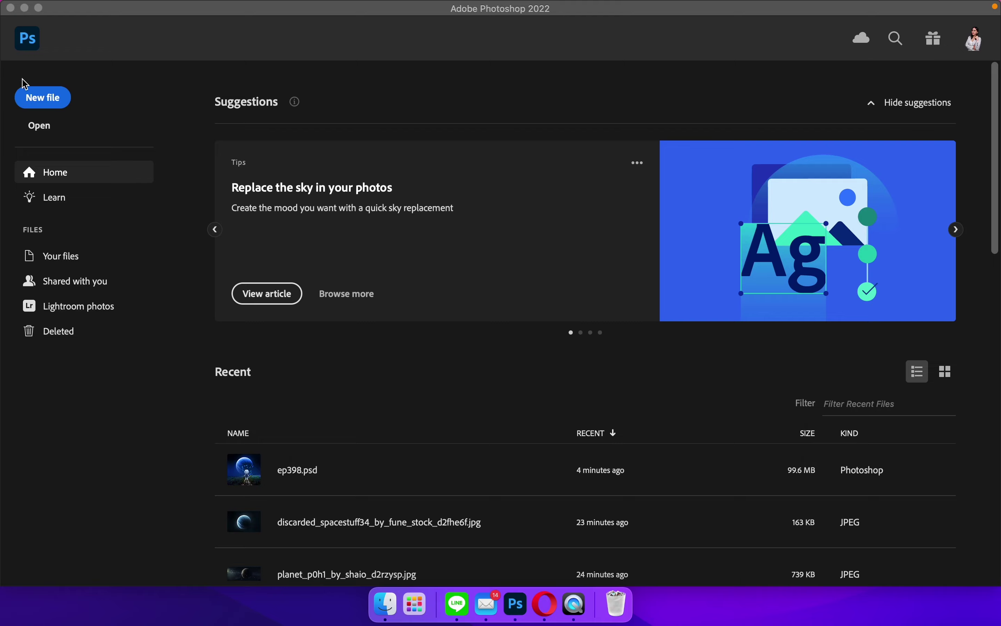
Step: Create a new 2000 × 2000 px document at 100 ppi and float it in its own window
left_click(52, 104)
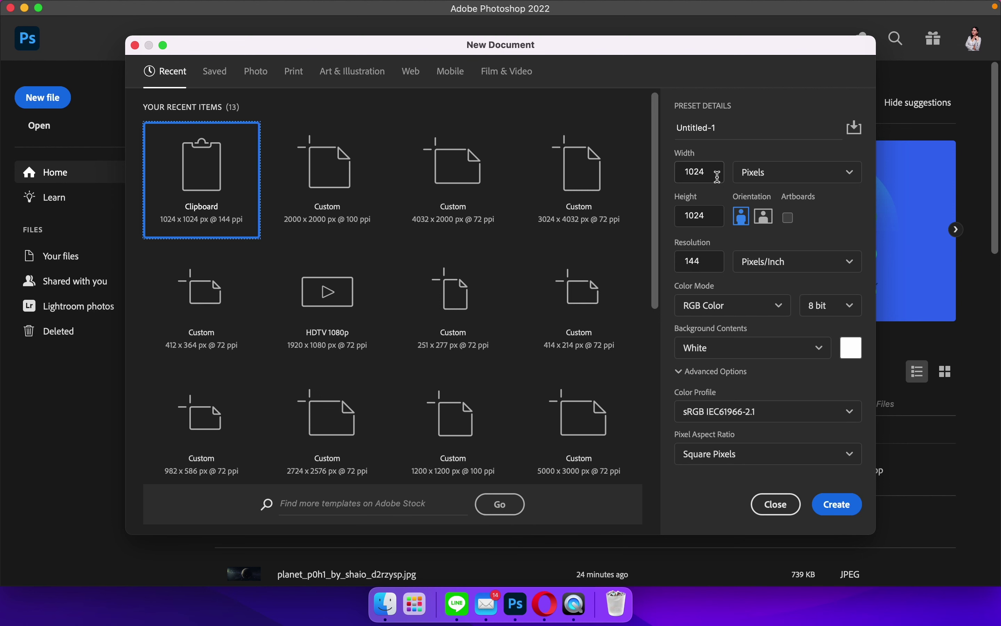
left_click(721, 173)
double_click(706, 167)
type("2")
type("000")
double_click(716, 210)
type("20")
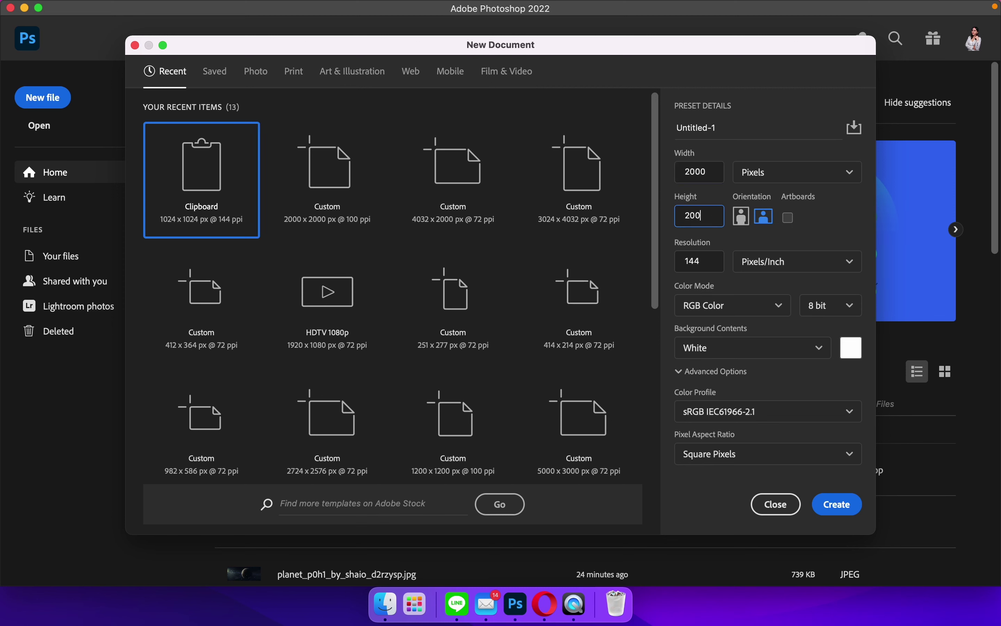
key("Tab")
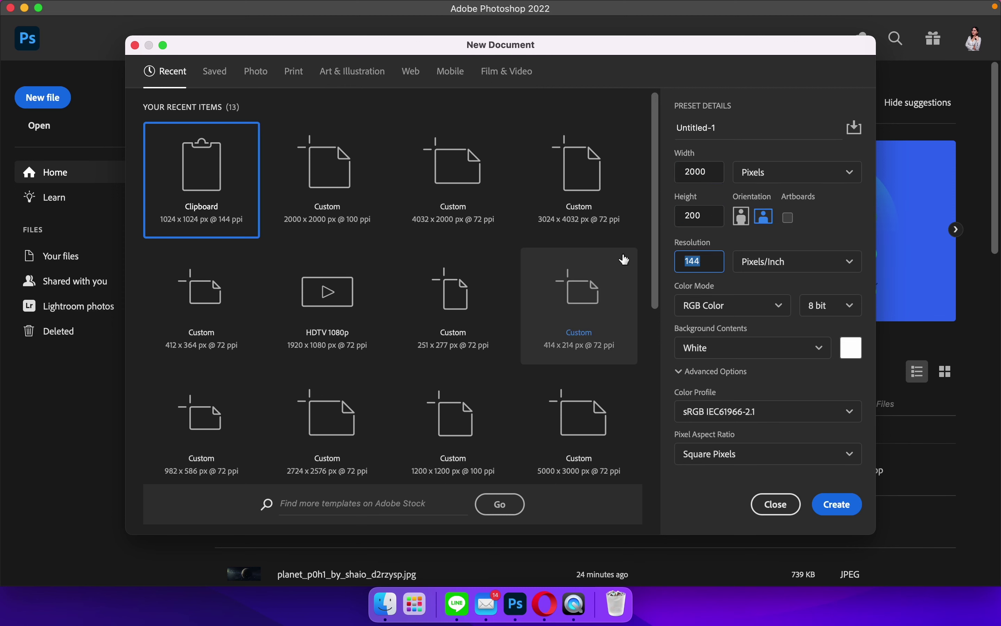
type("100")
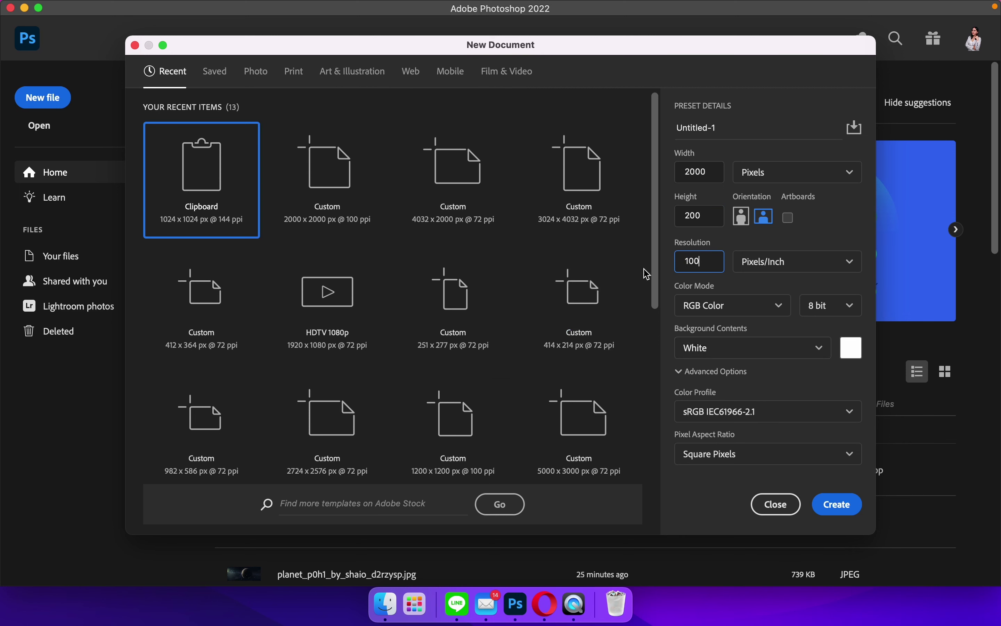
left_click(712, 219)
type("0")
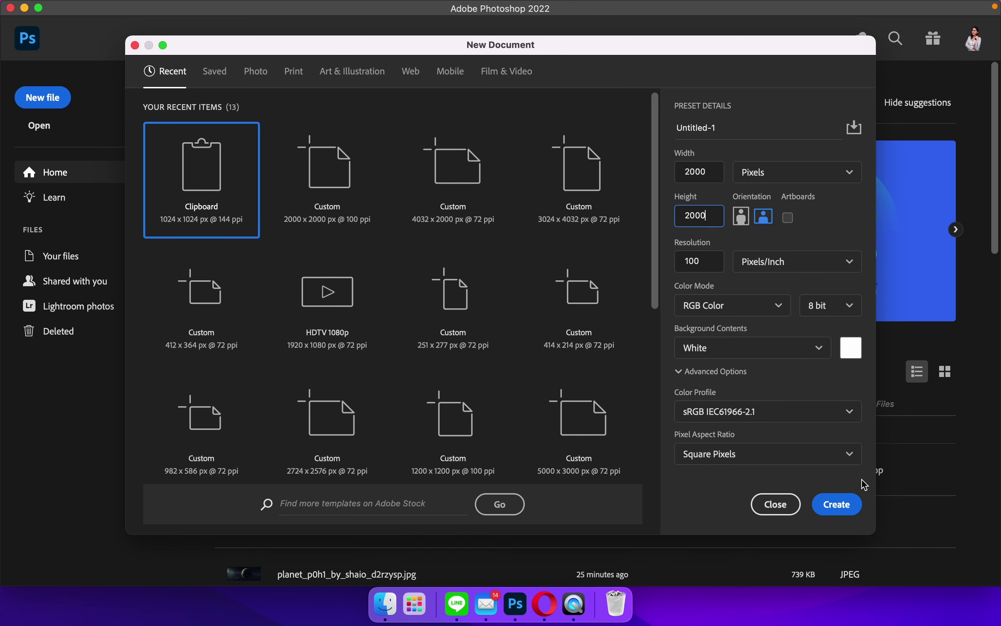
left_click(836, 506)
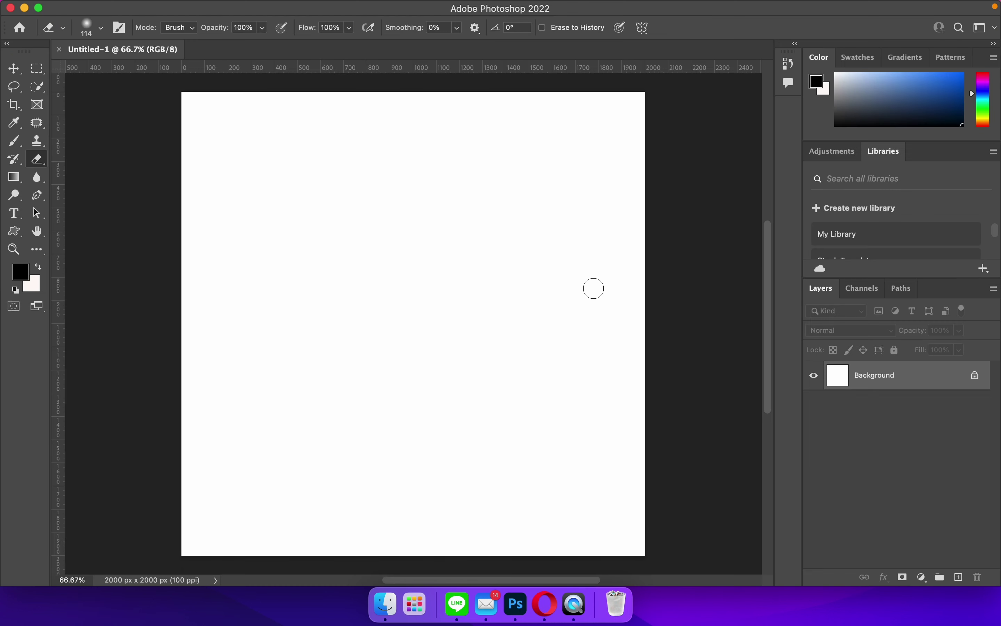
mouse_move(149, 49)
left_mouse_down()
mouse_move(285, 86)
mouse_move(317, 67)
mouse_move(288, 80)
mouse_move(238, 73)
left_mouse_up()
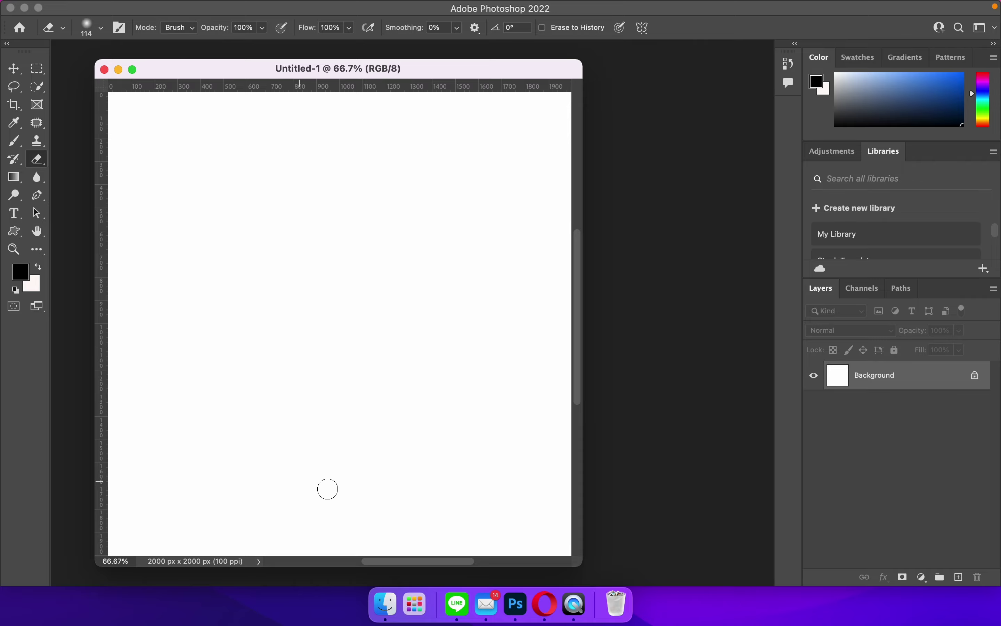
left_click(386, 604)
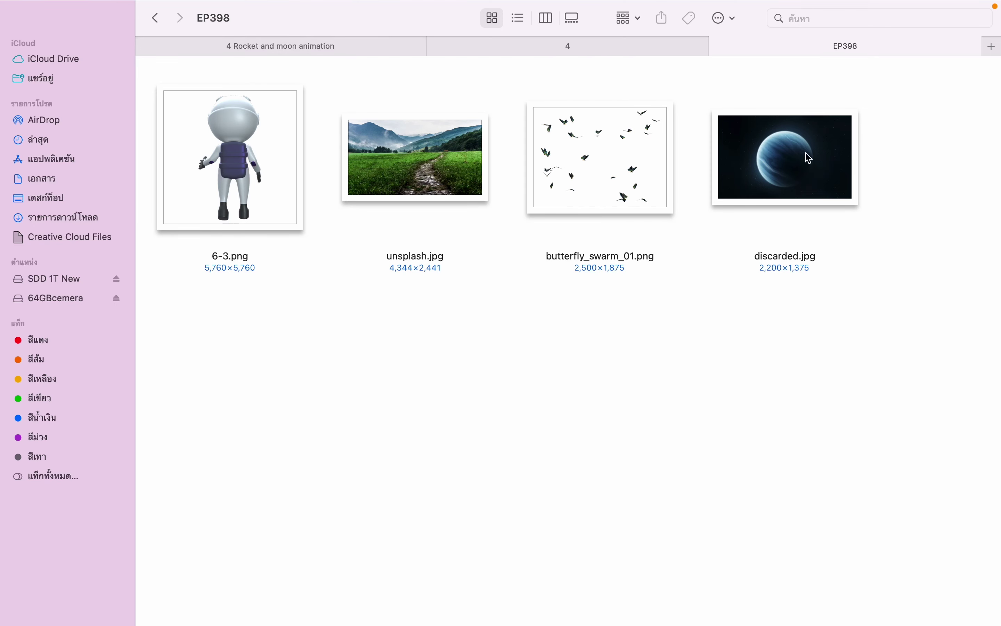
Step: Open unsplash.jpg from the EP398 folder in Photoshop and float its window
left_click(415, 192)
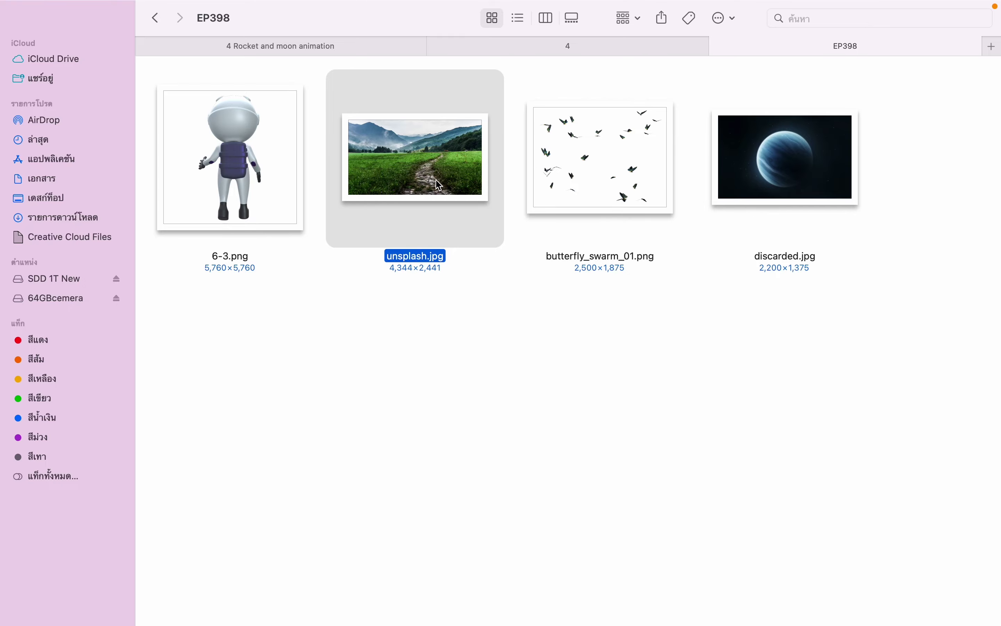
left_click_drag(439, 185, 527, 608)
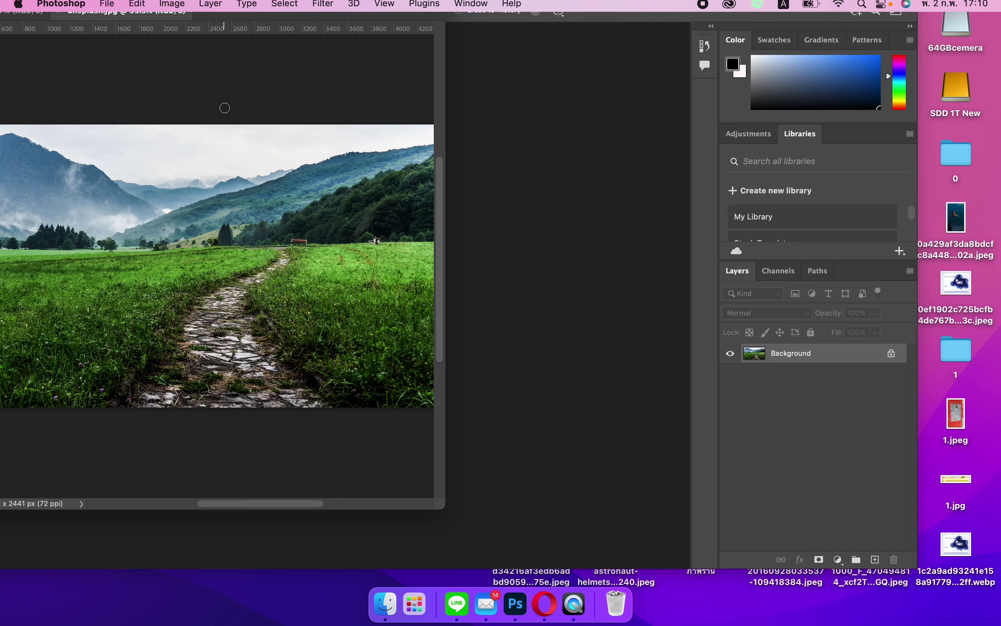
left_click_drag(156, 18, 342, 105)
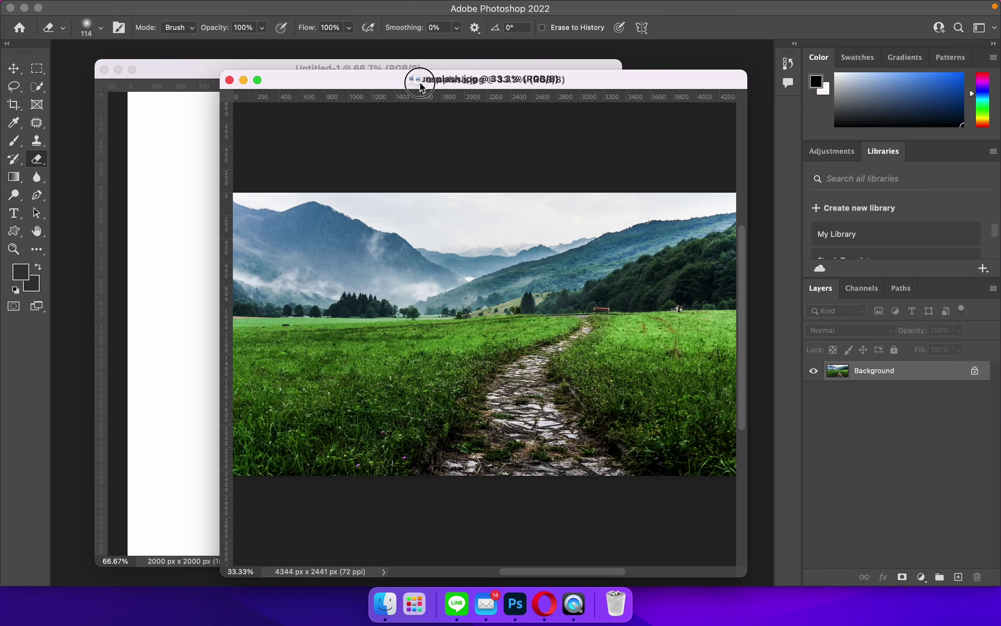
Step: Drag the meadow photo from unsplash.jpg into Untitled-1 as Layer 1
left_click_drag(421, 85, 467, 84)
left_click(14, 68)
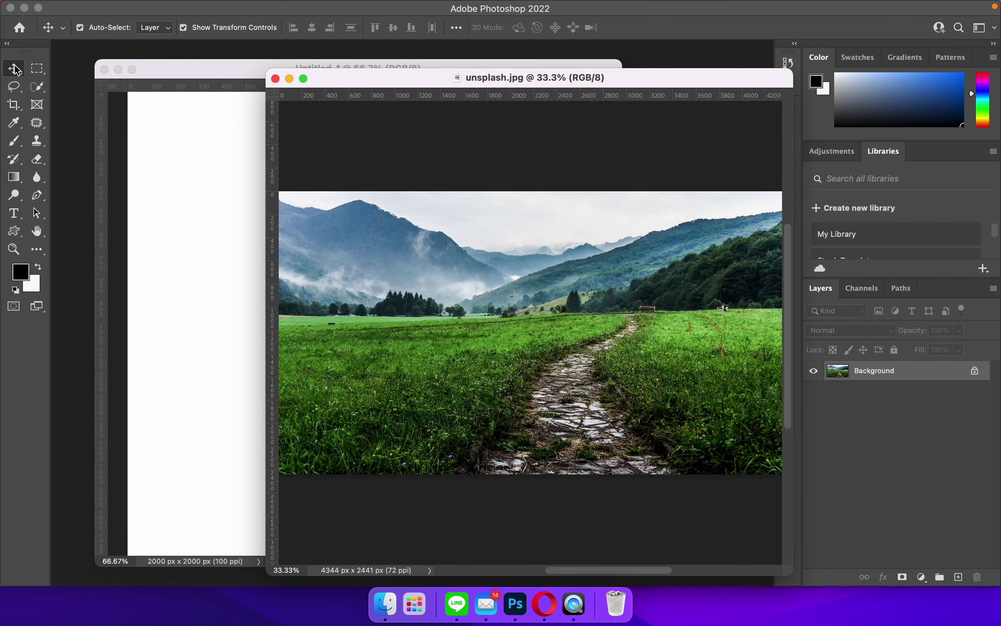
left_click_drag(466, 325, 257, 310)
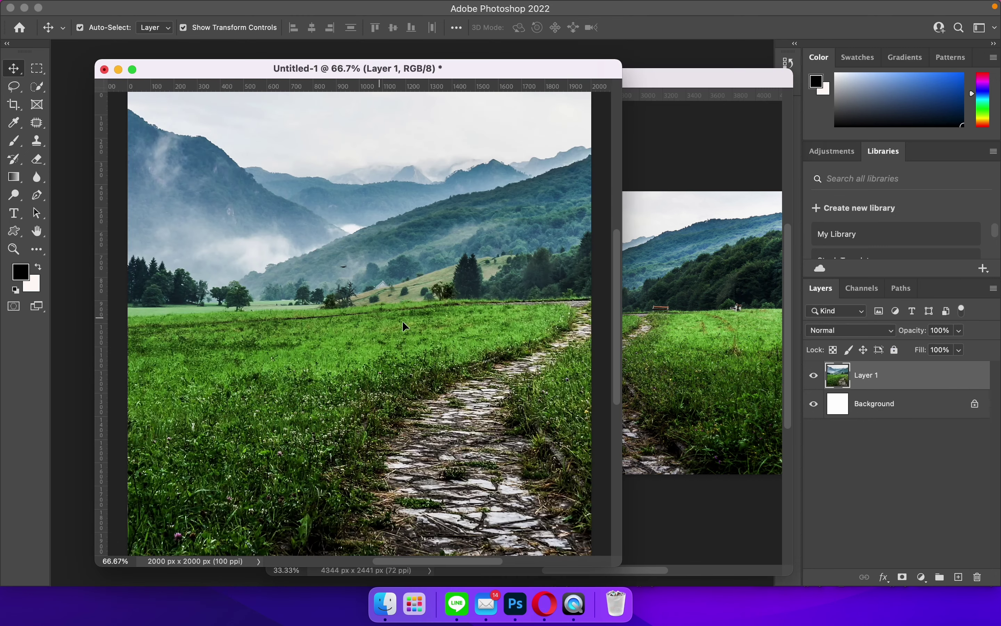
left_click_drag(476, 375, 423, 358)
Step: Scale the meadow photo down to 83.20% to fit the canvas and commit
scroll(399, 369, "down", 3)
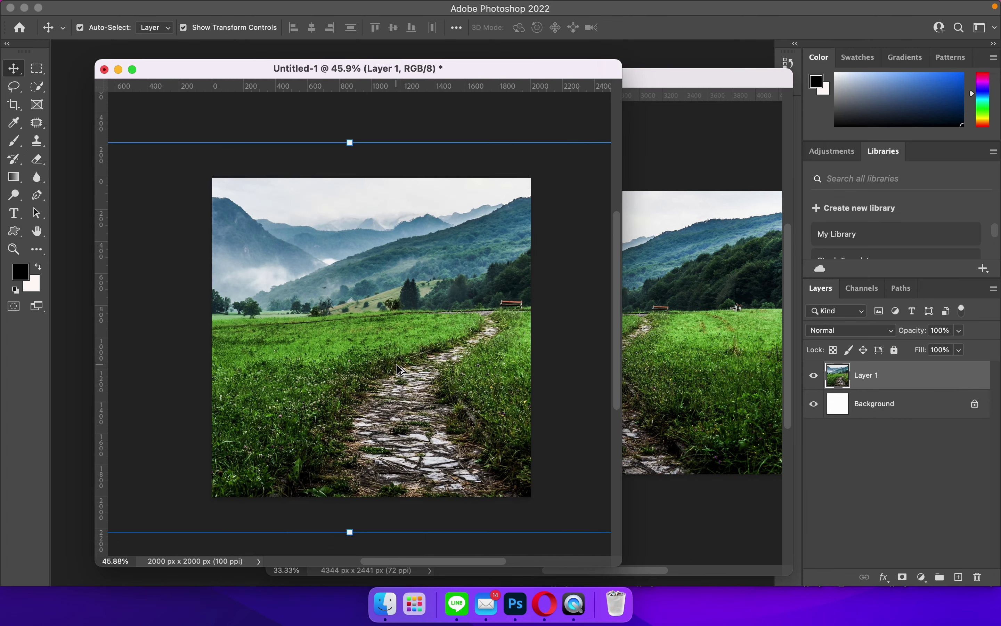
scroll(399, 368, "down", 2)
scroll(380, 241, "up", 1)
scroll(380, 239, "down", 2)
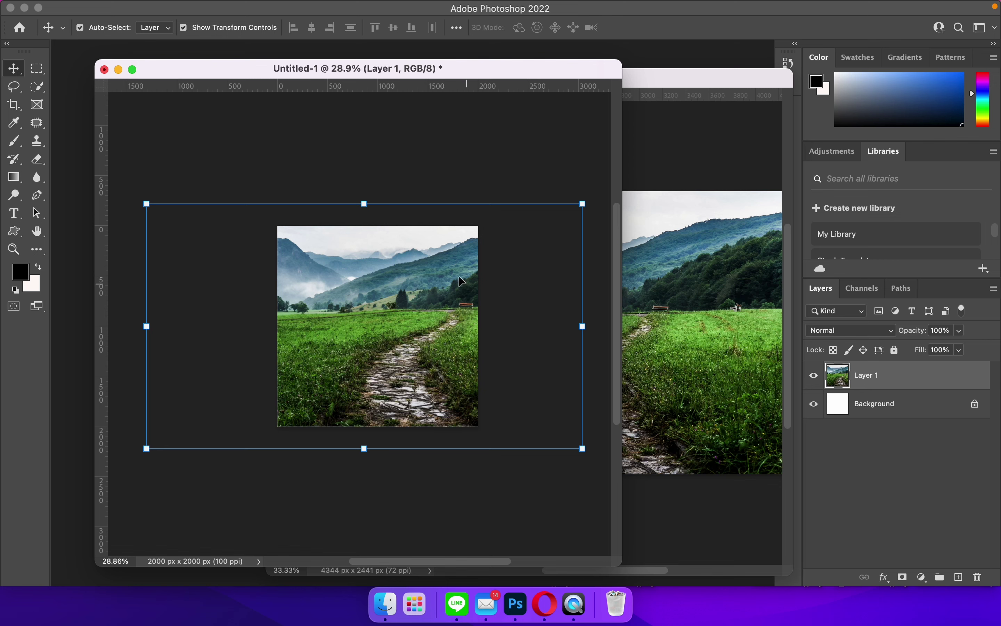
left_click_drag(364, 203, 357, 247)
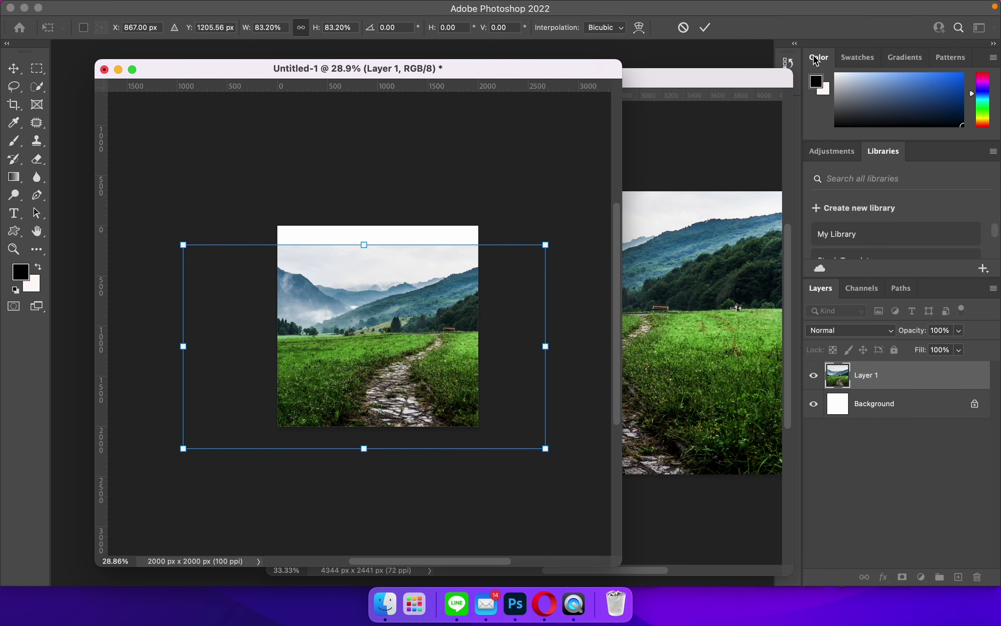
key("super+plus")
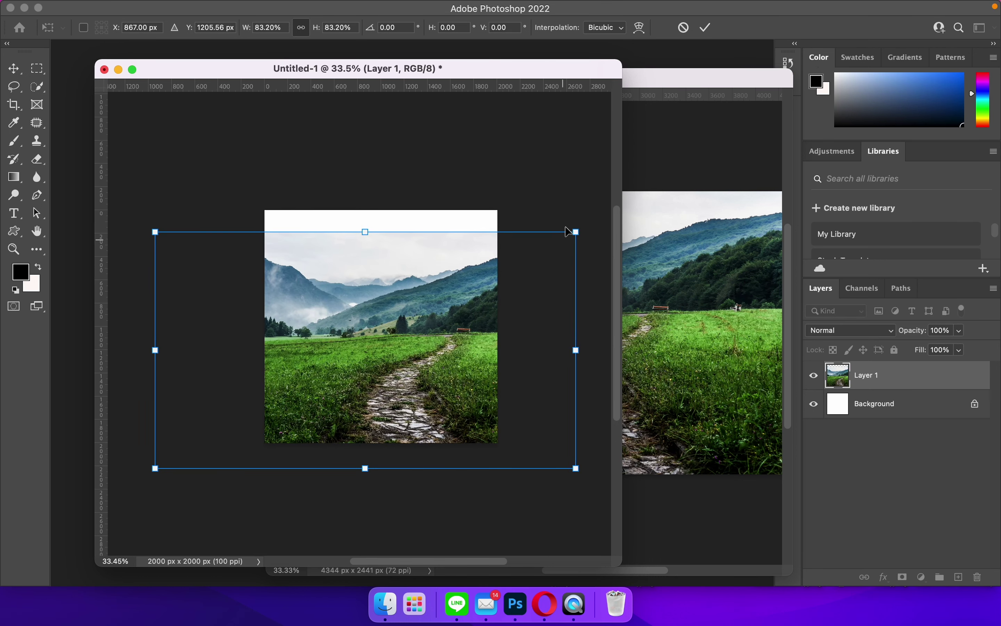
left_click(707, 28)
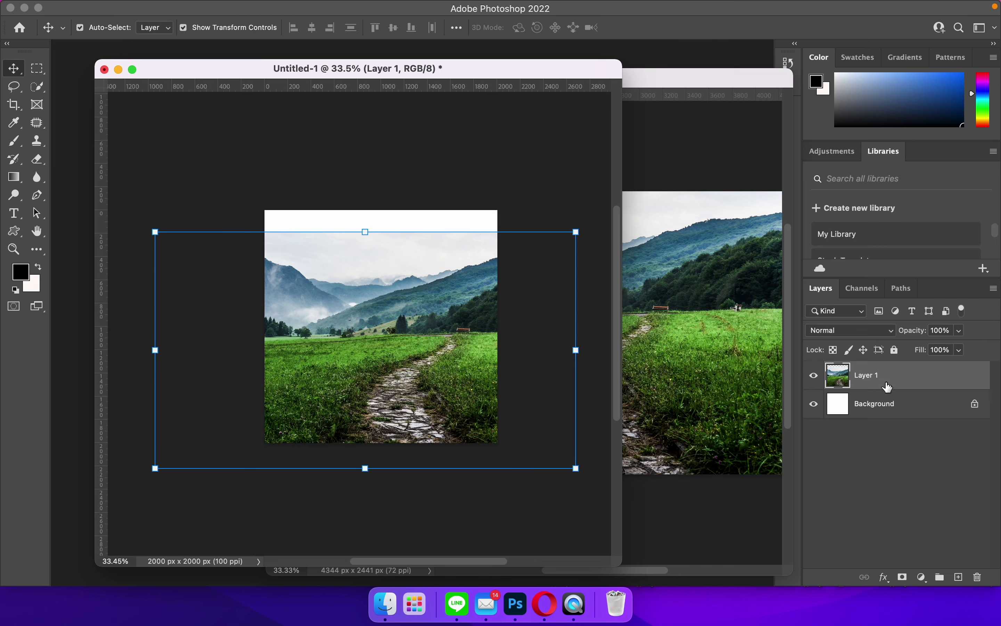
Step: Add a Gradient Fill layer using a blue gradient preset
left_click(925, 580)
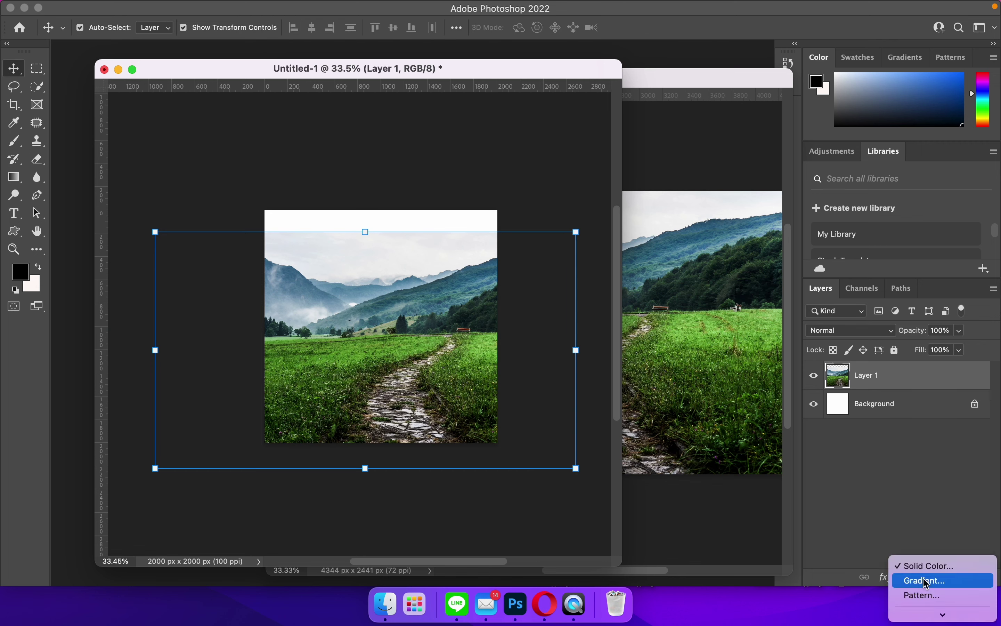
left_click(927, 581)
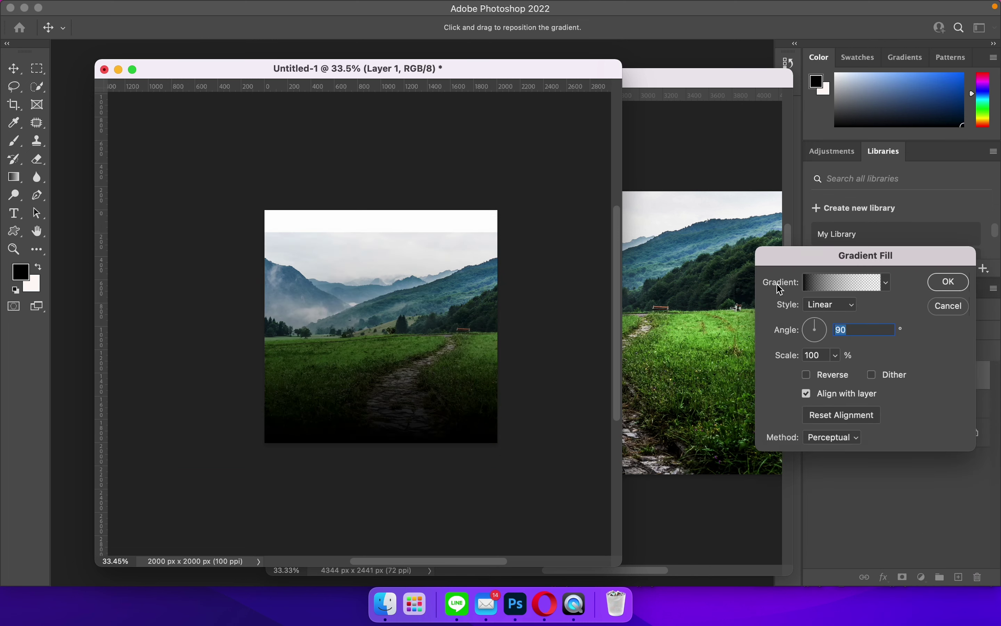
left_click(888, 284)
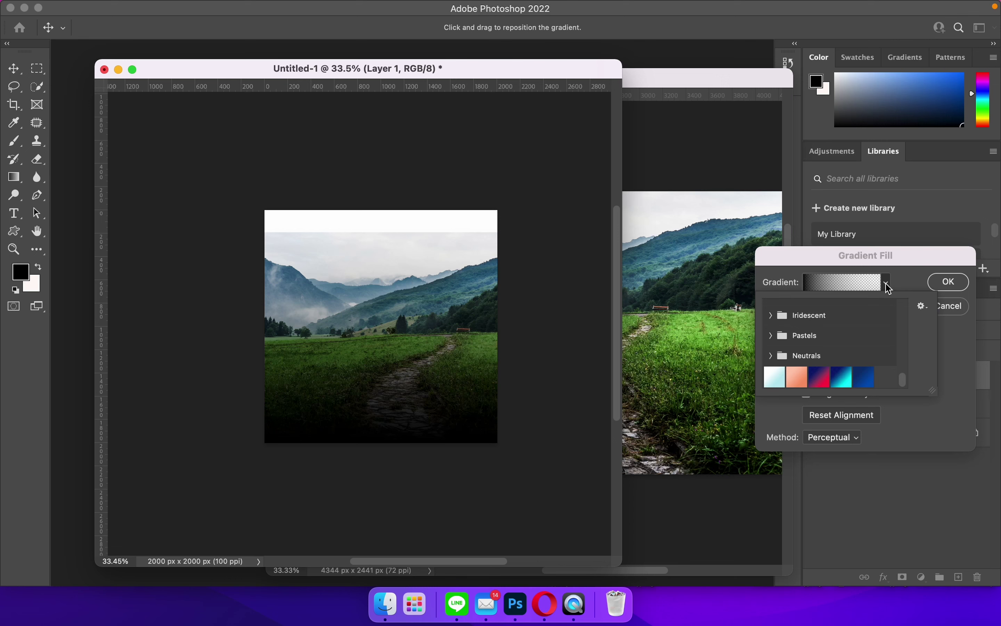
left_click(867, 375)
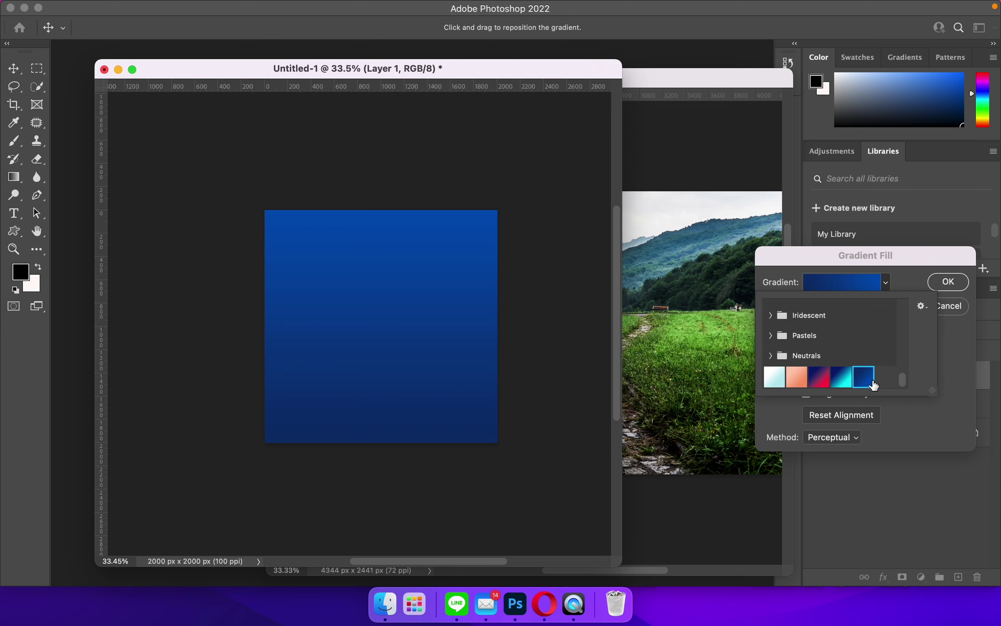
double_click(871, 381)
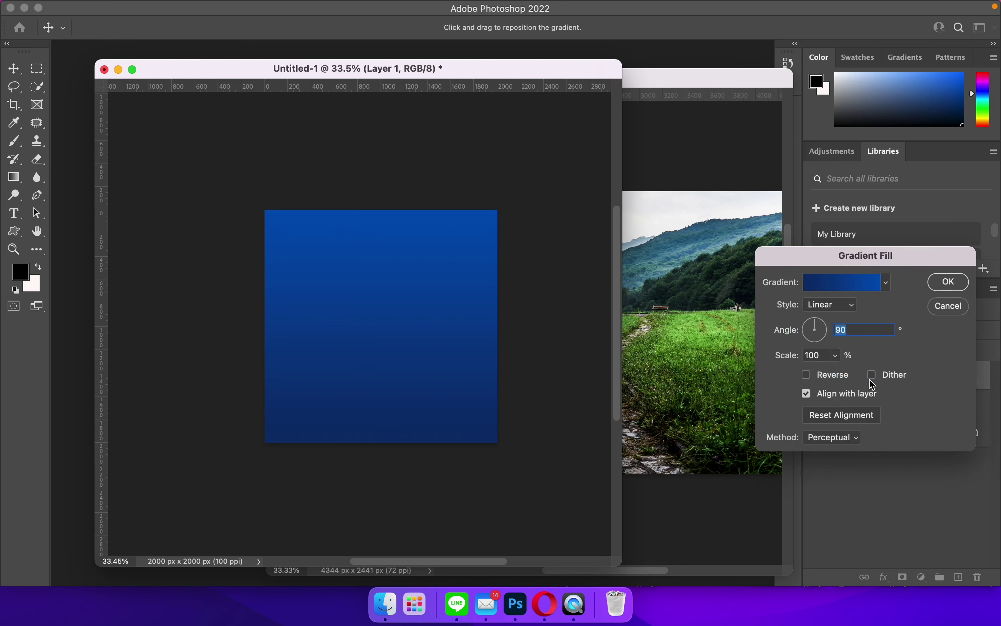
Step: Recolour the gradient stops to dark blue on the left and brighter blue on the right
left_click(869, 285)
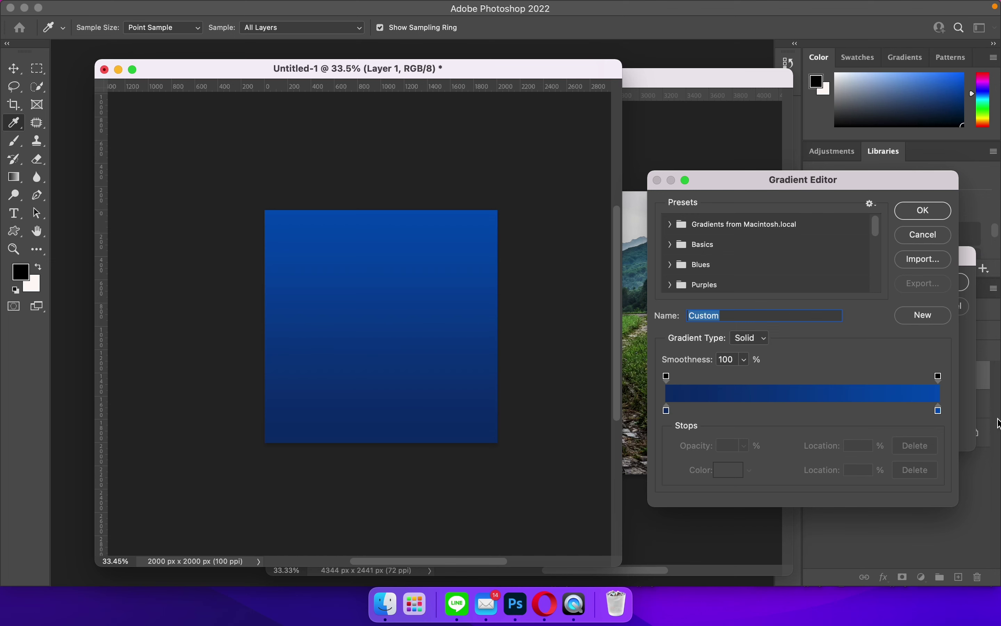
double_click(668, 411)
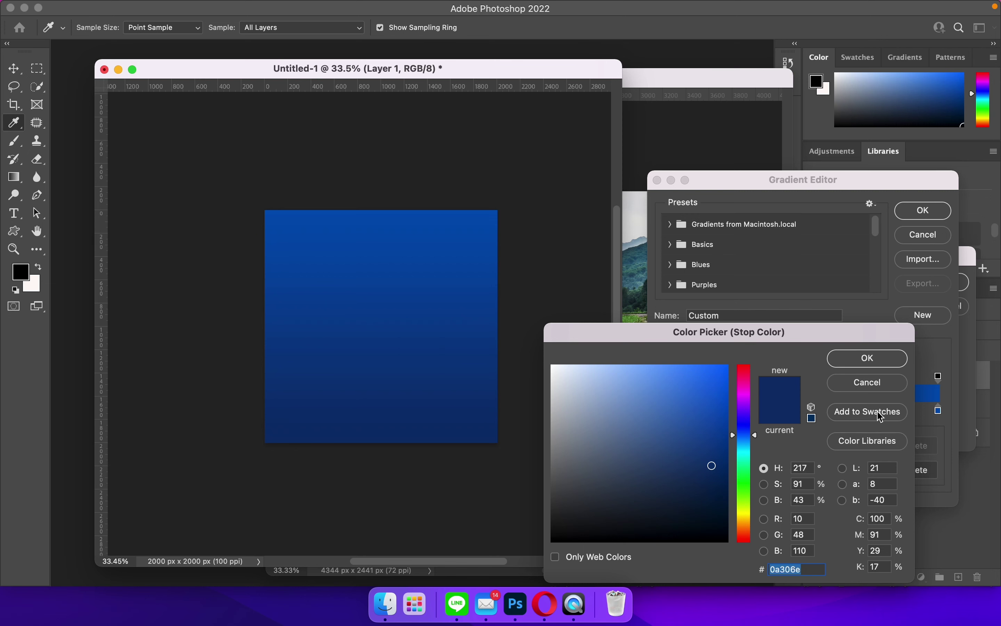
left_click(868, 369)
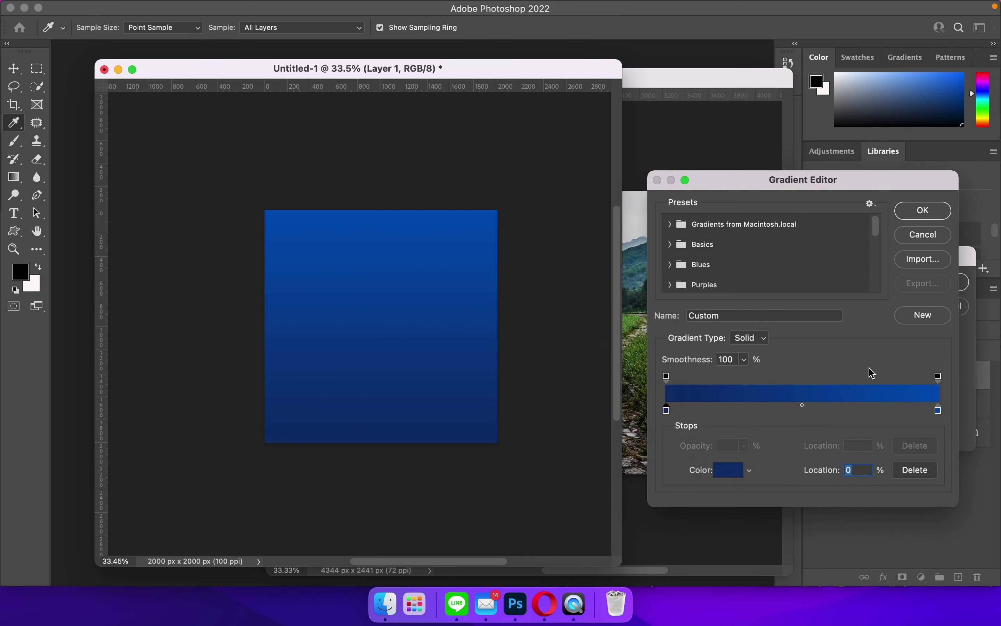
double_click(939, 411)
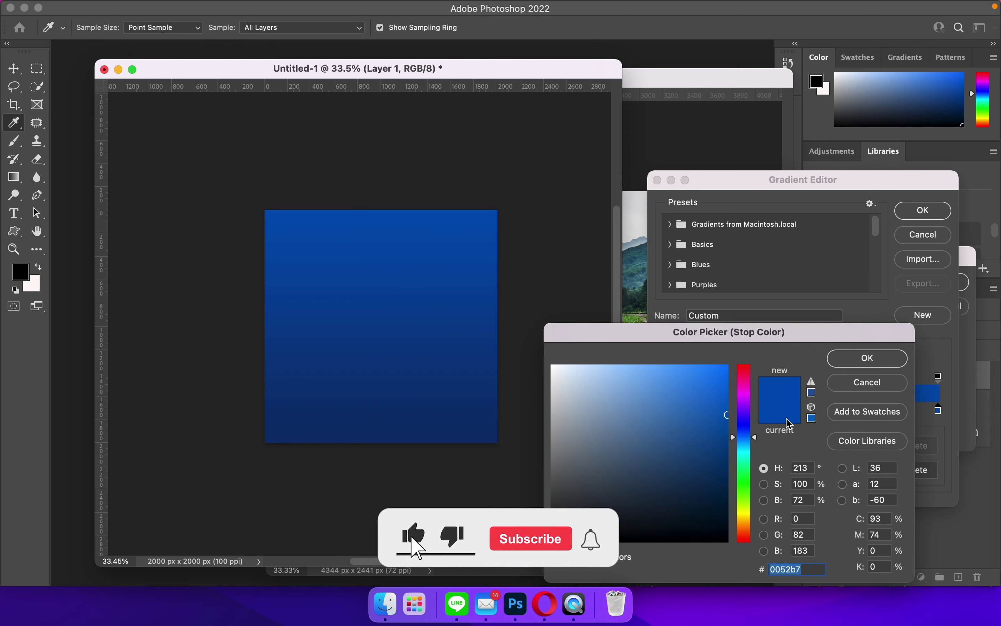
left_click(866, 358)
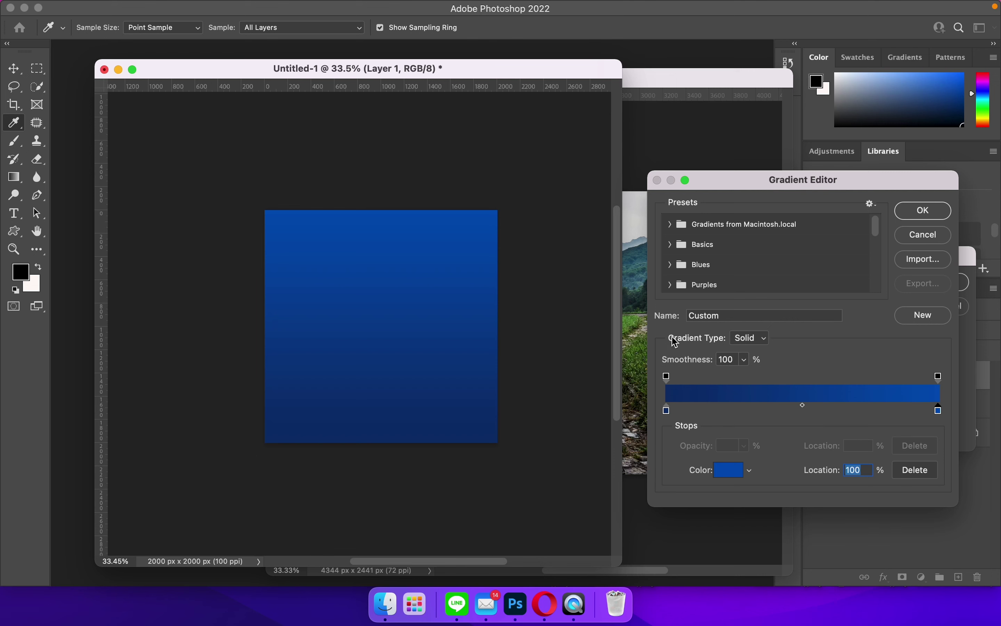
left_click(667, 411)
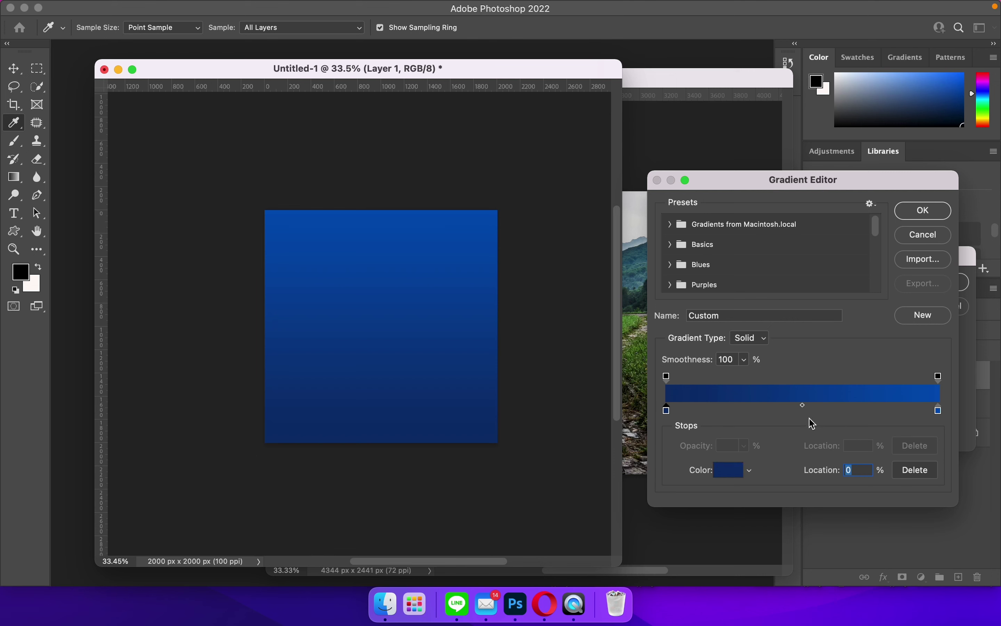
Step: Accept the blue gradient and place Gradient Fill 1 between Layer 1 and Background
left_click(771, 181)
left_click_drag(771, 181, 736, 166)
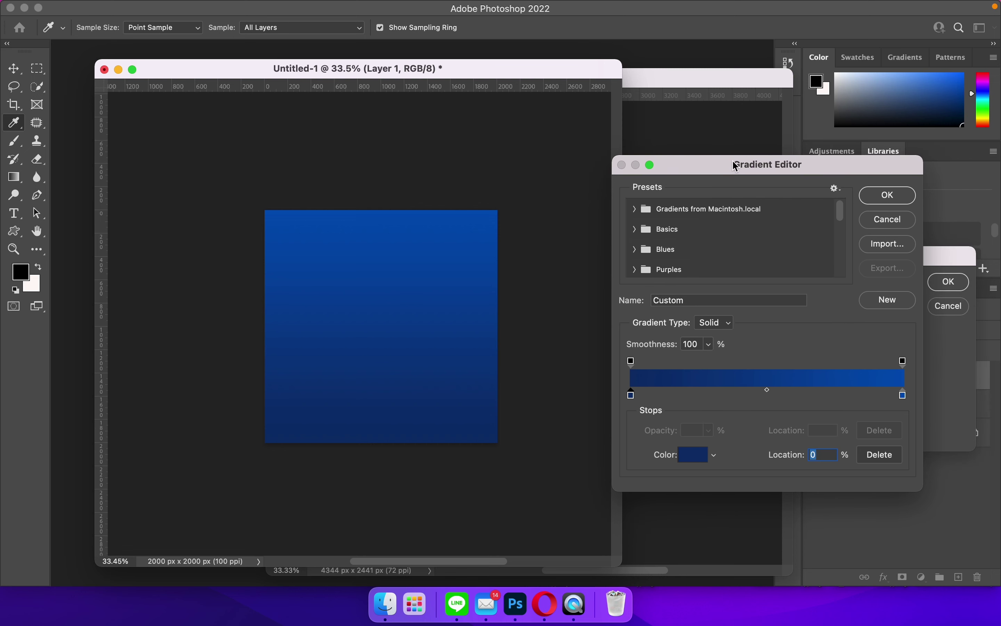
left_click(880, 199)
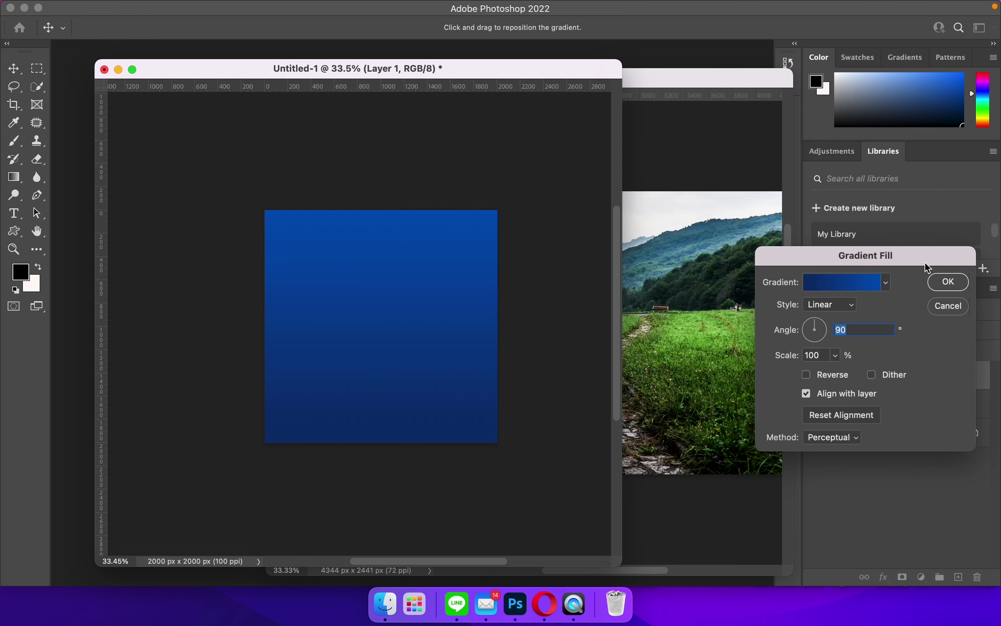
left_click(939, 283)
left_click_drag(915, 382, 912, 425)
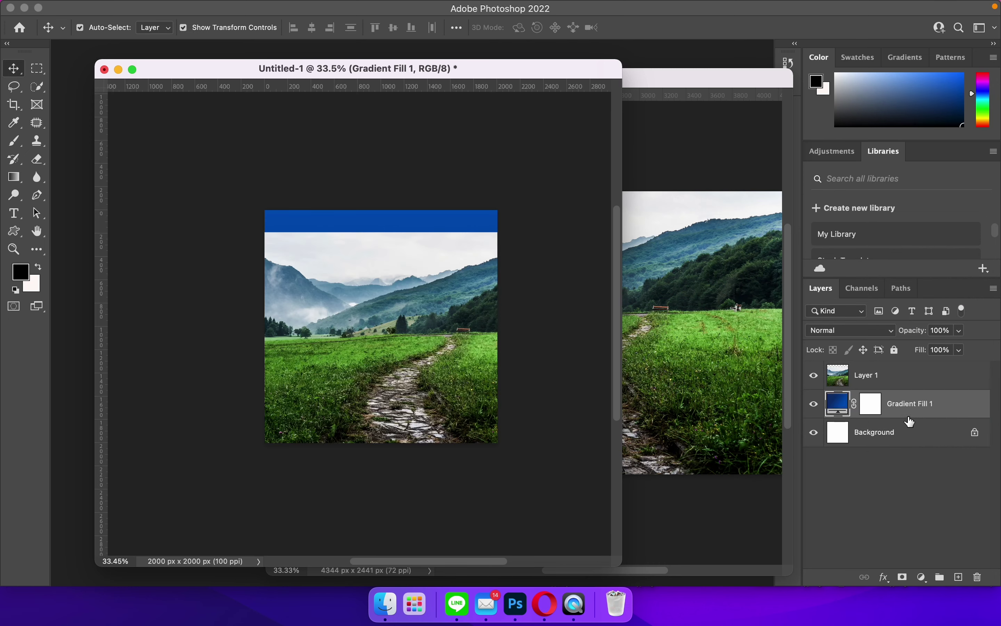
left_click(875, 384)
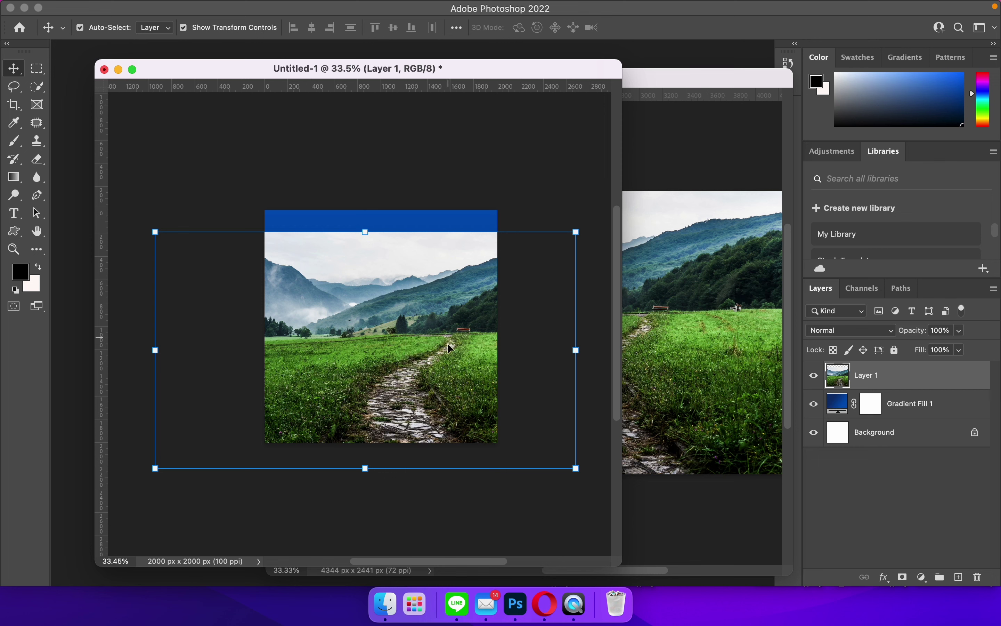
Step: Add a layer mask to Layer 1 and choose the black-to-white Basics gradient
key("g")
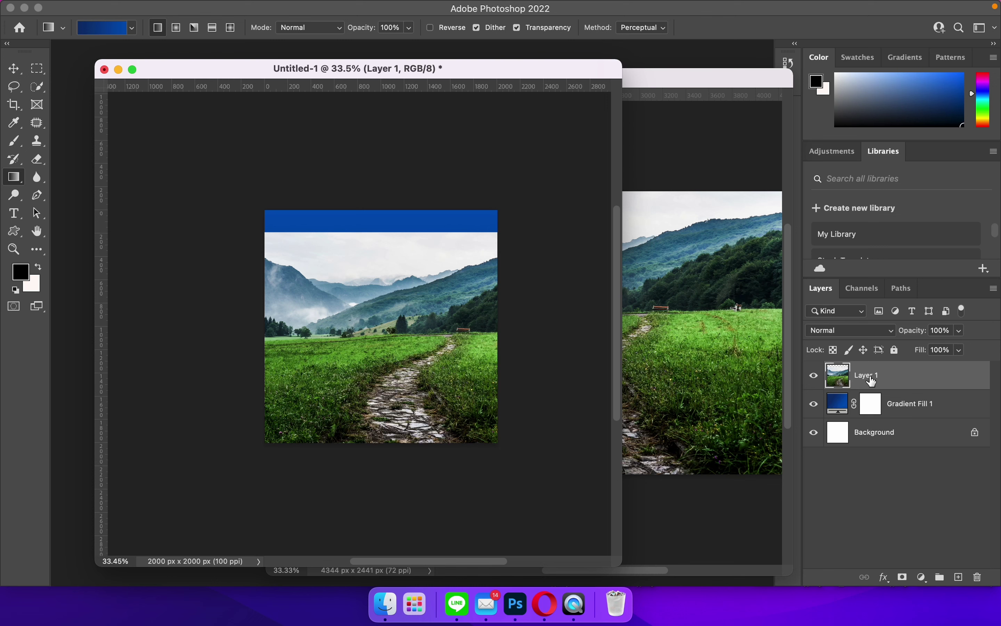
left_click(905, 578)
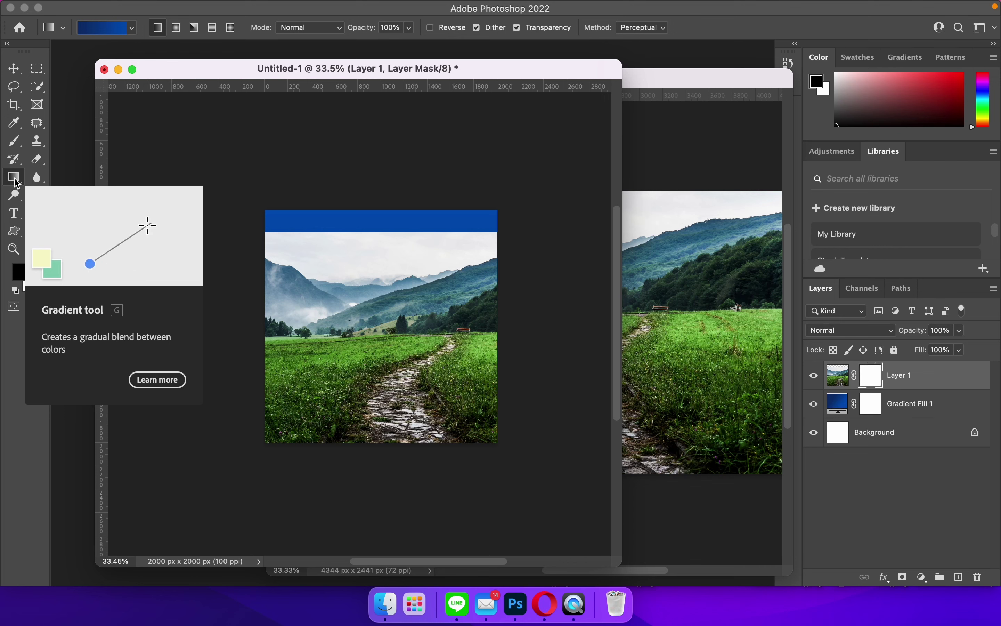
left_click(131, 29)
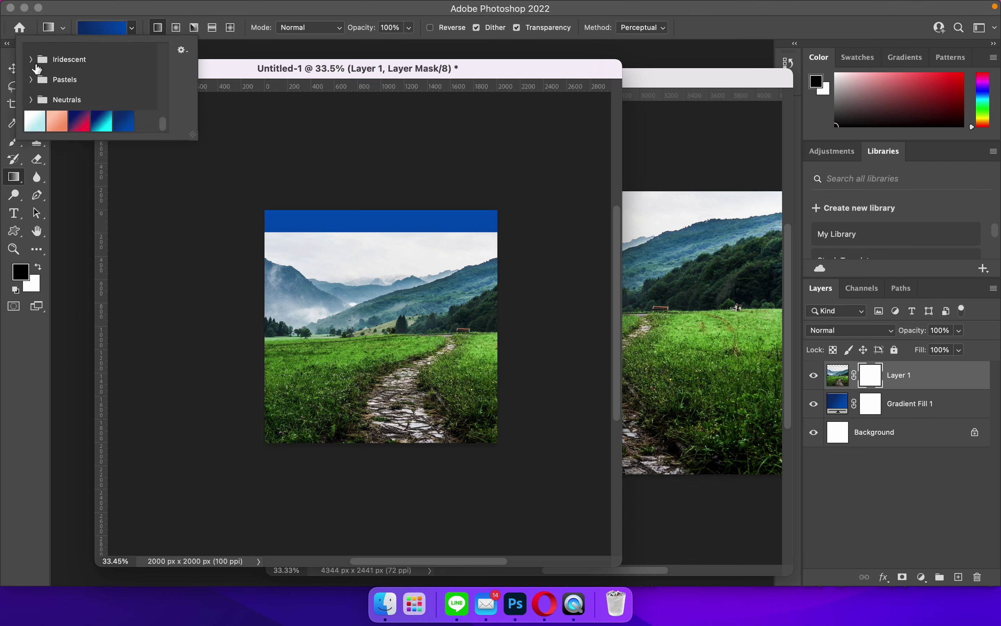
left_click(32, 59)
left_click(32, 59)
scroll(99, 85, "up", 3)
scroll(102, 85, "down", 5)
scroll(103, 87, "down", 1)
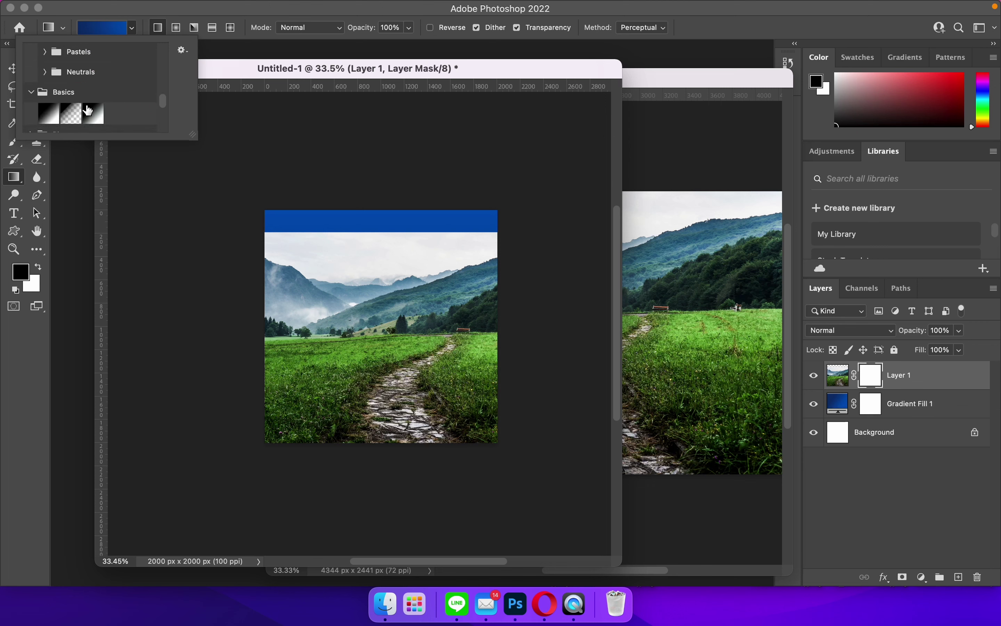
left_click(87, 111)
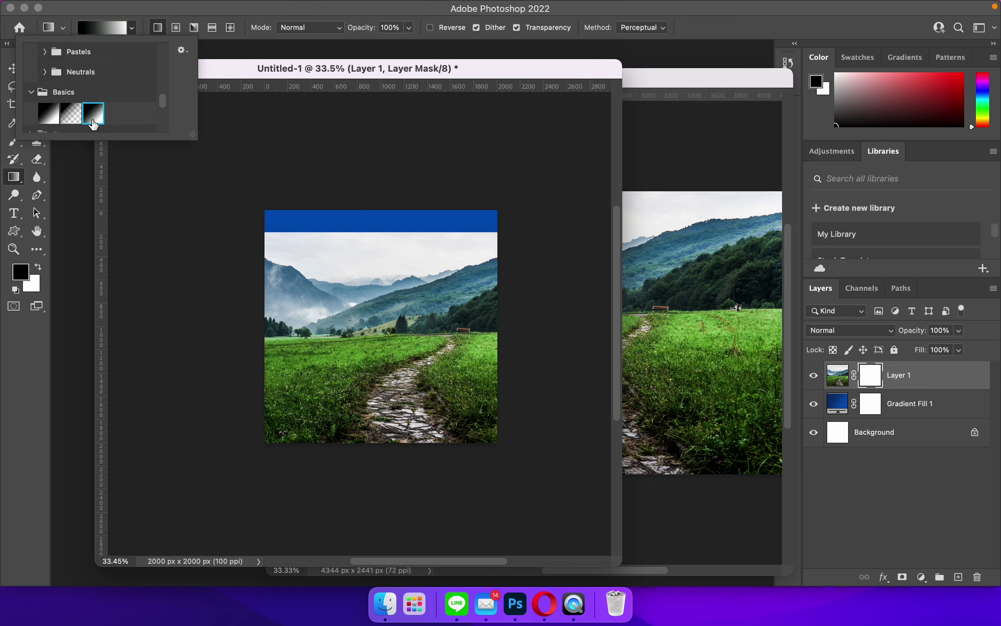
left_click(159, 28)
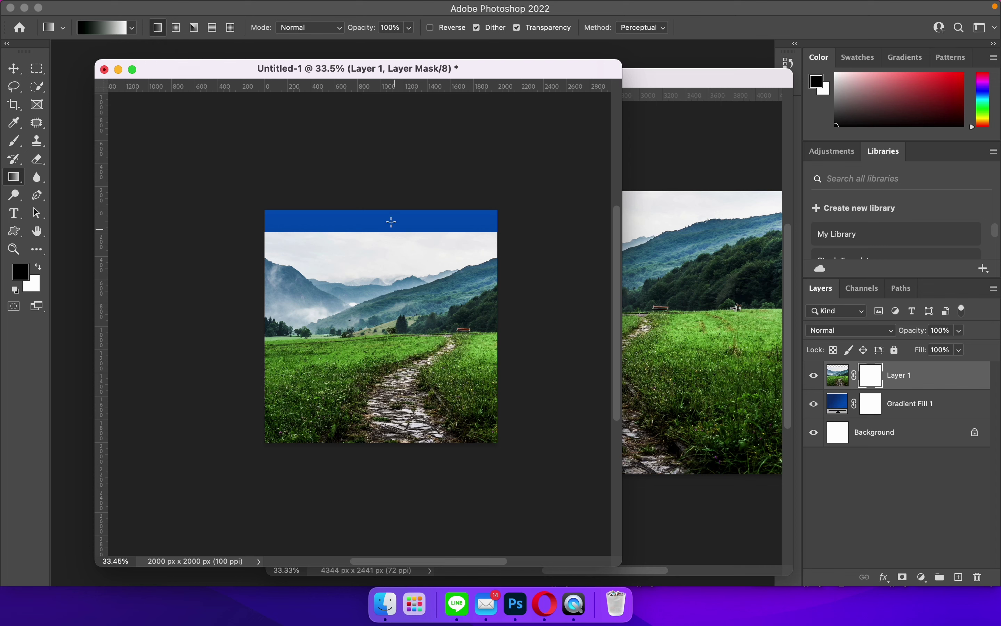
Step: Drag the gradient down Layer 1's mask so the hills fade into the blue sky
left_click_drag(392, 225, 396, 338)
left_click_drag(376, 265, 381, 352)
left_click_drag(389, 289, 390, 366)
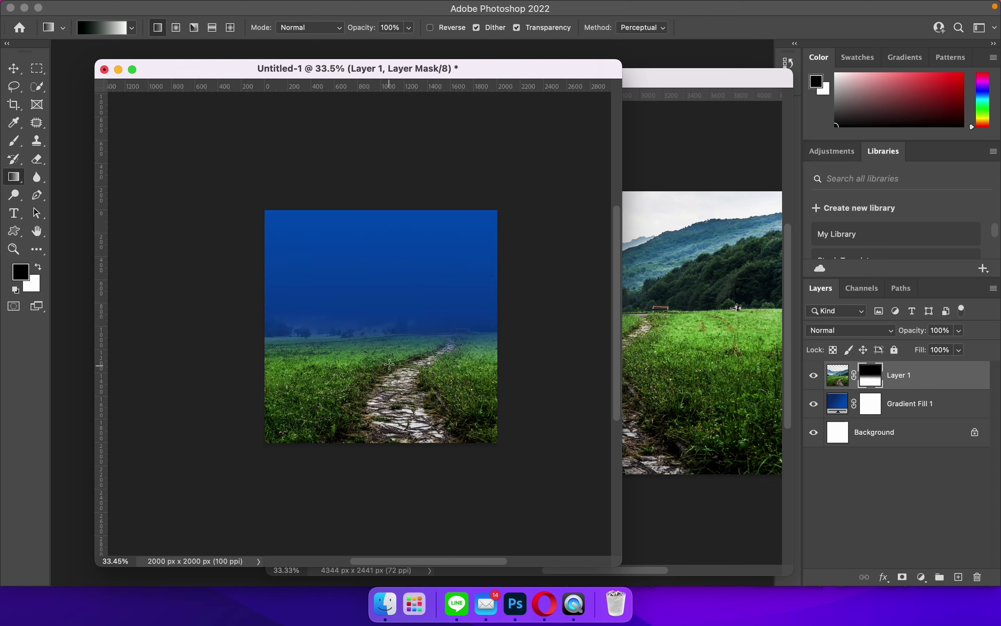
mouse_move(381, 298)
left_mouse_down()
mouse_move(393, 372)
mouse_move(376, 362)
mouse_move(379, 370)
mouse_move(389, 333)
mouse_move(392, 359)
left_mouse_up()
left_click_drag(387, 321, 385, 347)
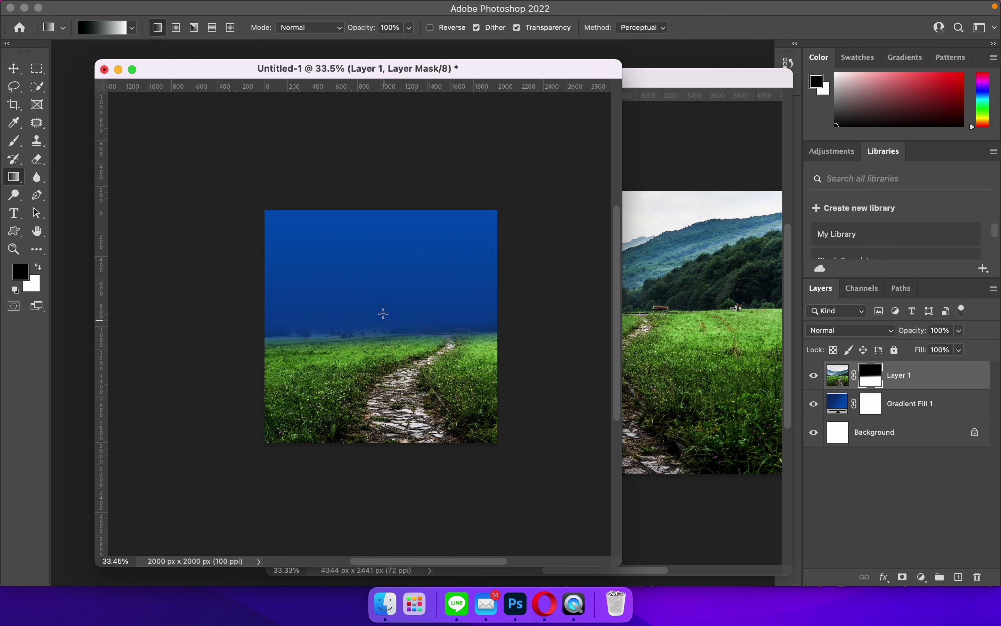
left_click(17, 145)
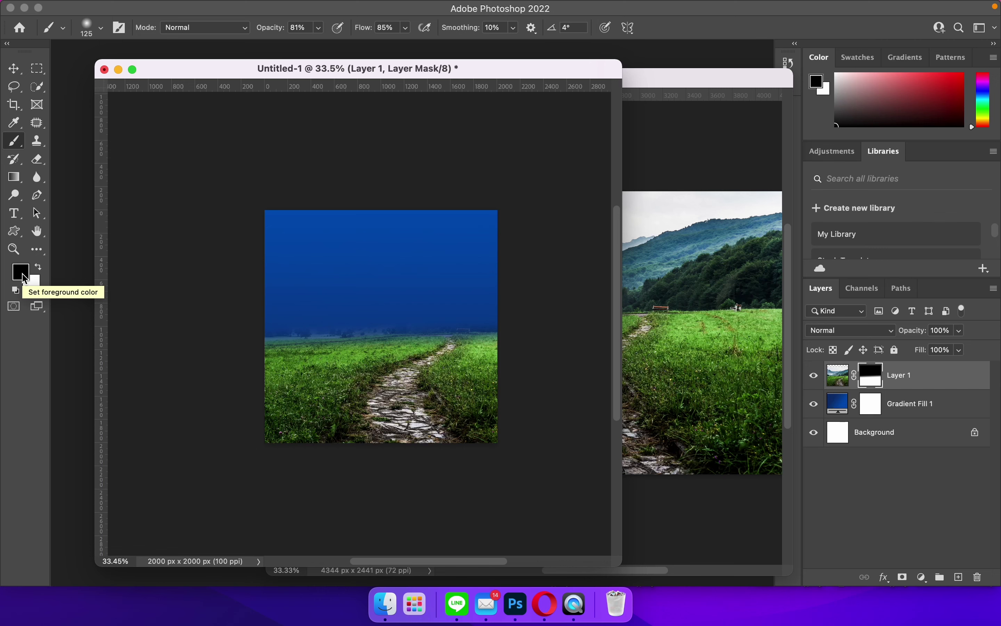
left_click(20, 271)
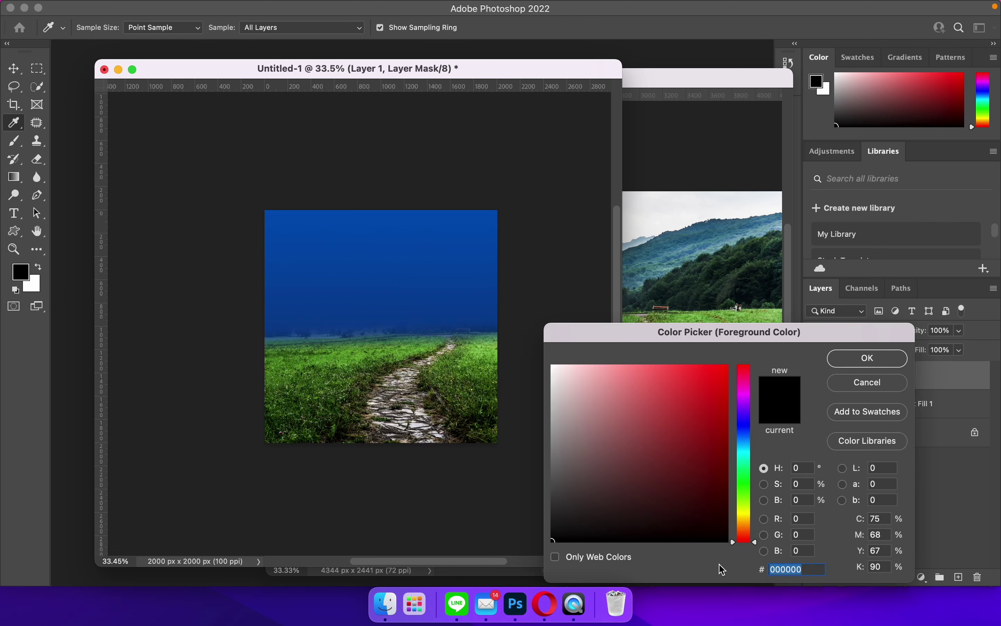
Step: Paint black with a large brush along the horizon on Layer 1's mask to remove haze and bench
left_click(879, 365)
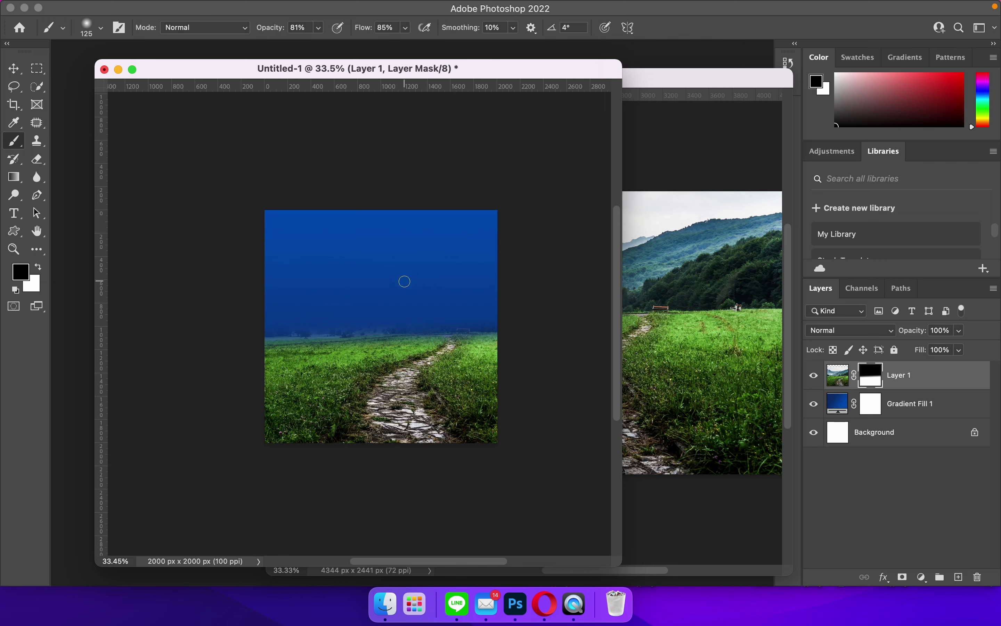
key("bracketright")
key("bracketright")
key("bracketright")
key("bracketleft")
key("bracketleft")
key("bracketleft")
mouse_move(409, 322)
left_mouse_down()
mouse_move(486, 324)
mouse_move(197, 328)
left_mouse_up()
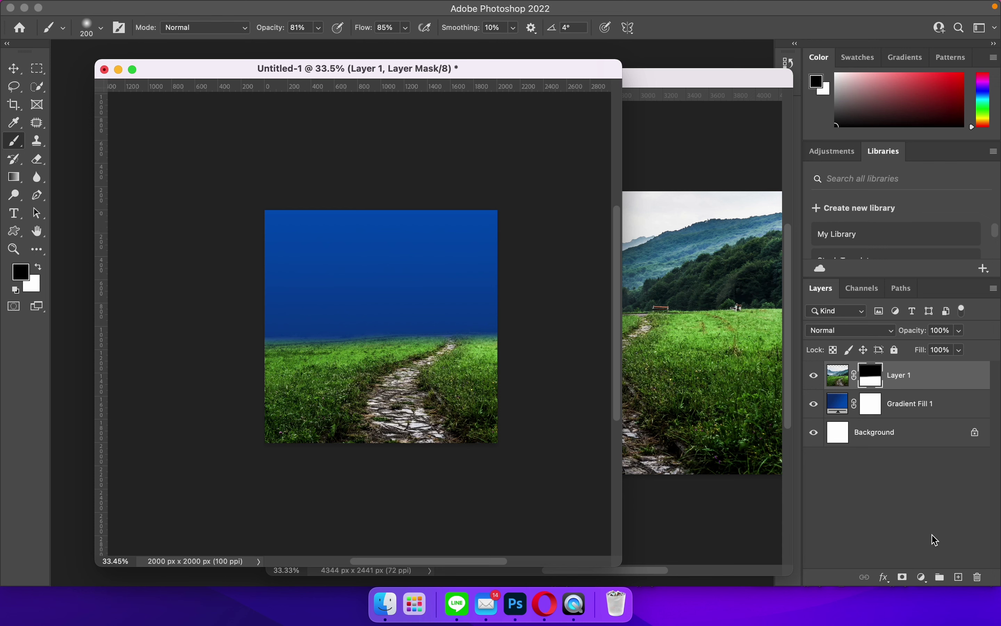
left_click(922, 578)
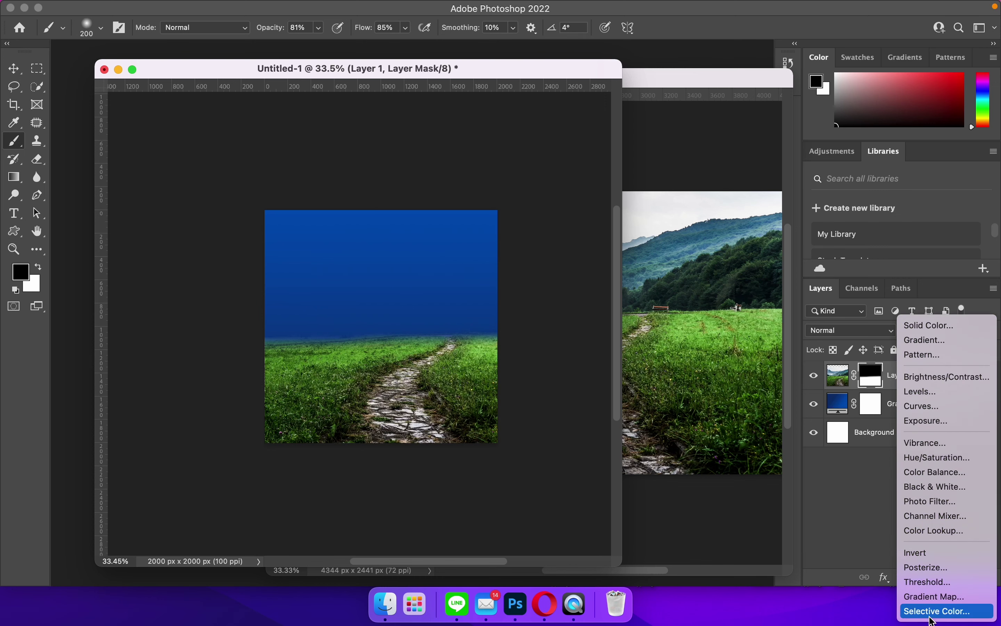
Step: Add a Hue/Saturation layer clipped to Layer 1 with the Greens hue shifted to +174
left_click(927, 458)
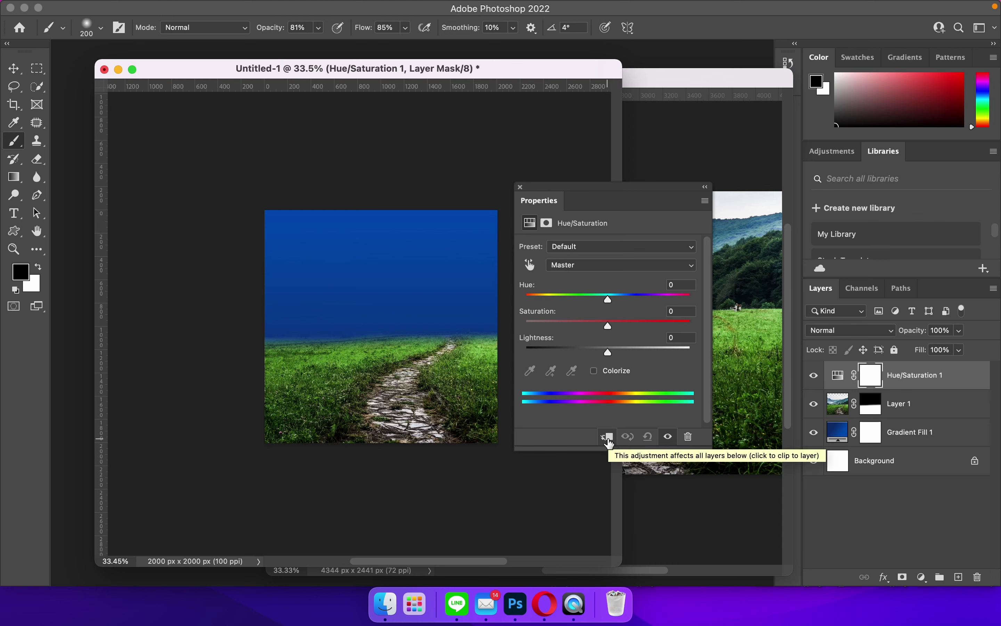
left_click(609, 437)
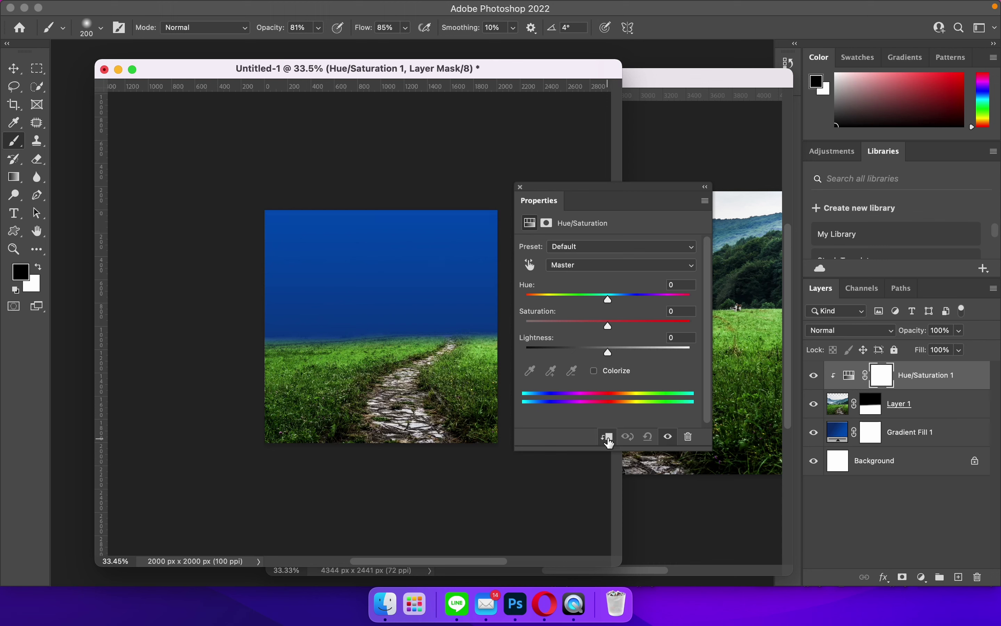
left_click(593, 266)
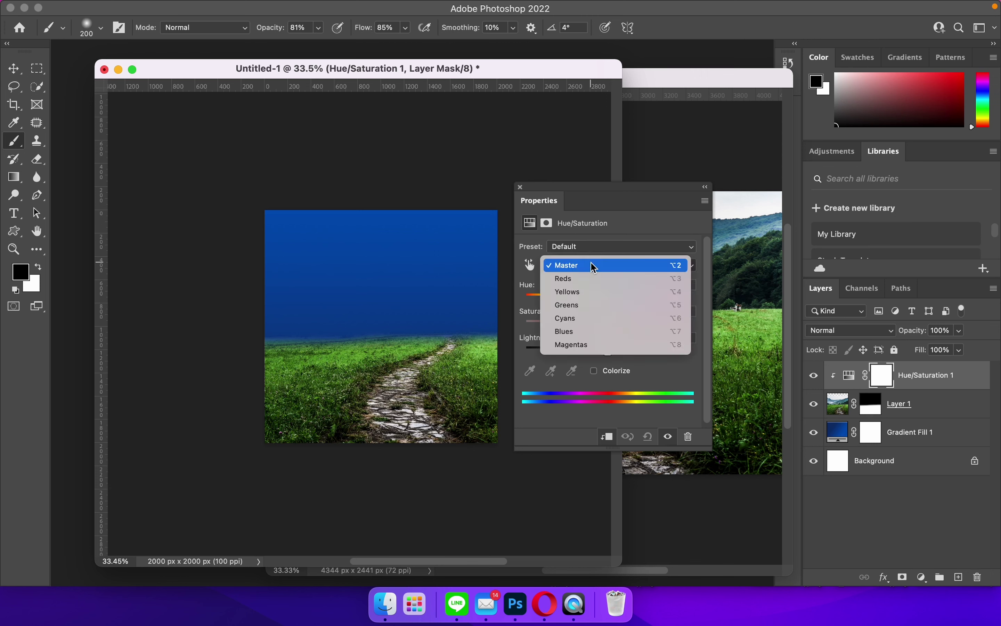
left_click(590, 313)
left_click_drag(608, 299, 692, 304)
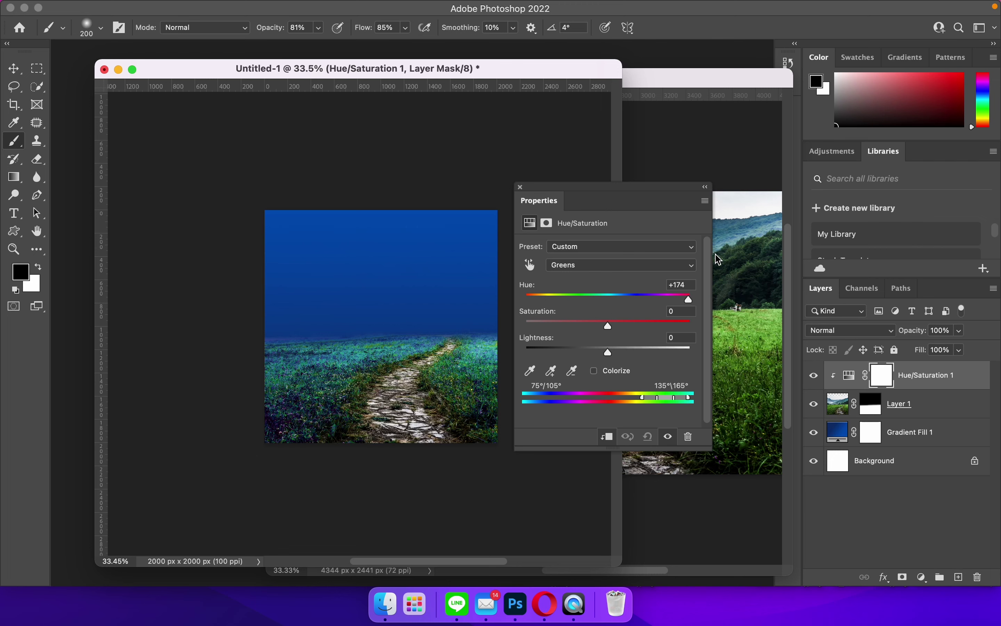
left_click(522, 187)
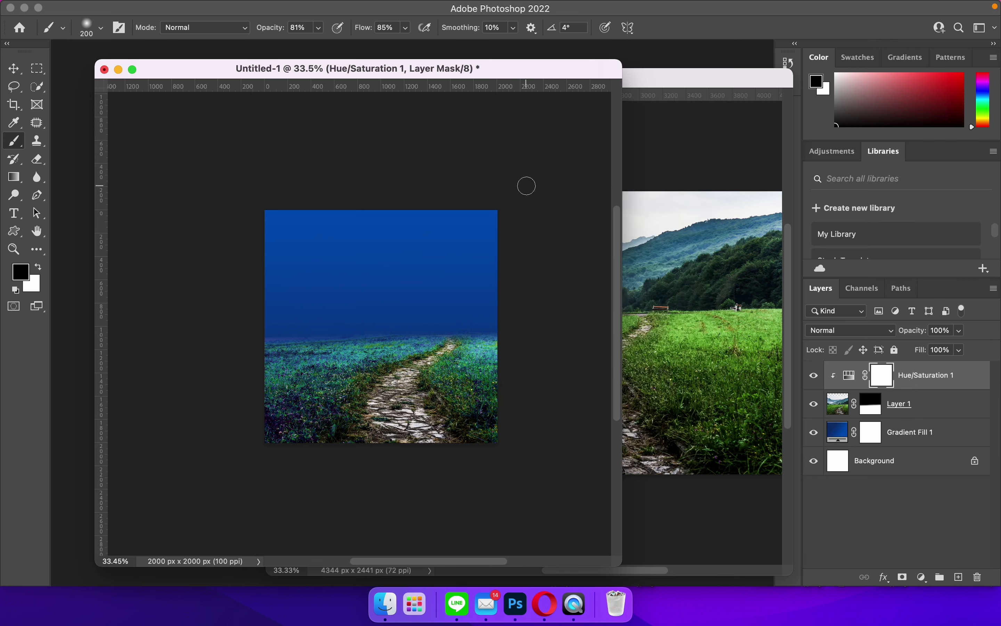
Step: Open discarded.jpg and move the planet image into the Untitled-1 composite as Layer 2
left_click(388, 616)
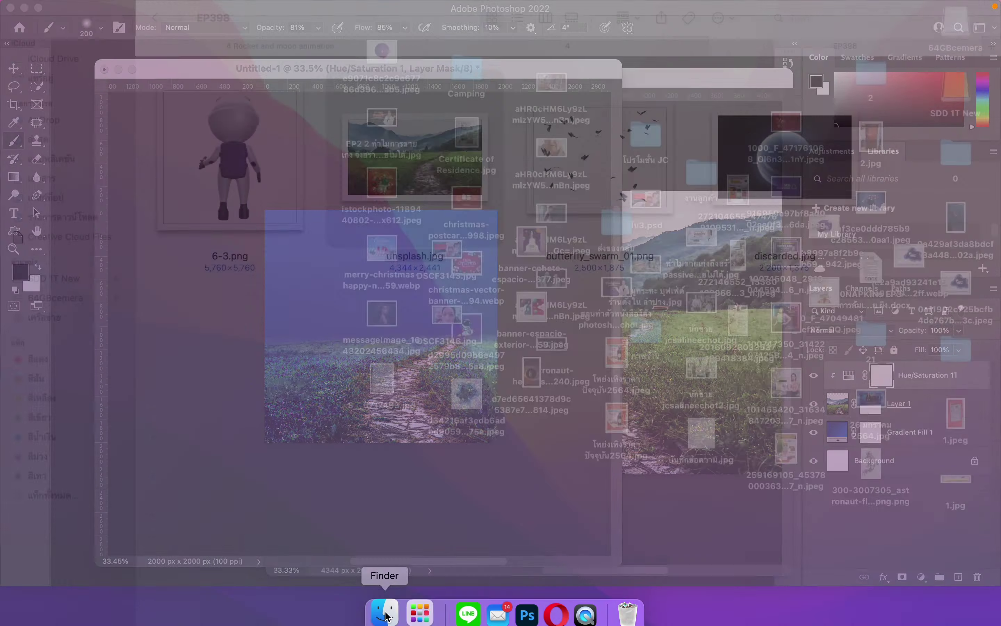
left_click(853, 202)
left_click_drag(784, 189, 517, 615)
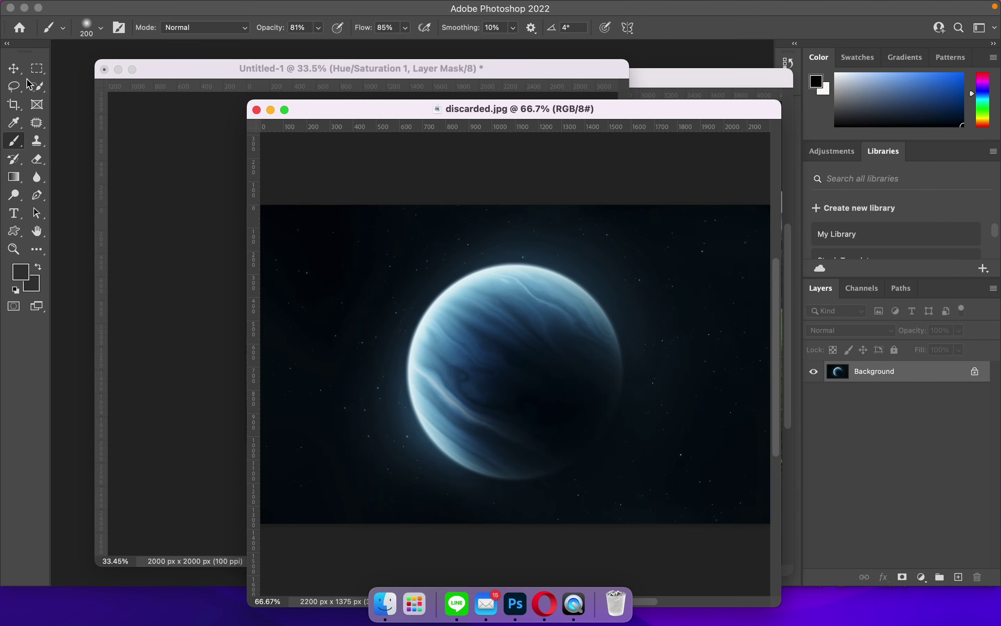
left_click(14, 68)
left_click_drag(533, 306, 206, 178)
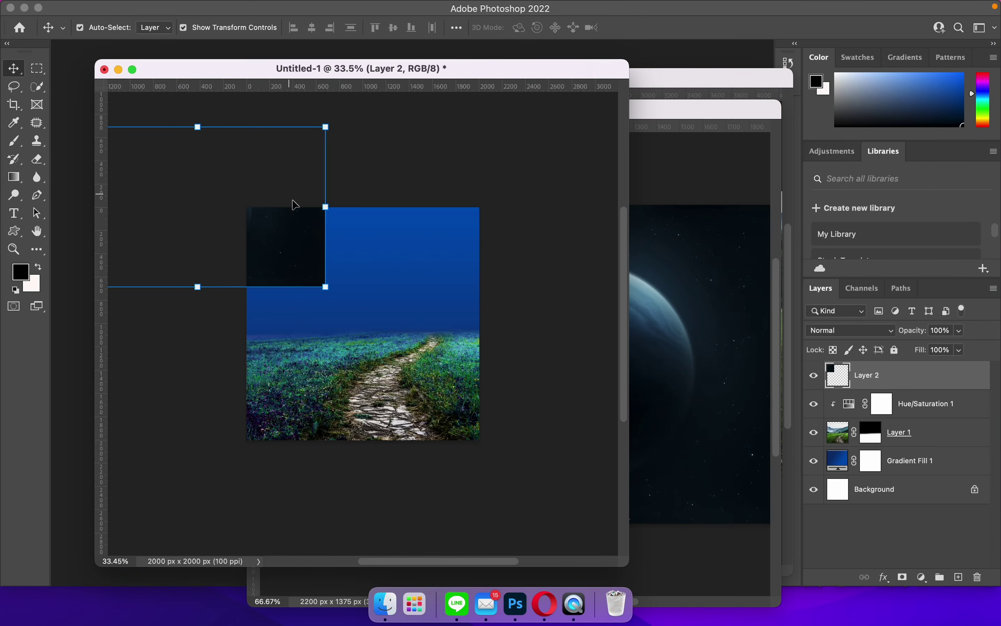
left_click_drag(314, 239, 466, 310)
Step: Put Layer 2 beneath Layer 1 in Luminosity mode, scaled to 105.62% above the horizon
left_click_drag(897, 382, 896, 454)
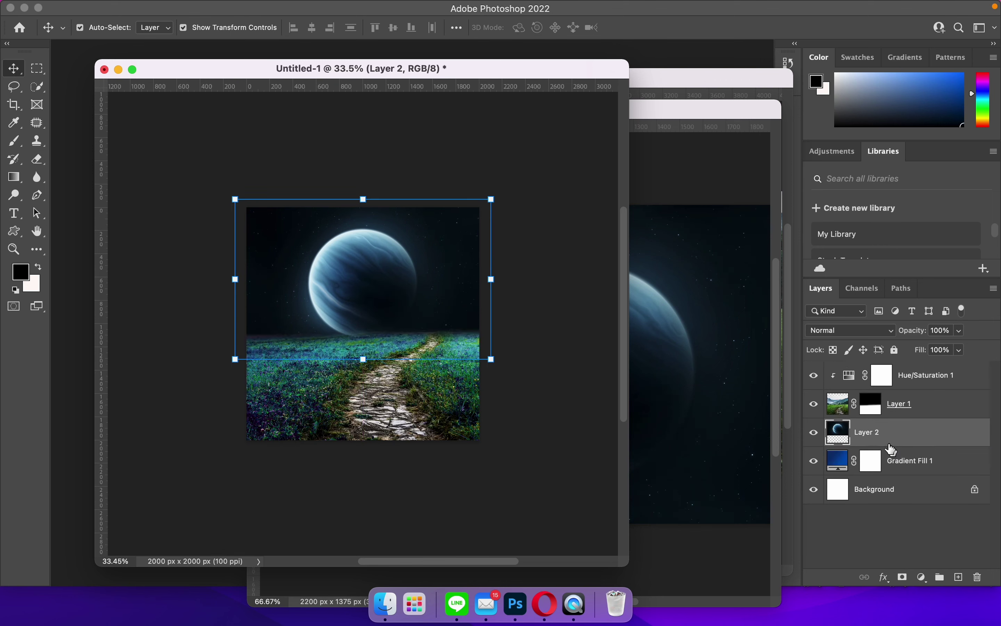
left_click(846, 331)
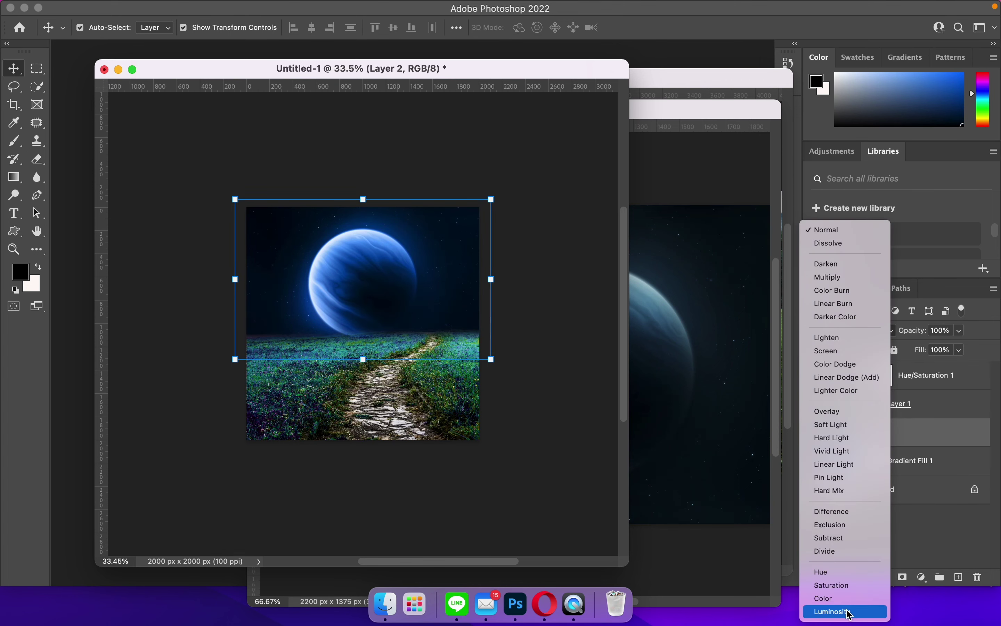
left_click(840, 613)
left_click_drag(382, 311, 387, 294)
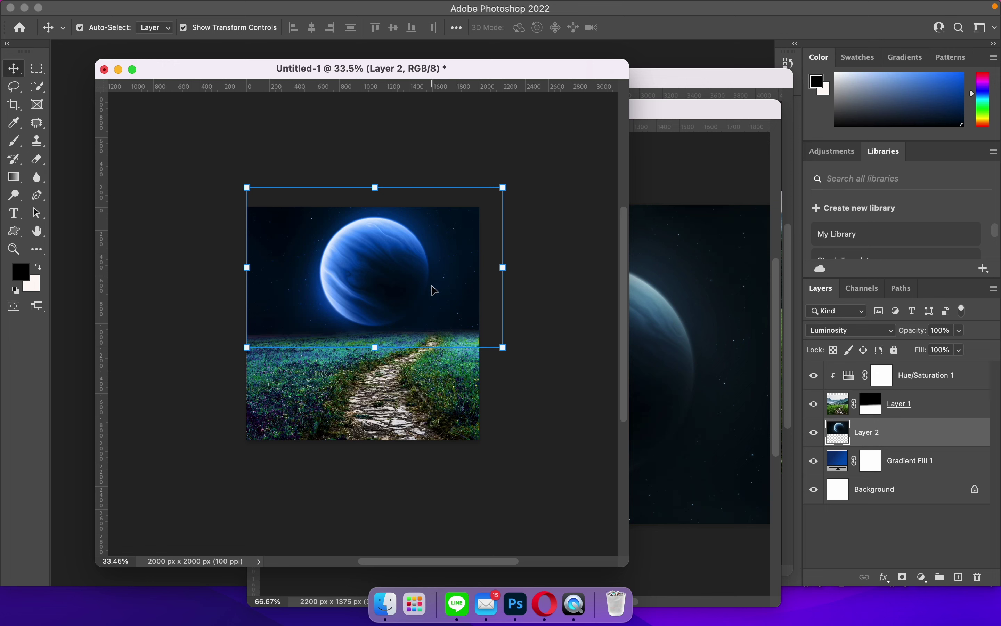
left_click_drag(503, 347, 519, 351)
left_click_drag(462, 332, 451, 328)
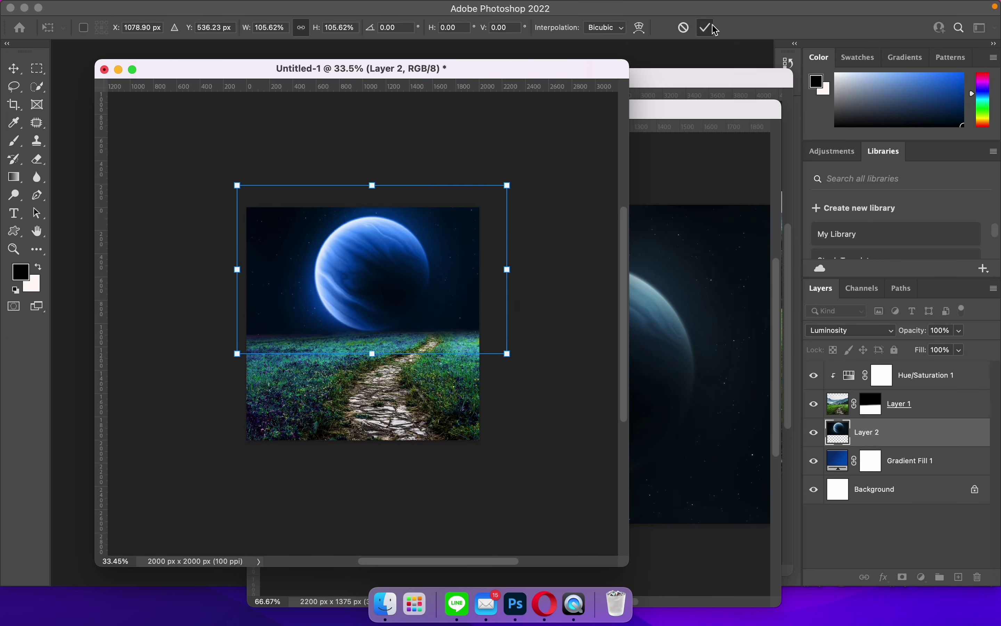
left_click(705, 28)
left_click(896, 379)
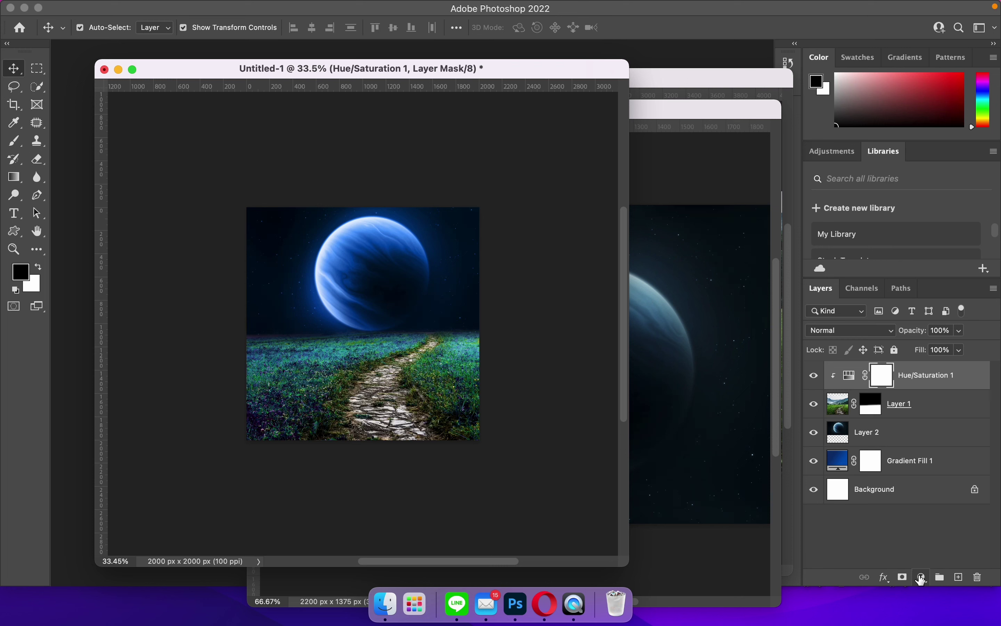
Step: Add a Curves layer clipped to the layer below with a two-point contrast curve
left_click(921, 577)
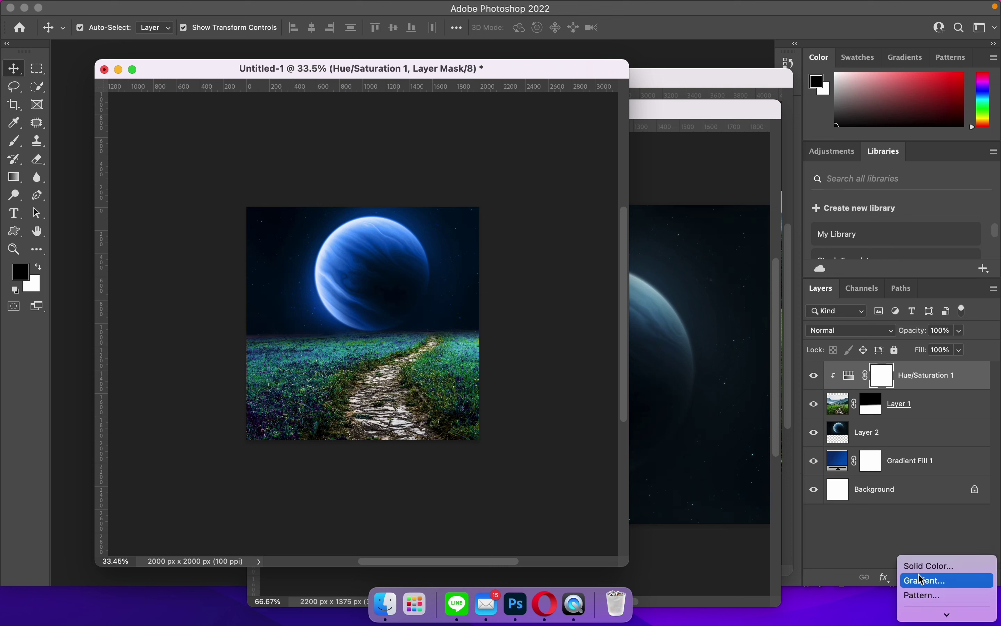
scroll(927, 580, "down", 5)
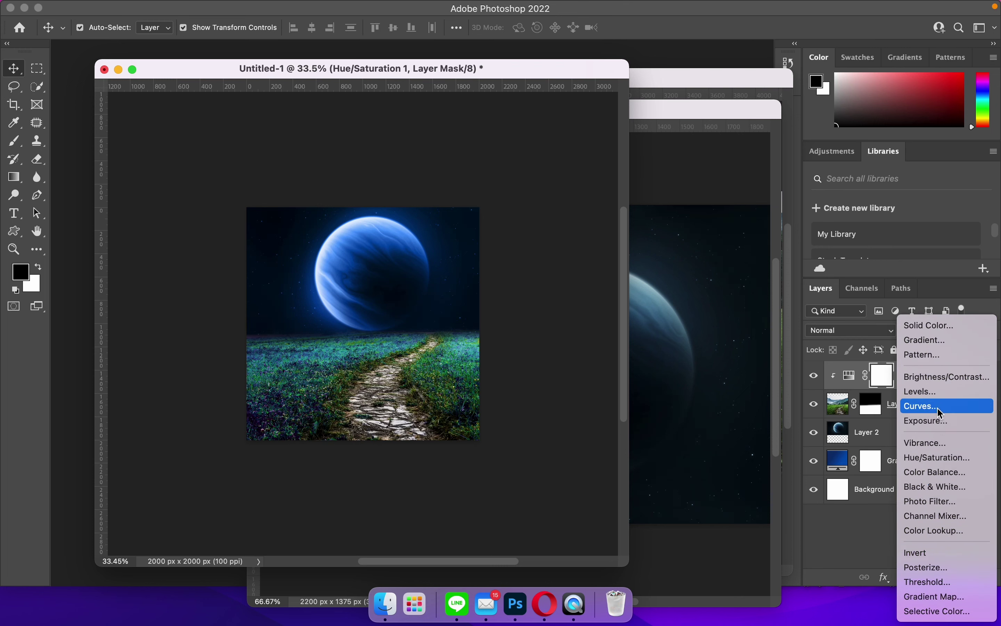
left_click(935, 406)
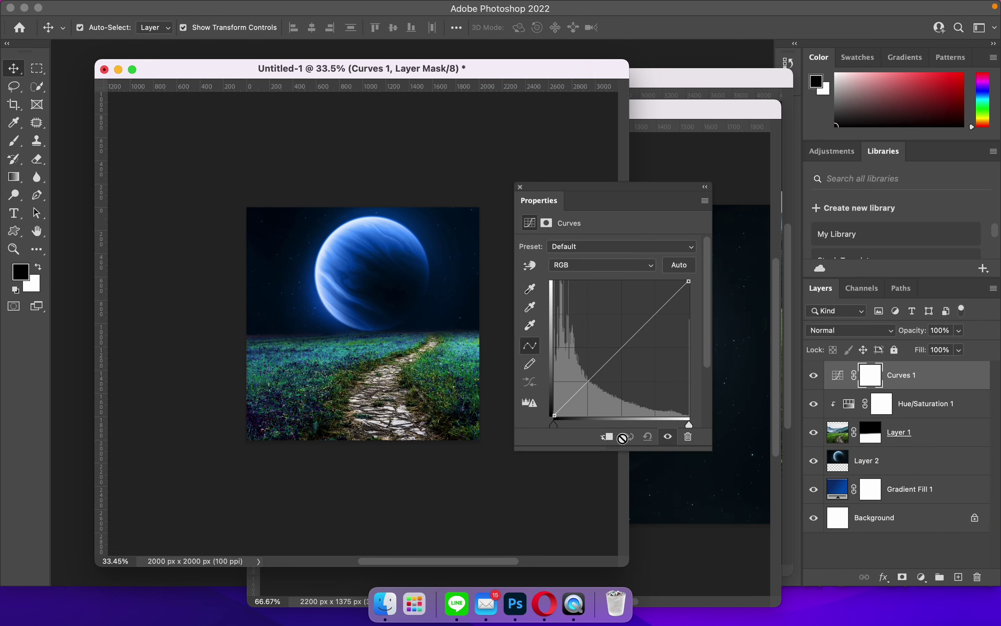
left_click(612, 442)
left_click_drag(608, 359, 613, 370)
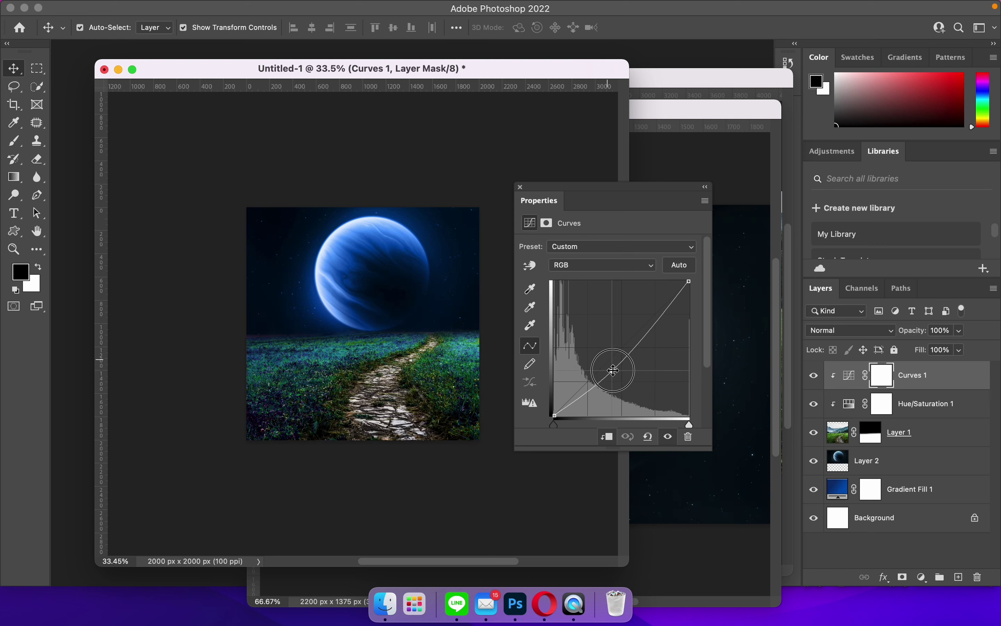
left_click_drag(614, 370, 612, 371)
left_click_drag(646, 331, 647, 331)
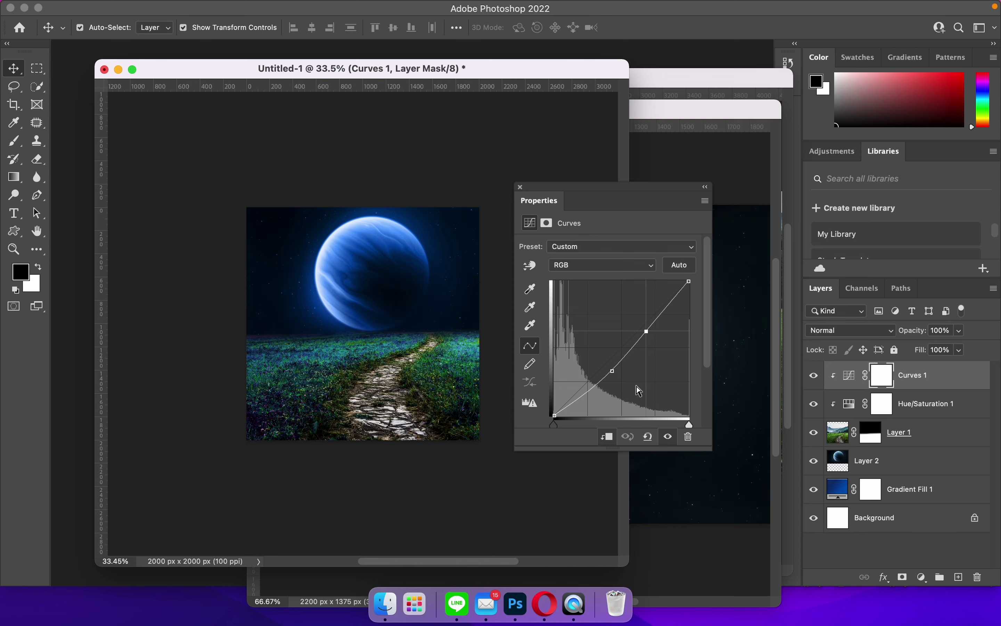
left_click(521, 187)
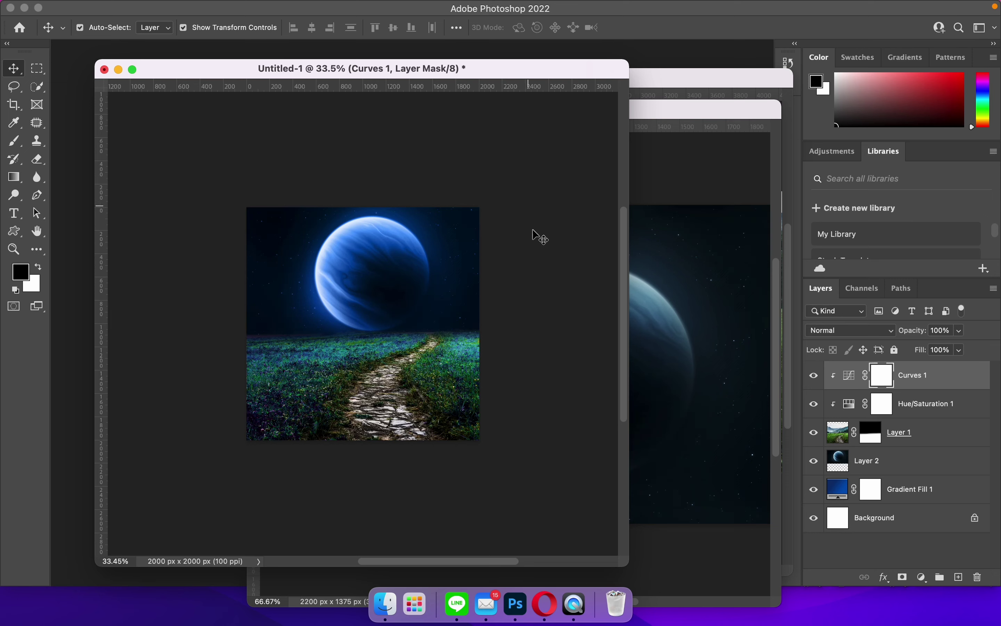
left_click(656, 168)
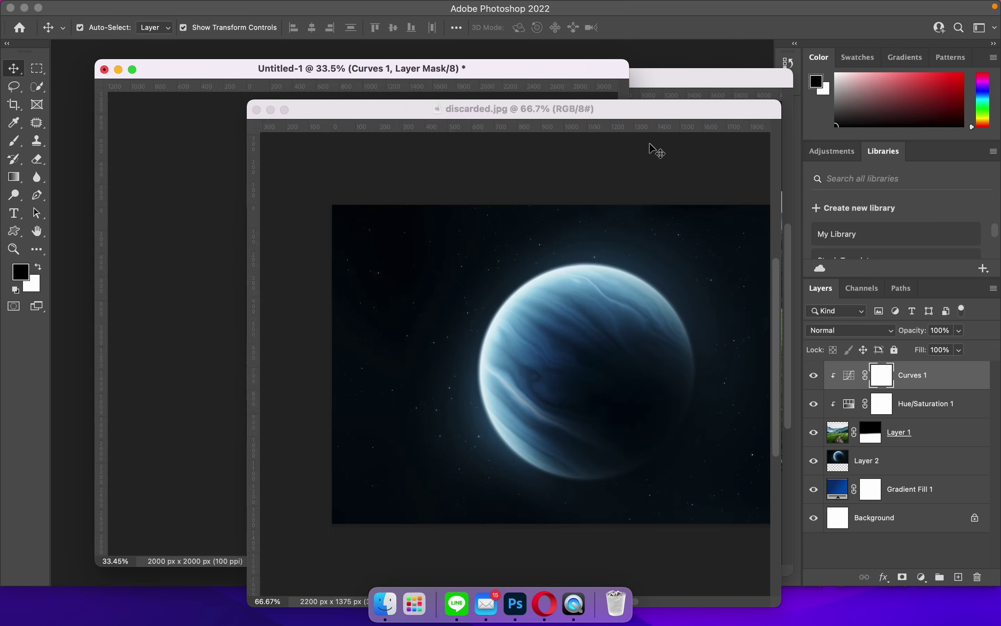
Step: Close unsplash.jpg and open the astronaut image 6-3.png from EP398 in Photoshop
left_click(242, 113)
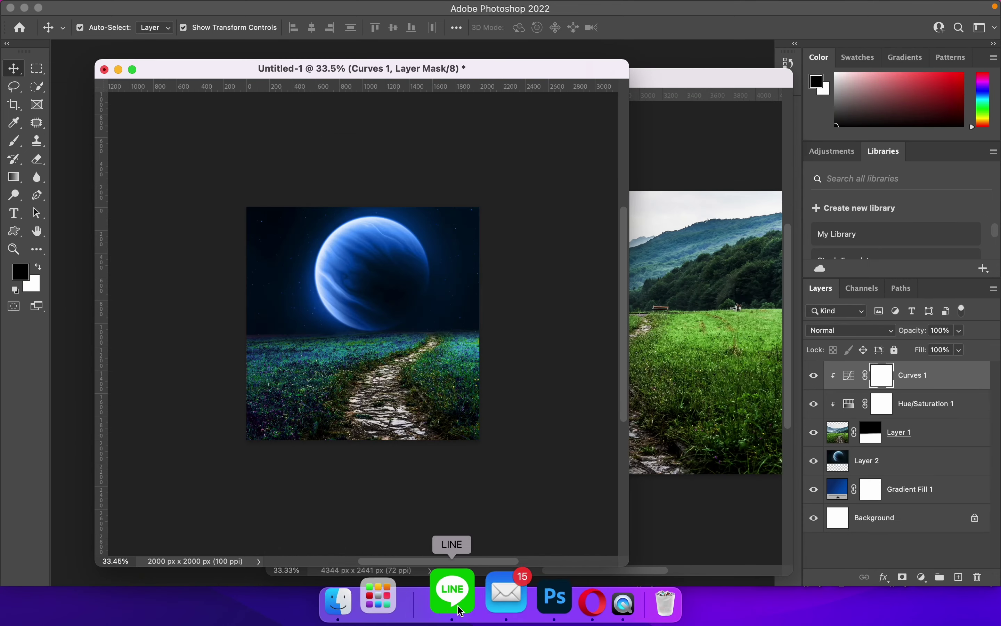
left_click(684, 413)
left_click(275, 80)
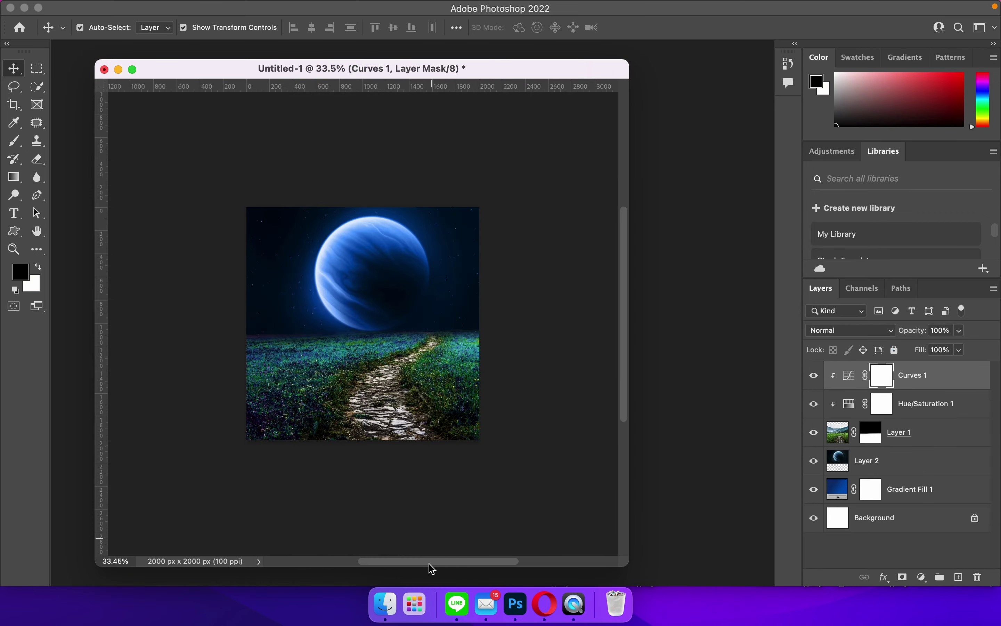
left_click(385, 604)
left_click(254, 205)
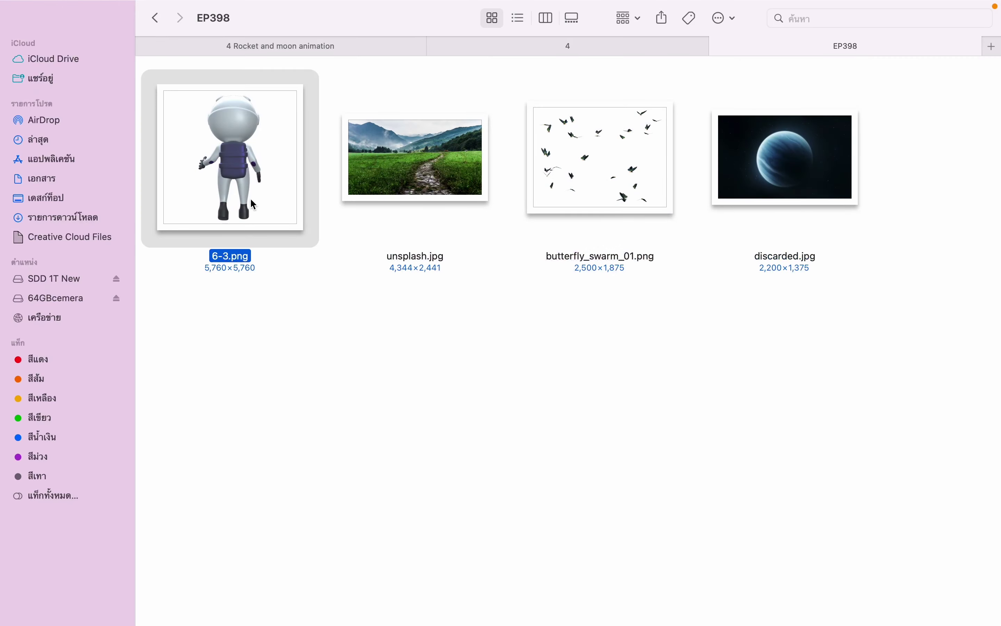
left_click_drag(229, 168, 517, 600)
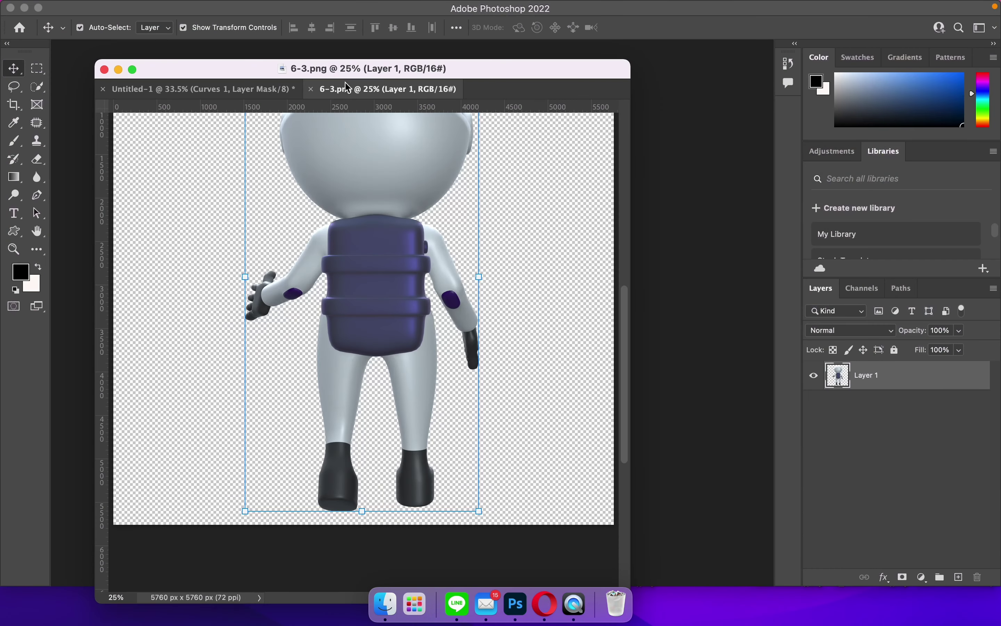
Step: Copy the astronaut layer from 6-3.png into Untitled-1 as Layer 3
left_click_drag(347, 88, 497, 143)
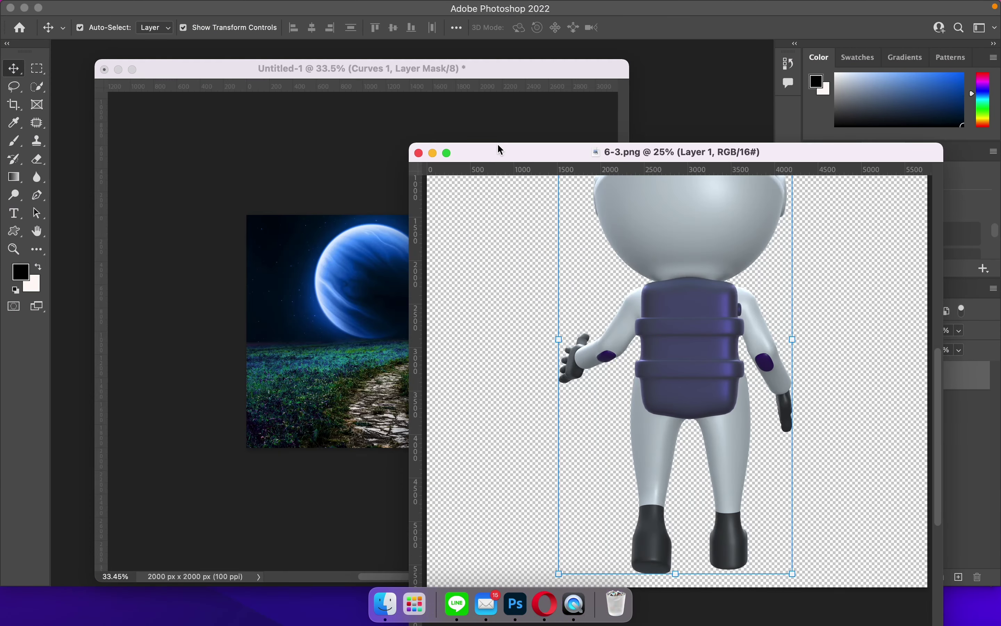
mouse_move(528, 165)
left_mouse_down()
mouse_move(430, 151)
mouse_move(575, 337)
left_mouse_up()
left_click_drag(867, 375, 337, 250)
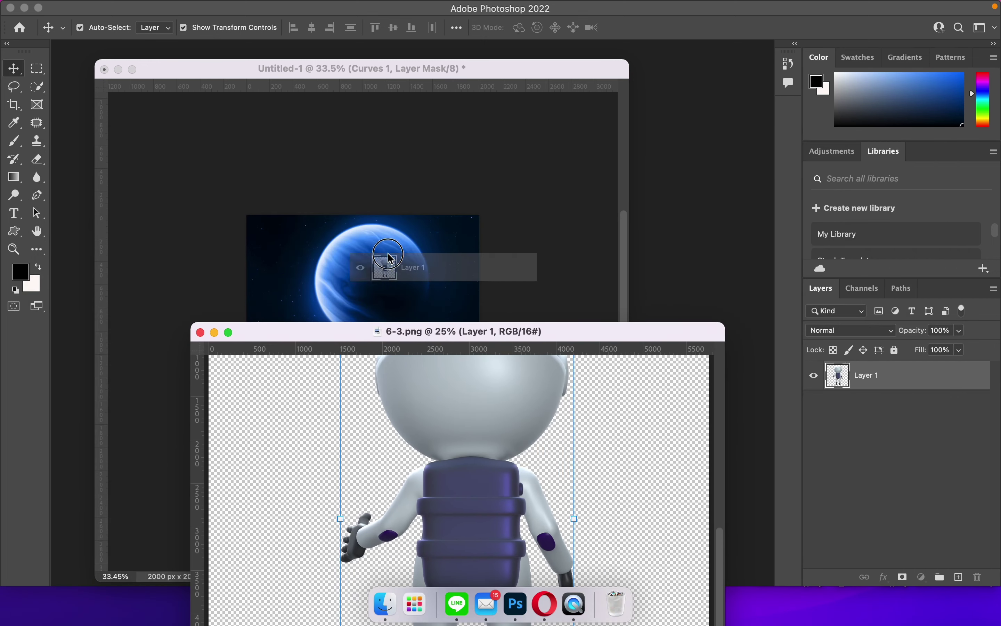
left_click(500, 240)
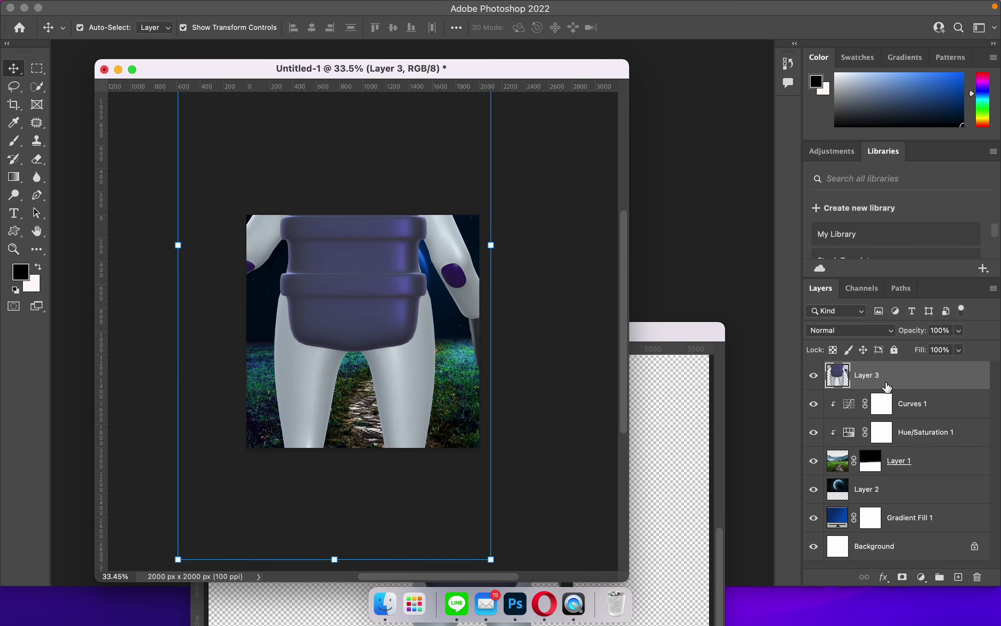
Step: Convert the astronaut's Layer 3 to a smart object
right_click(890, 383)
scroll(817, 501, "down", 3)
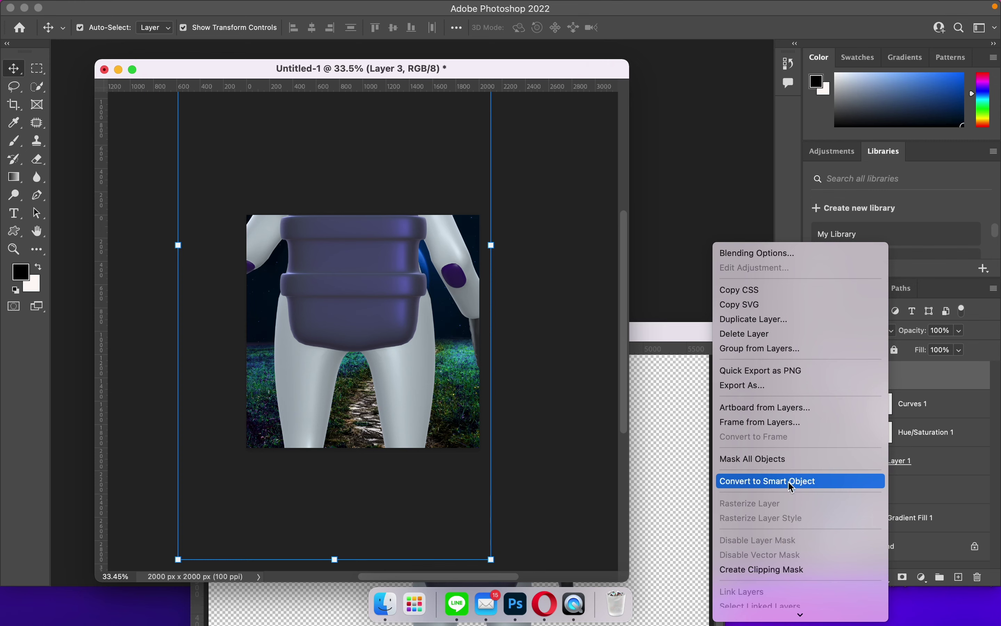
left_click(791, 485)
Step: Scale the astronaut to 16.17% standing on the meadow path, then close 6-3.png
mouse_move(491, 245)
left_mouse_down()
mouse_move(385, 257)
mouse_move(284, 240)
mouse_move(408, 309)
mouse_move(354, 319)
mouse_move(392, 345)
mouse_move(414, 318)
left_mouse_up()
left_click_drag(399, 355, 384, 347)
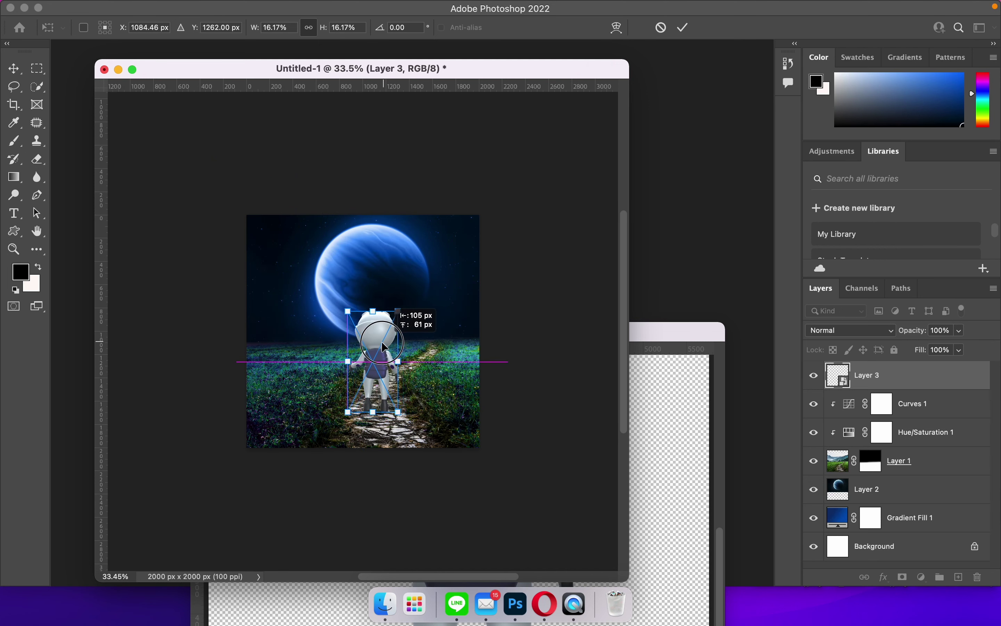
left_click(684, 28)
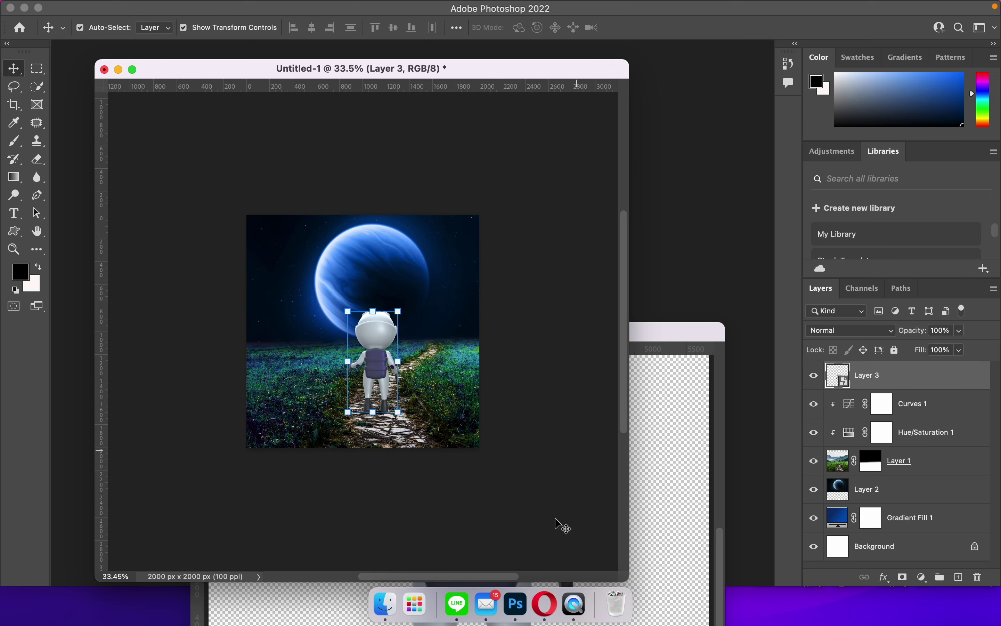
left_click(663, 469)
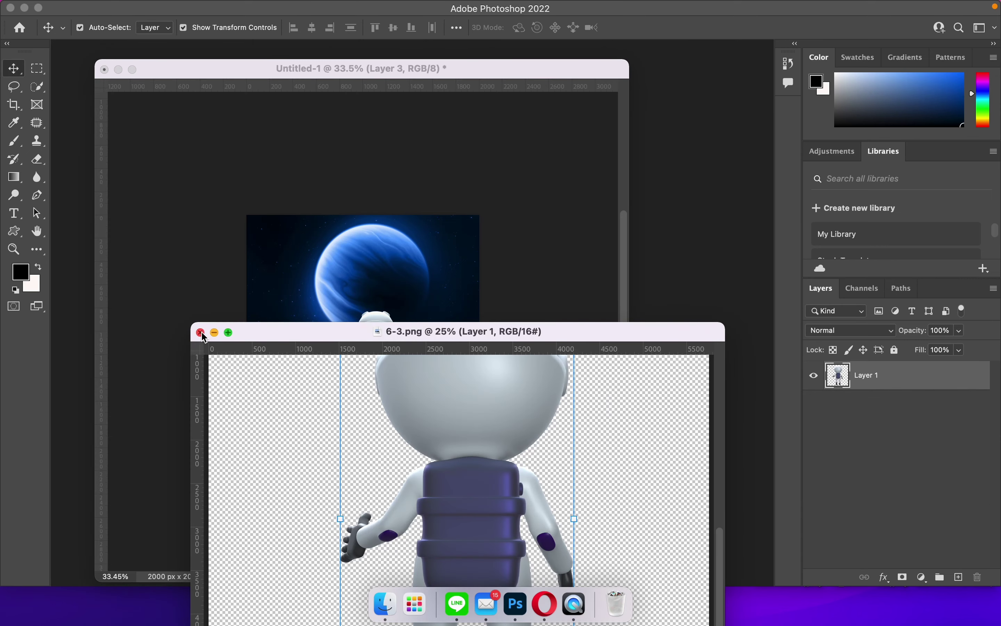
left_click(200, 333)
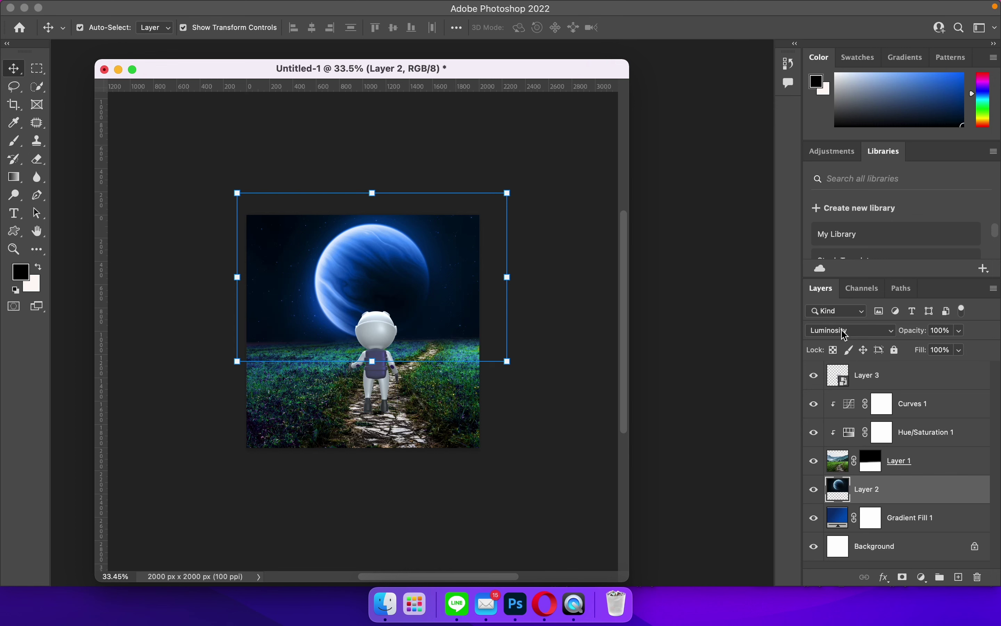
Step: Set the planet's Layer 2 to Luminosity at 75% opacity, then reselect Layer 3
left_click_drag(912, 333, 904, 335)
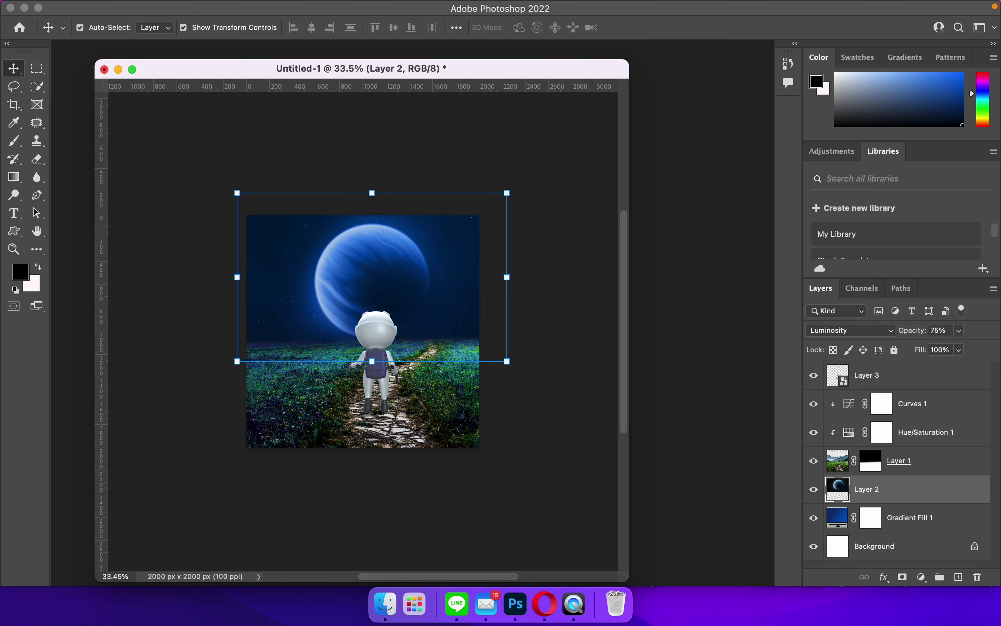
left_click(977, 379)
left_click(560, 372)
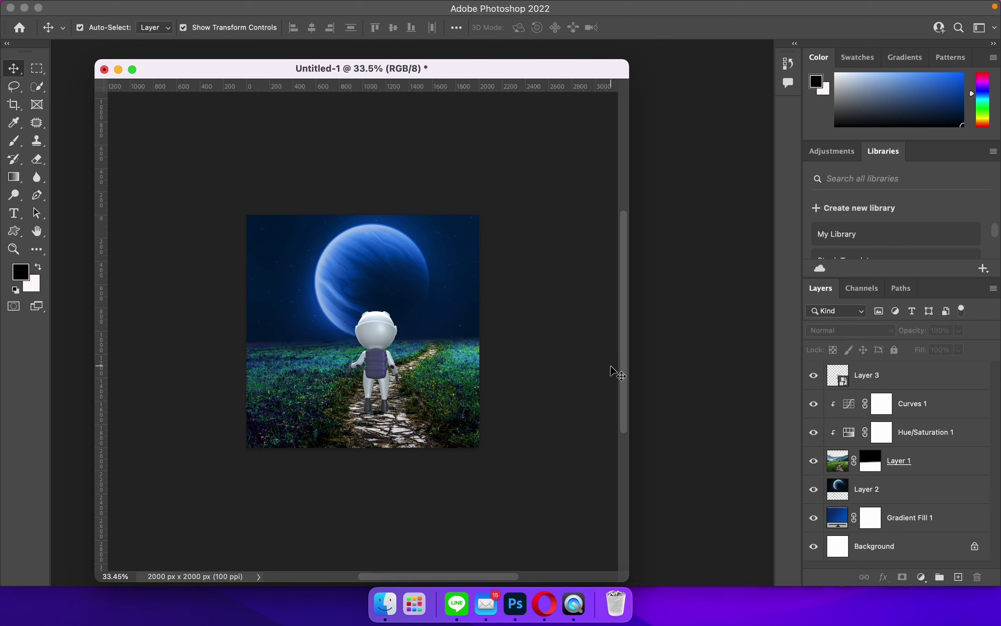
left_click(394, 356)
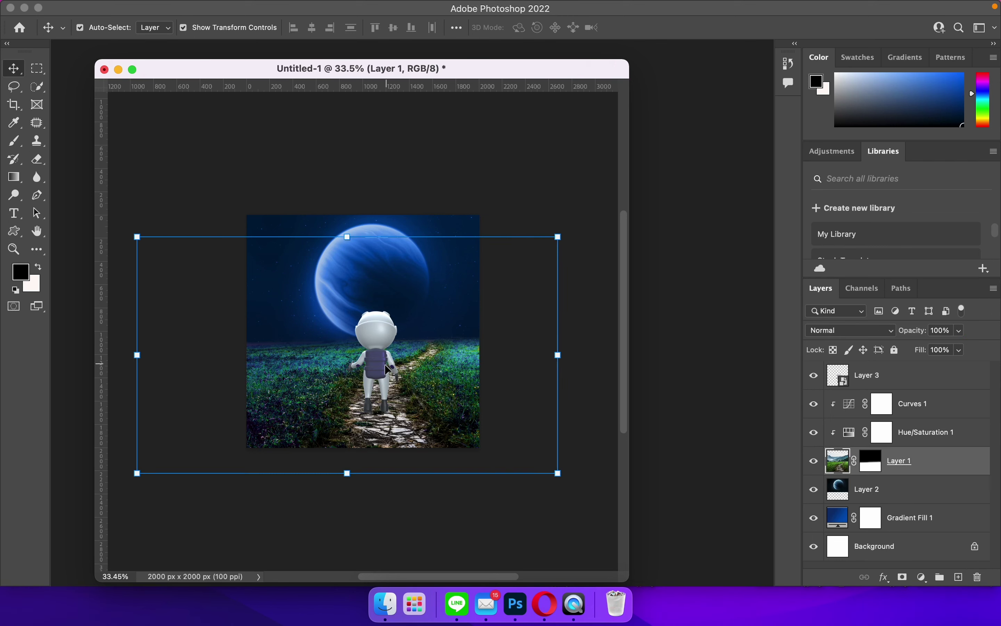
scroll(383, 410, "up", 3)
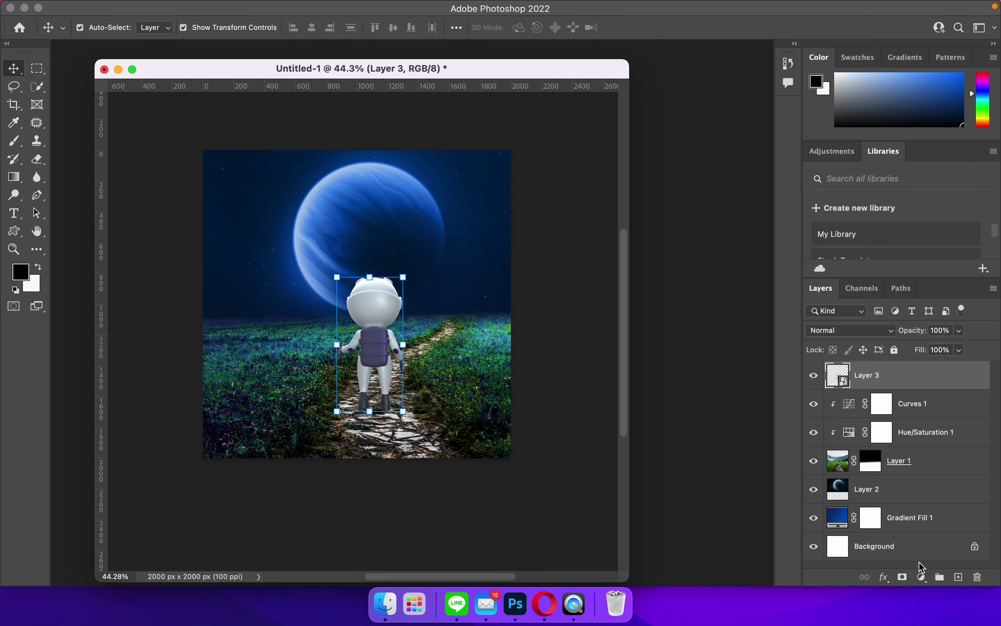
left_click(922, 577)
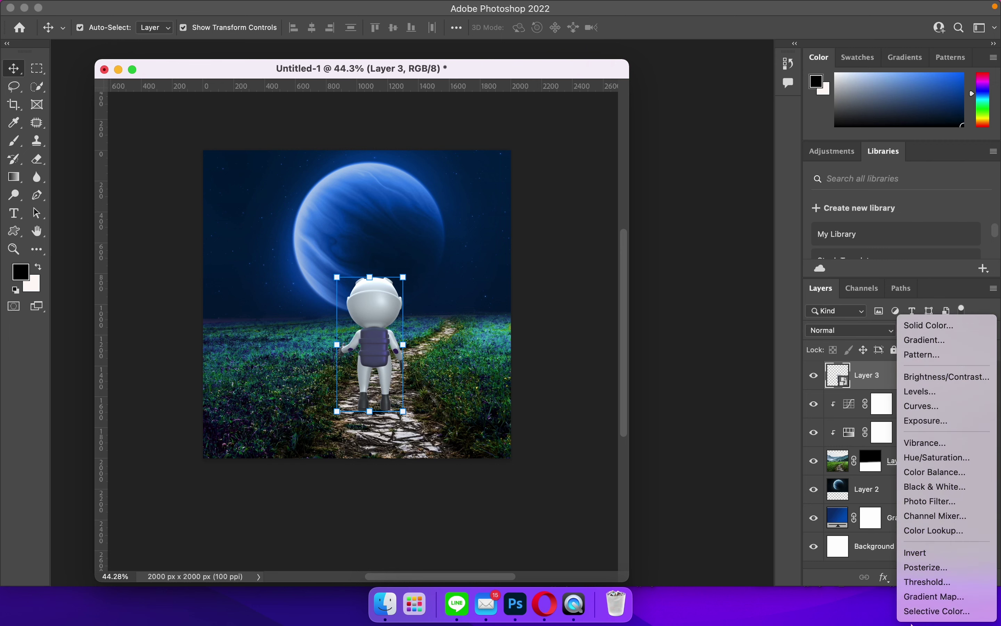
Step: Add a Color Balance layer clipped to the astronaut with highlights Cyan -25, Blue +37
left_click(922, 474)
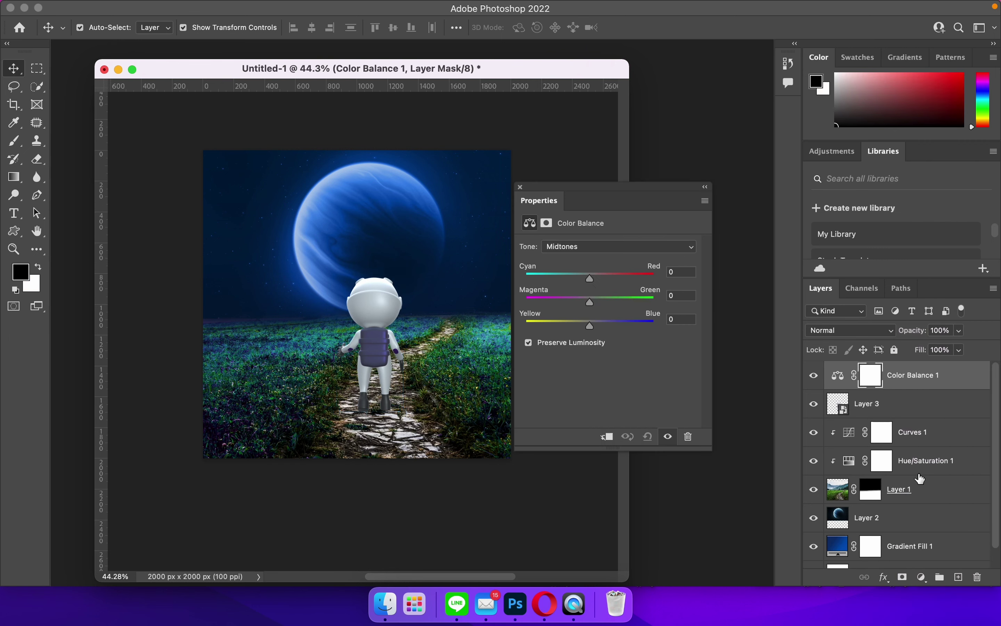
left_click(607, 436)
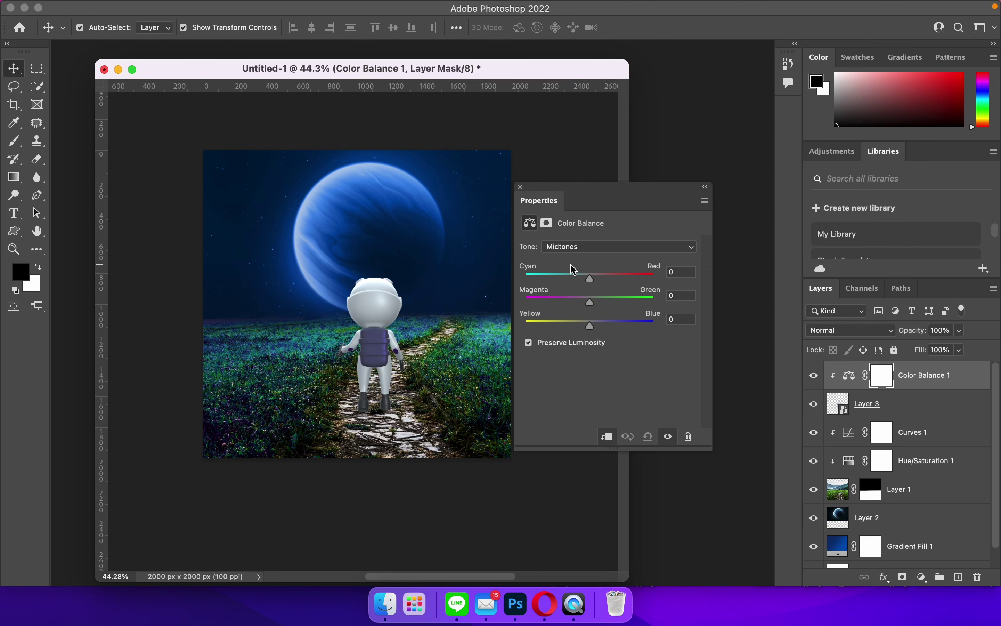
left_click(574, 249)
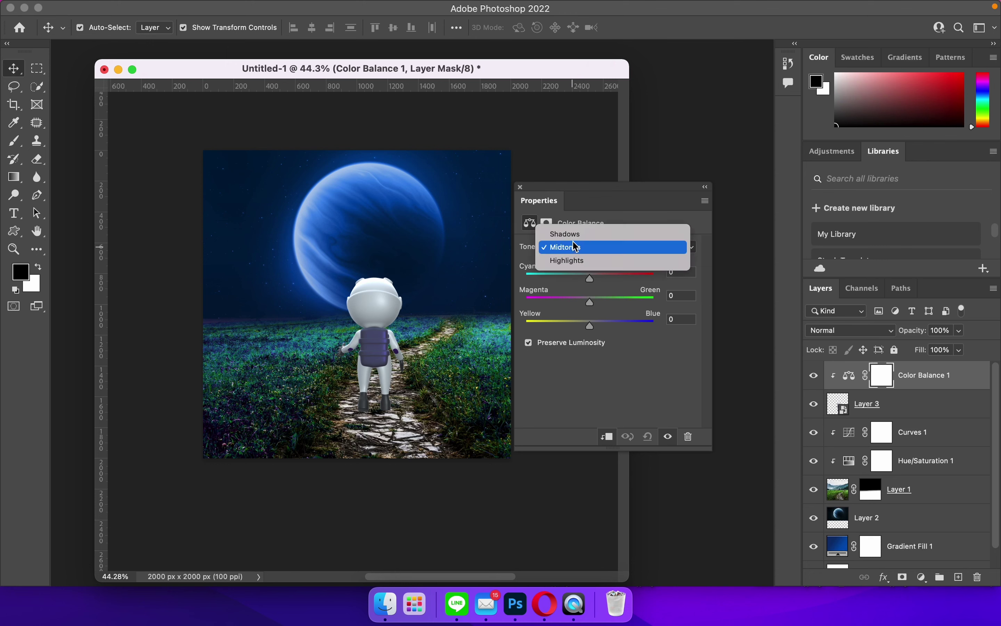
left_click(584, 260)
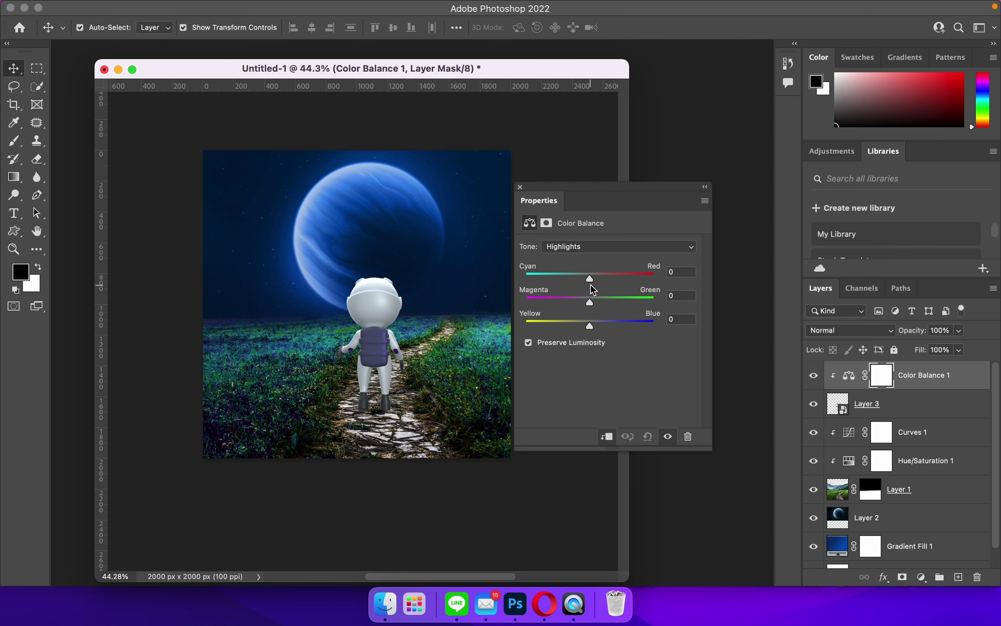
left_click_drag(590, 278, 582, 282)
left_click_drag(615, 326, 617, 327)
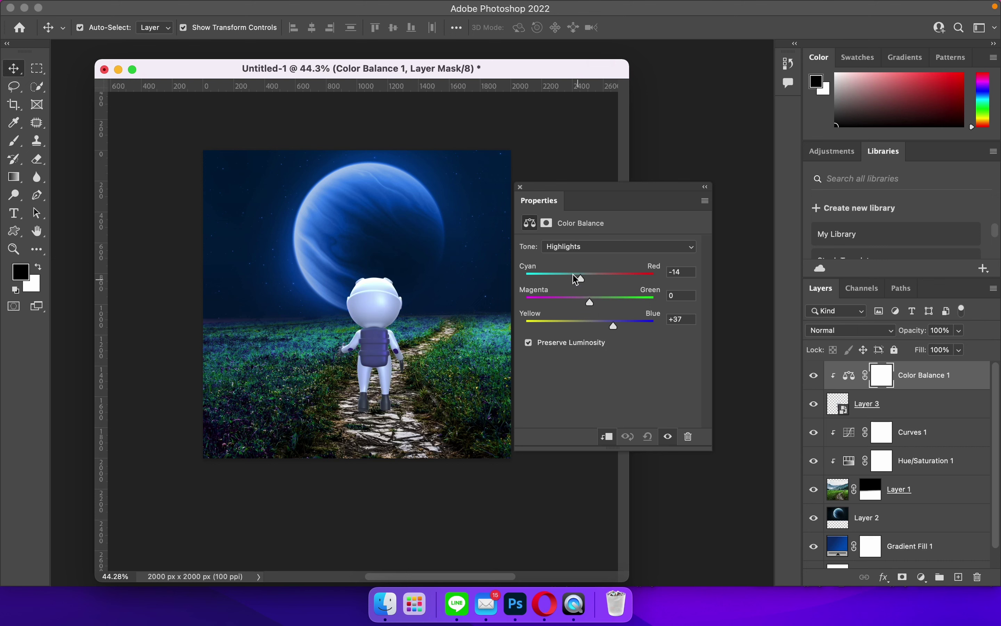
left_click_drag(581, 278, 577, 280)
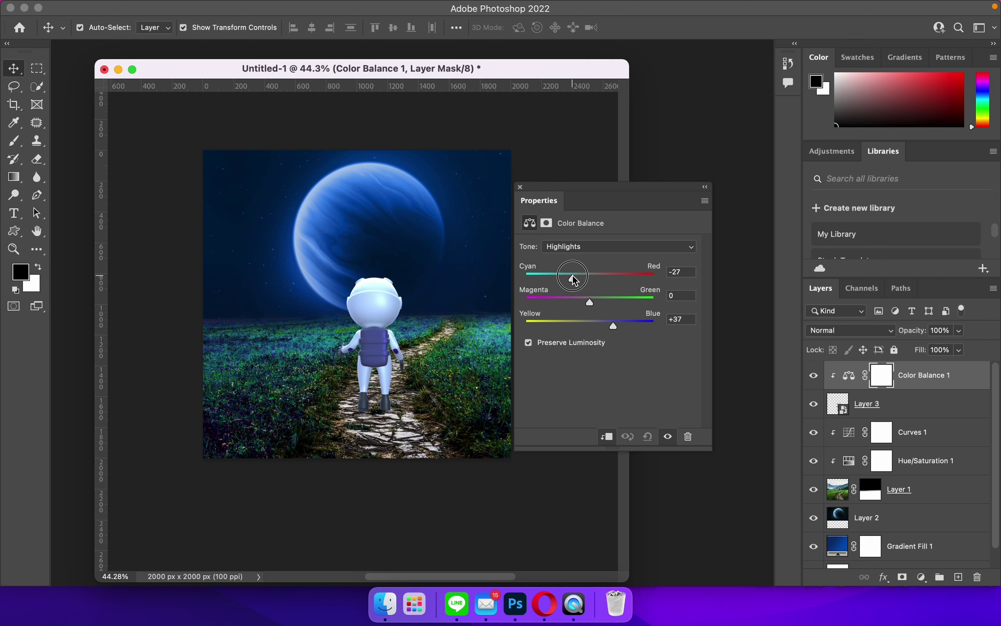
Step: Set the Color Balance shadows to Cyan -11 and Blue +20
left_click(606, 246)
left_click(608, 232)
left_click_drag(590, 326, 605, 327)
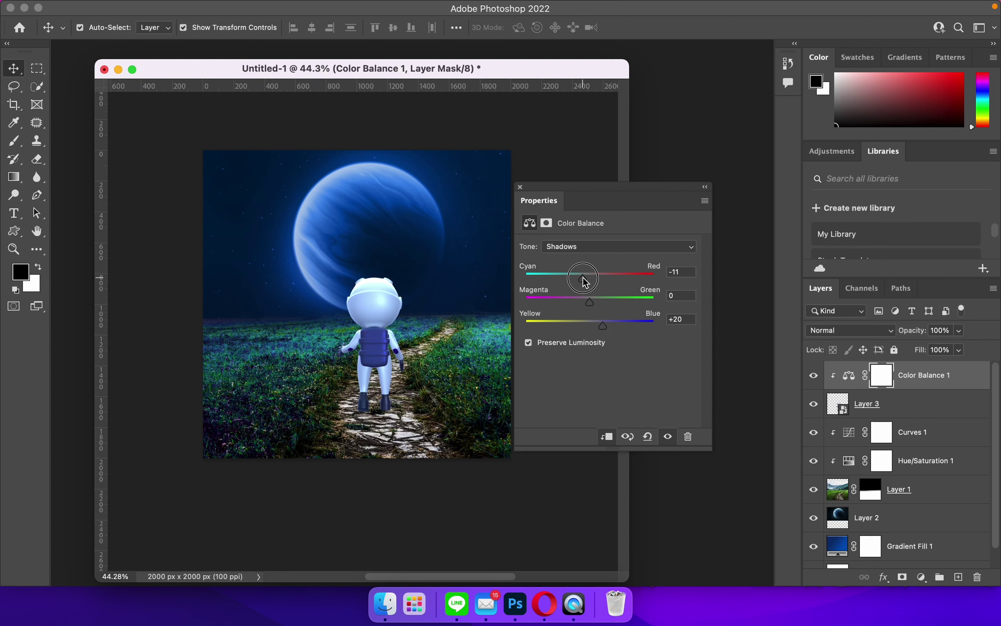
left_click_drag(586, 279, 584, 278)
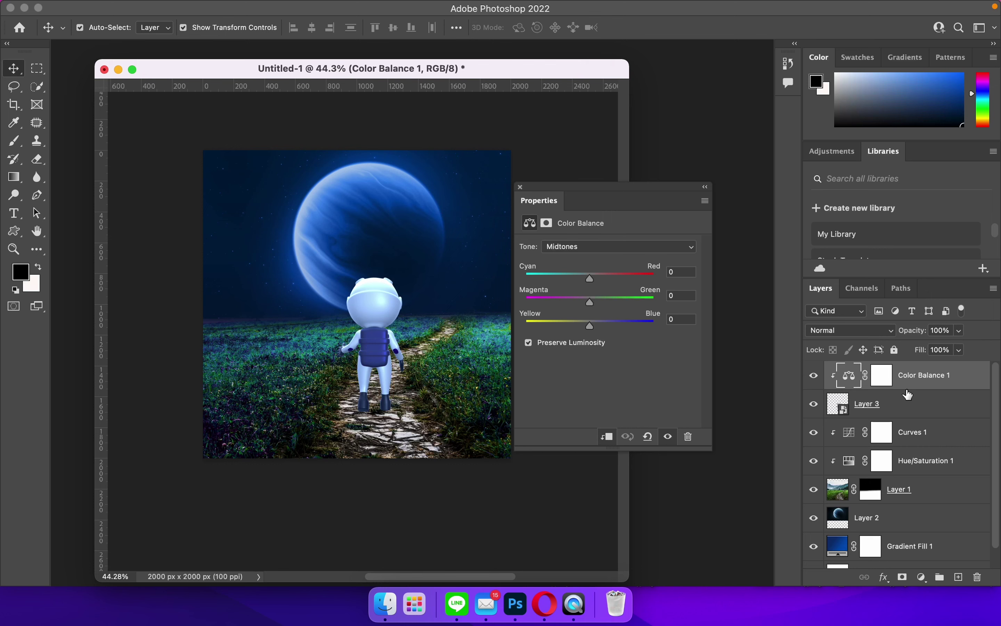
left_click(911, 407)
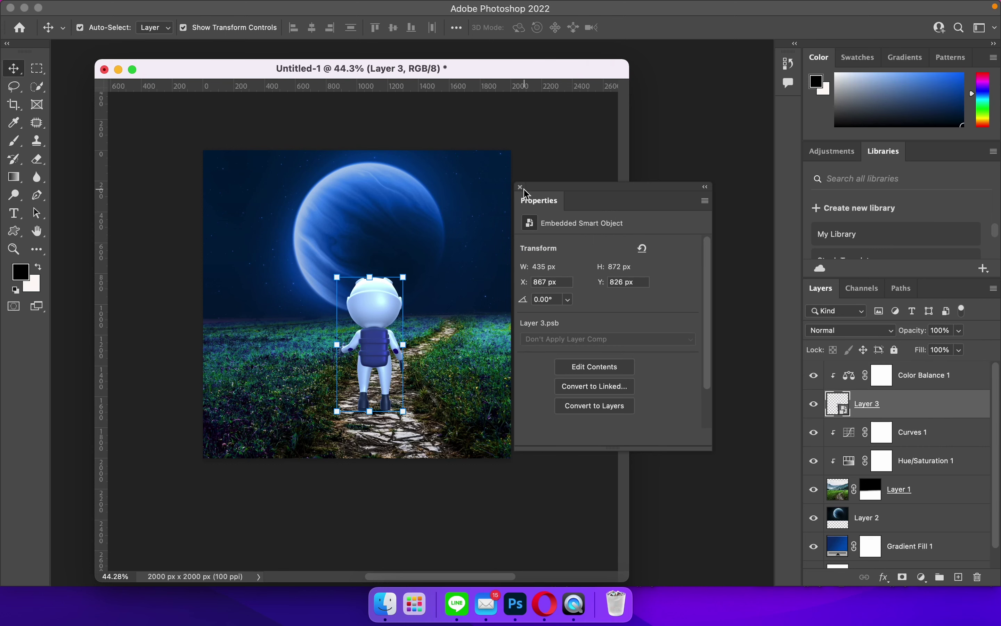
Step: Add a clipped Curves 2 layer with two points pulled slightly below the diagonal
left_click(522, 188)
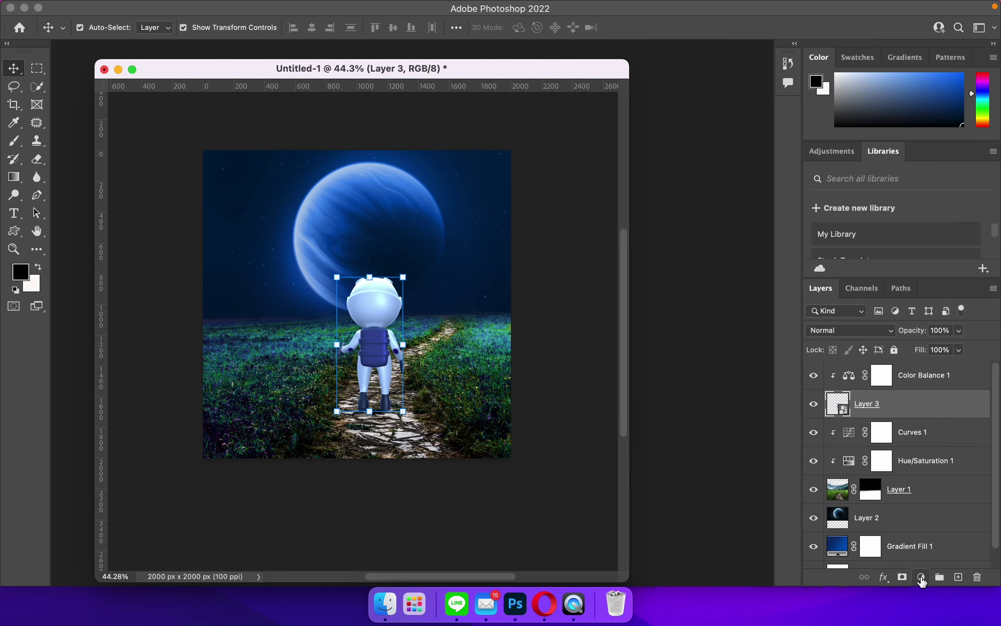
left_click(923, 578)
scroll(923, 582, "down", 3)
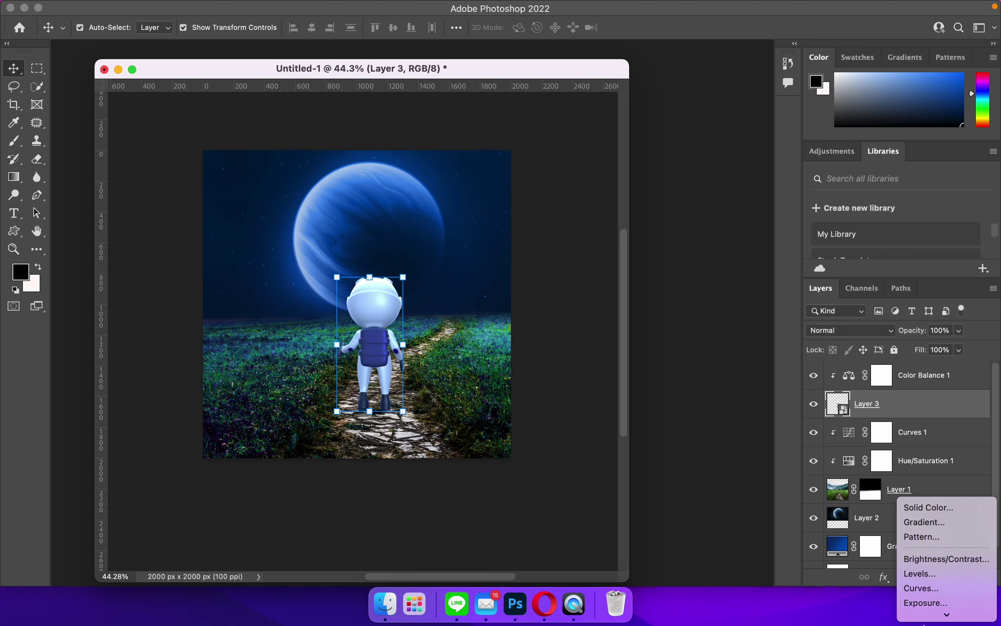
scroll(937, 551, "down", 2)
left_click(937, 471)
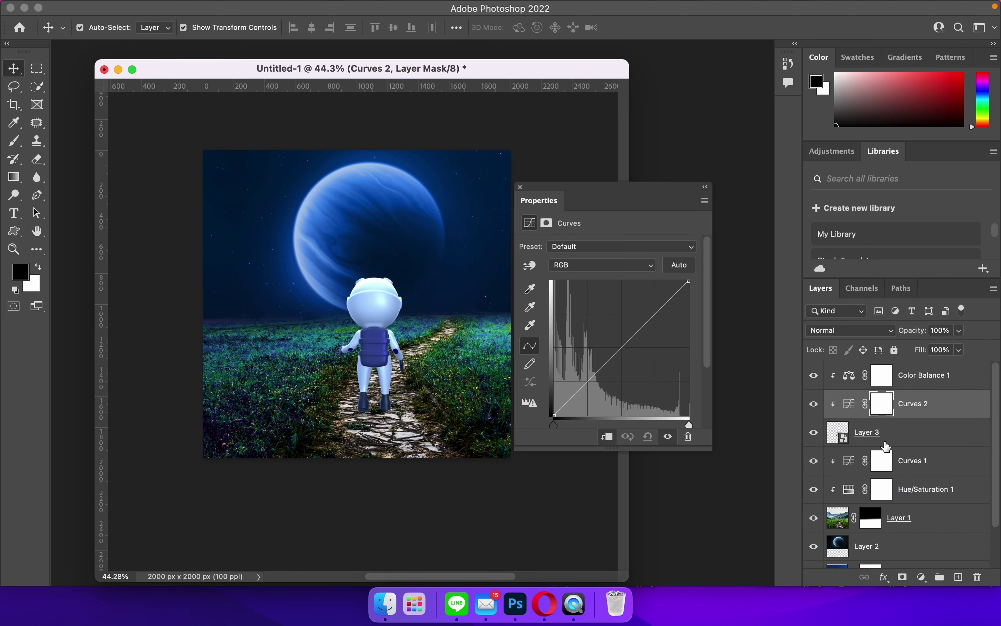
left_click_drag(588, 383, 600, 380)
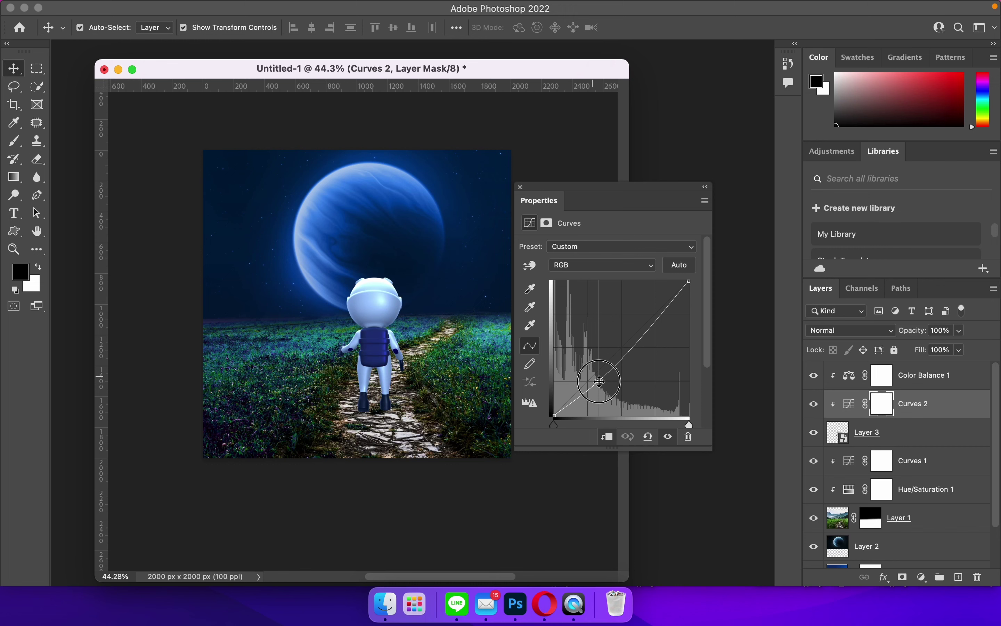
left_click_drag(600, 380, 599, 378)
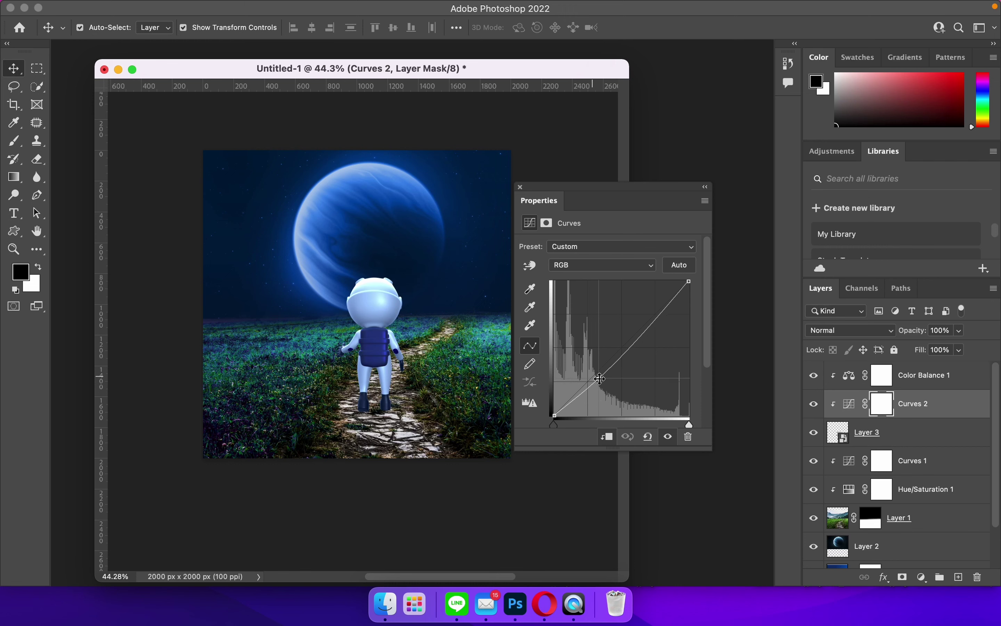
left_click_drag(639, 344, 640, 340)
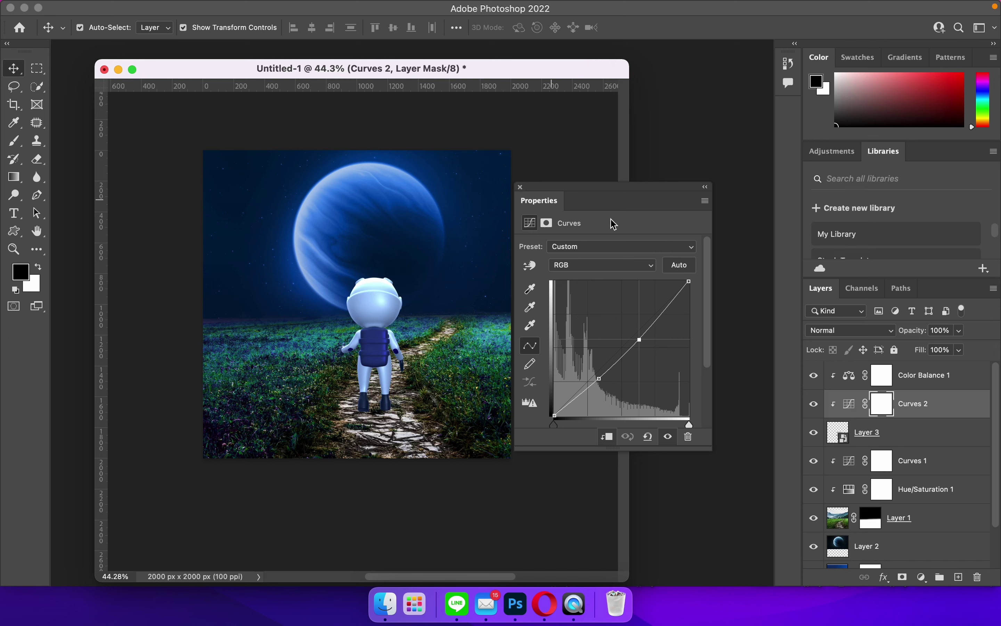
left_click(958, 442)
left_click(955, 461)
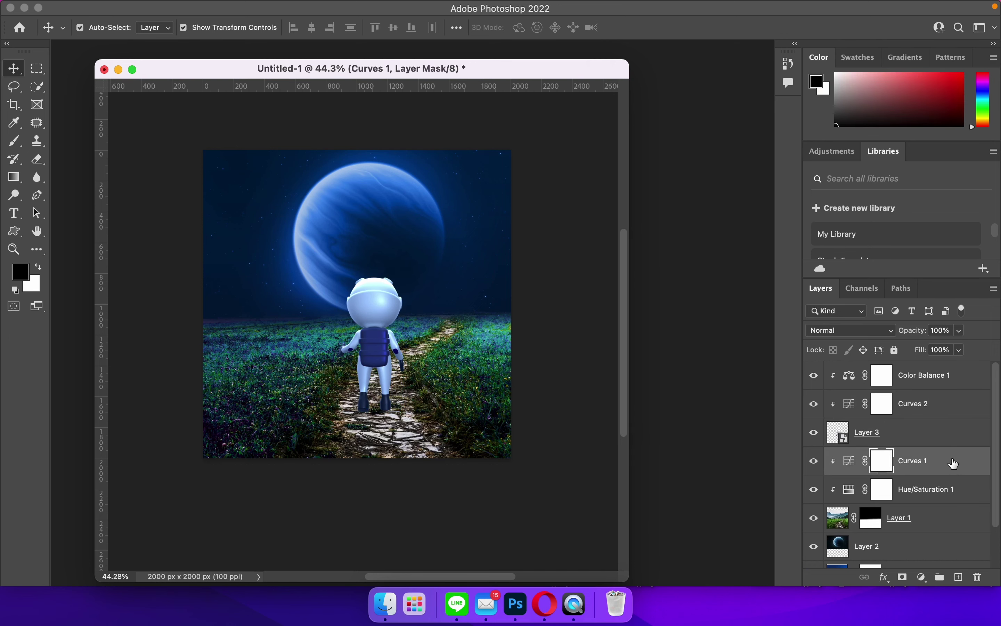
Step: Create an empty Layer 4 above Curves 1, just beneath the astronaut's Layer 3
scroll(366, 416, "up", 2)
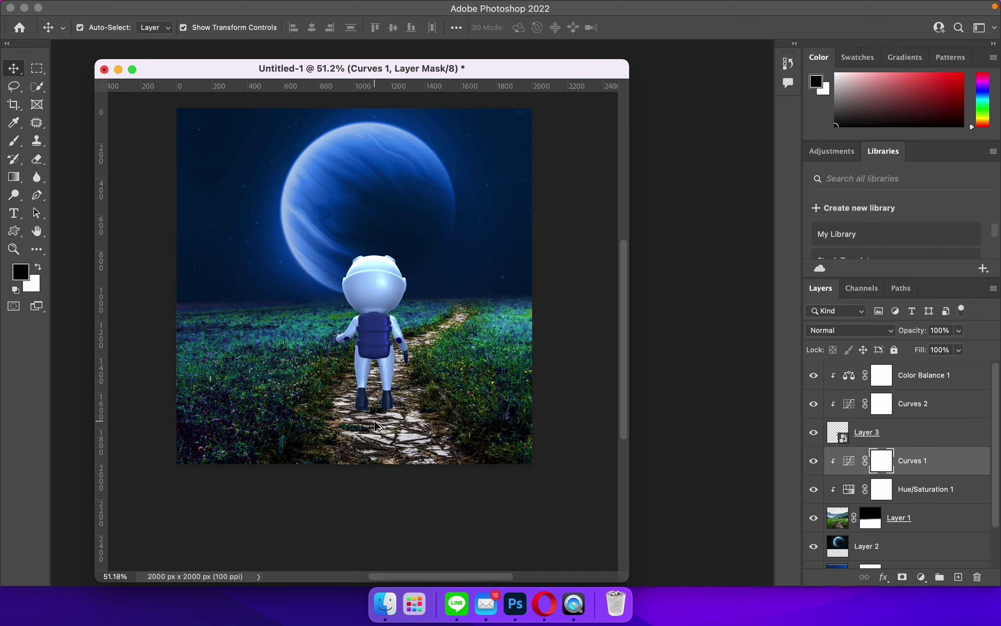
scroll(377, 422, "up", 2)
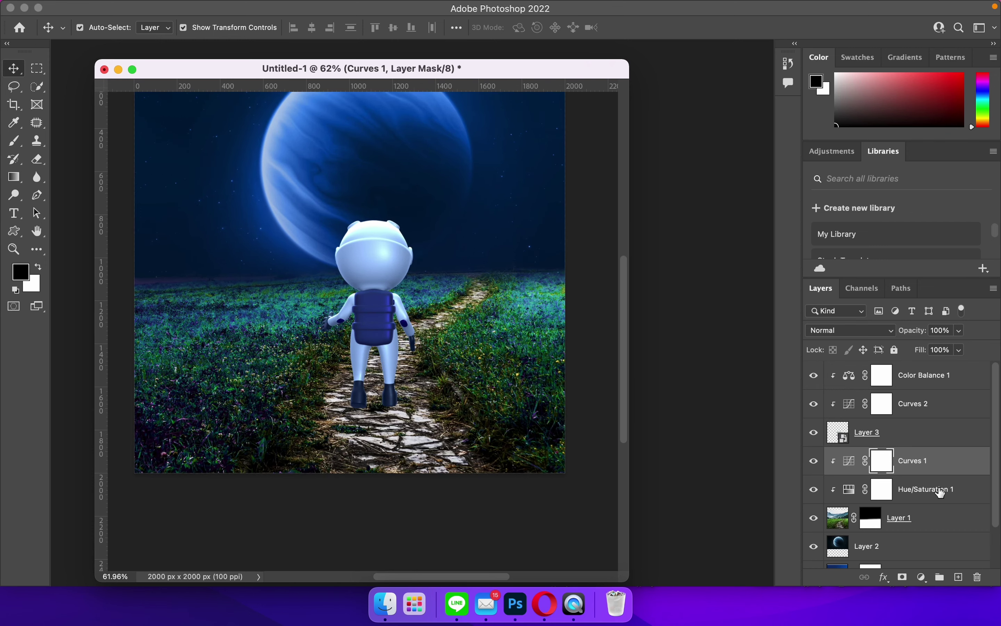
left_click(960, 577)
left_click(814, 434)
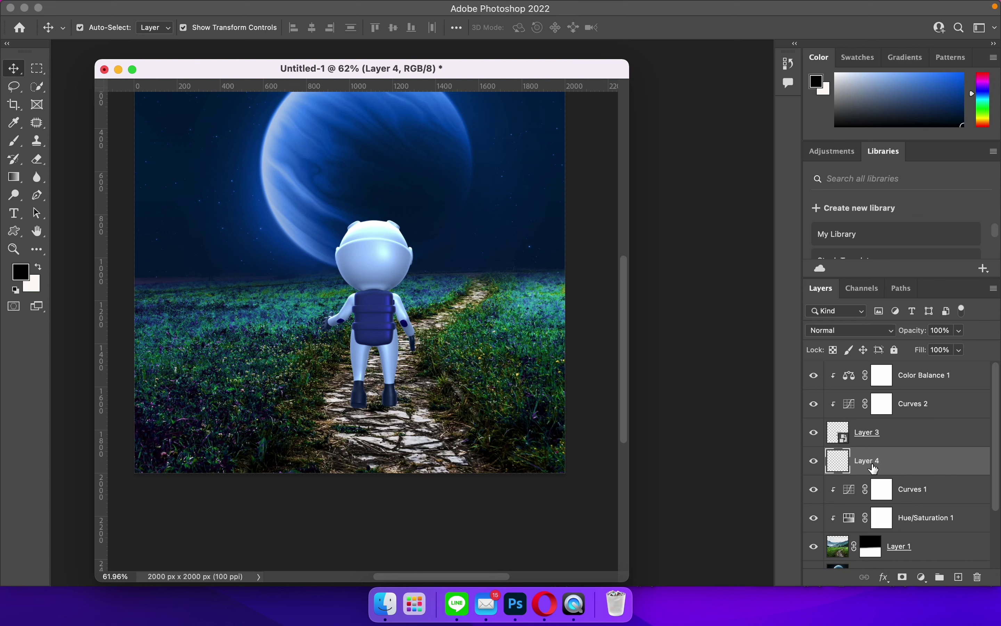
Step: Set up the Soft Round brush from General Brushes at 52% opacity
left_click(16, 144)
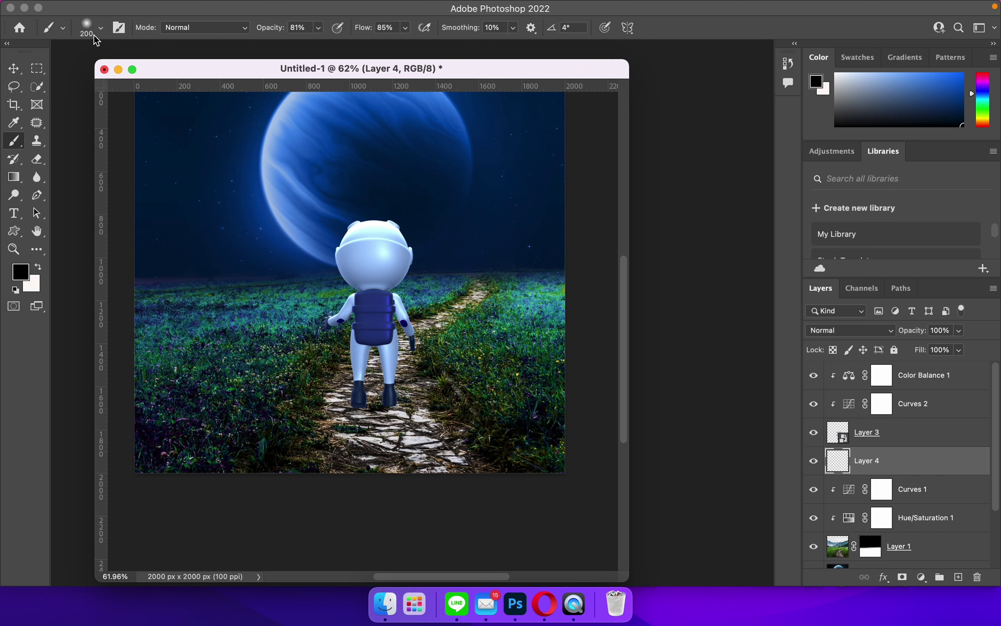
left_click(100, 30)
left_click(35, 159)
left_click(26, 184)
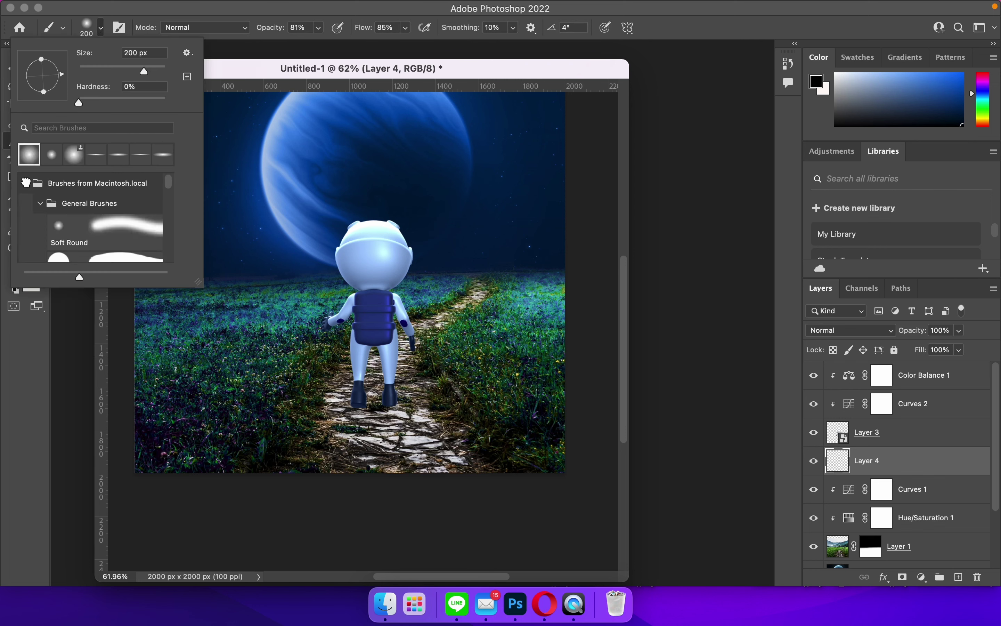
left_click(63, 239)
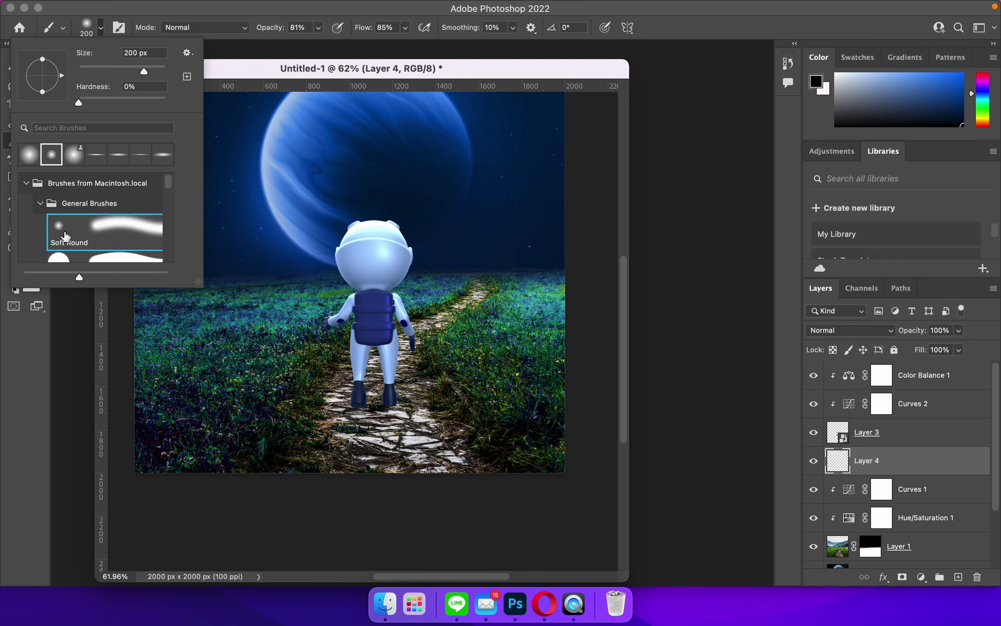
left_click(258, 22)
left_click_drag(259, 25, 256, 35)
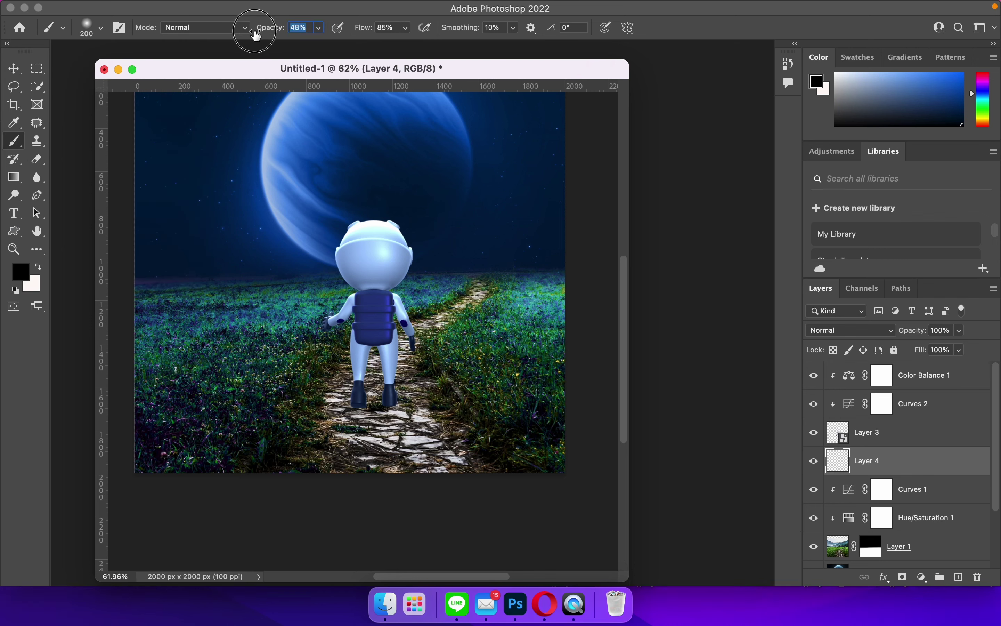
left_click_drag(255, 35, 259, 35)
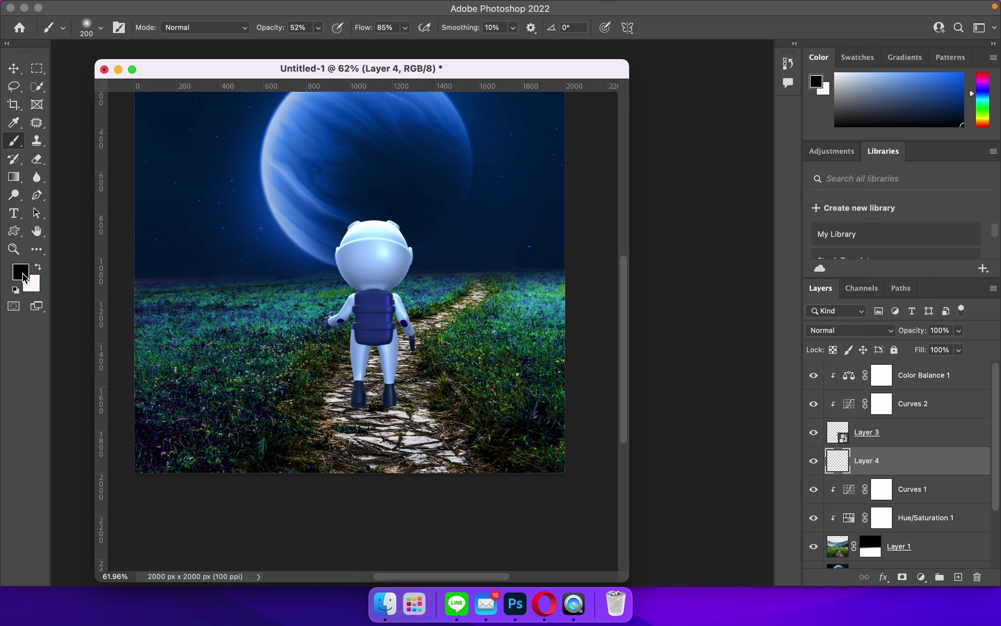
Step: Flatten the brush tip into an ellipse and paint a soft shadow under the astronaut's feet
right_click(361, 346)
left_click_drag(401, 357, 401, 370)
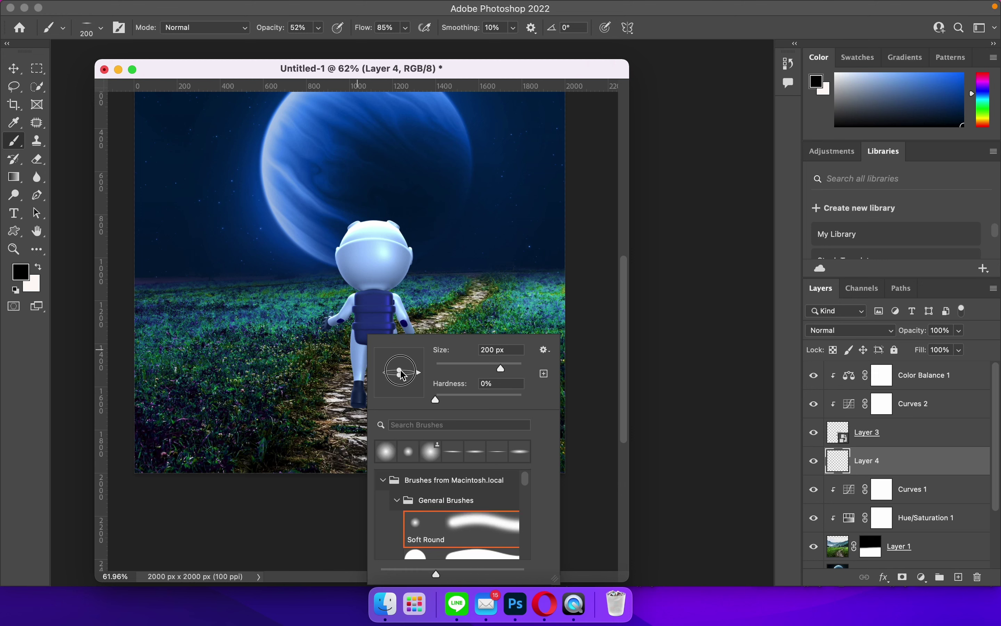
left_click(391, 71)
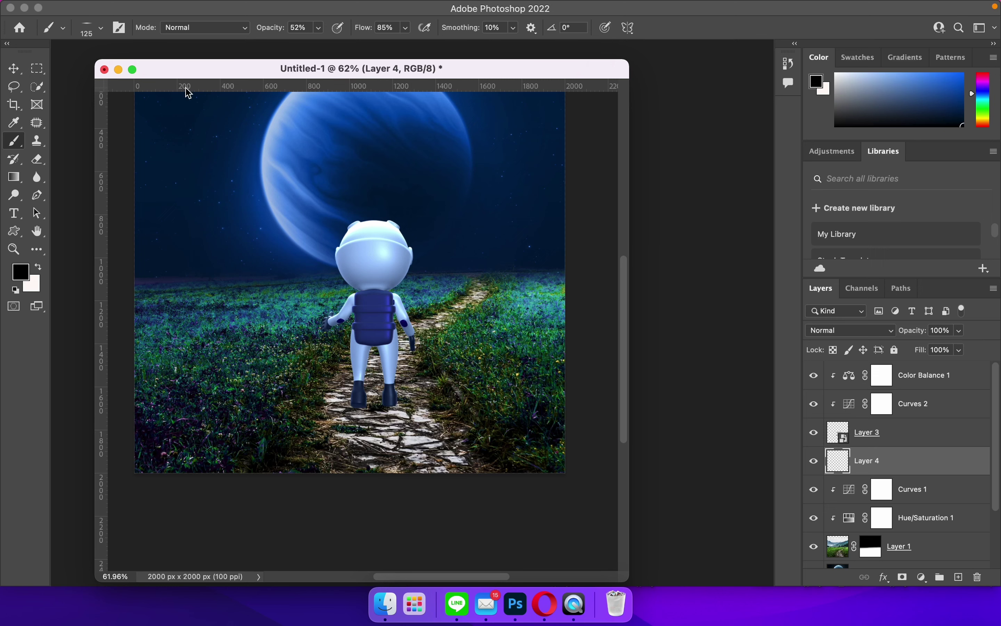
right_click(318, 170)
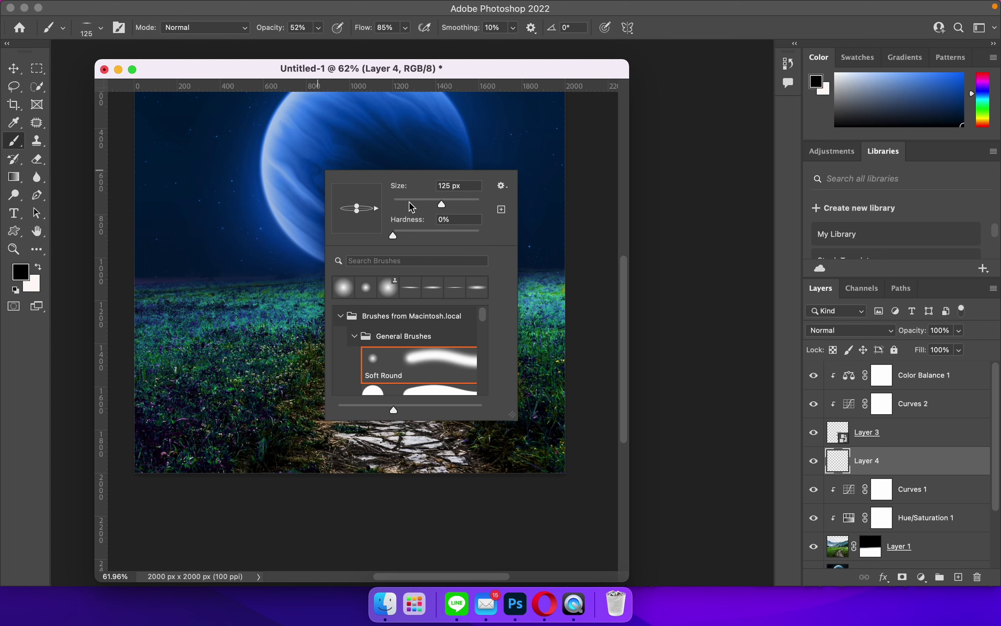
left_click(107, 33)
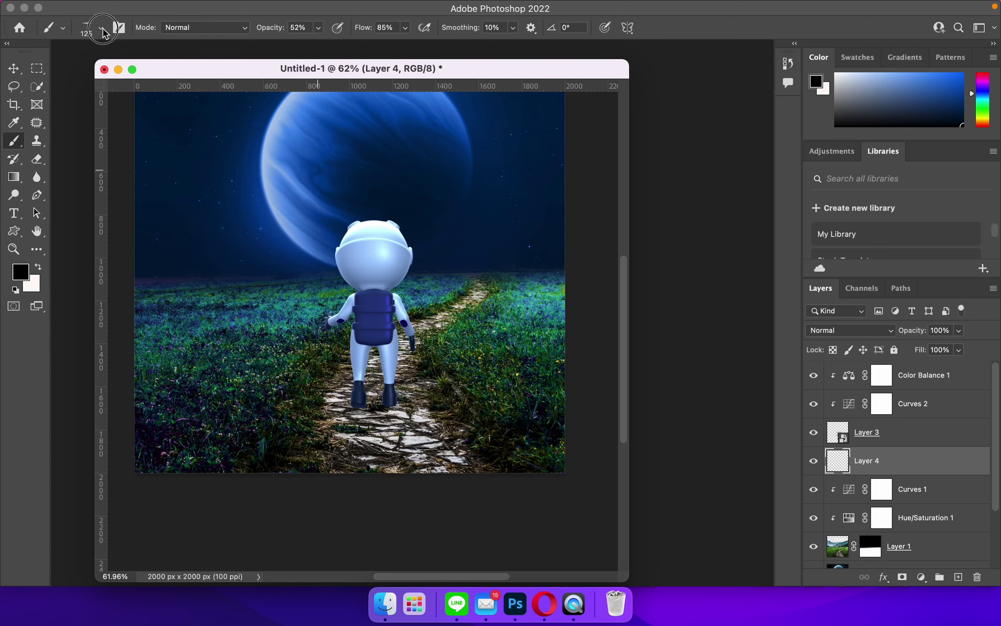
left_click(101, 29)
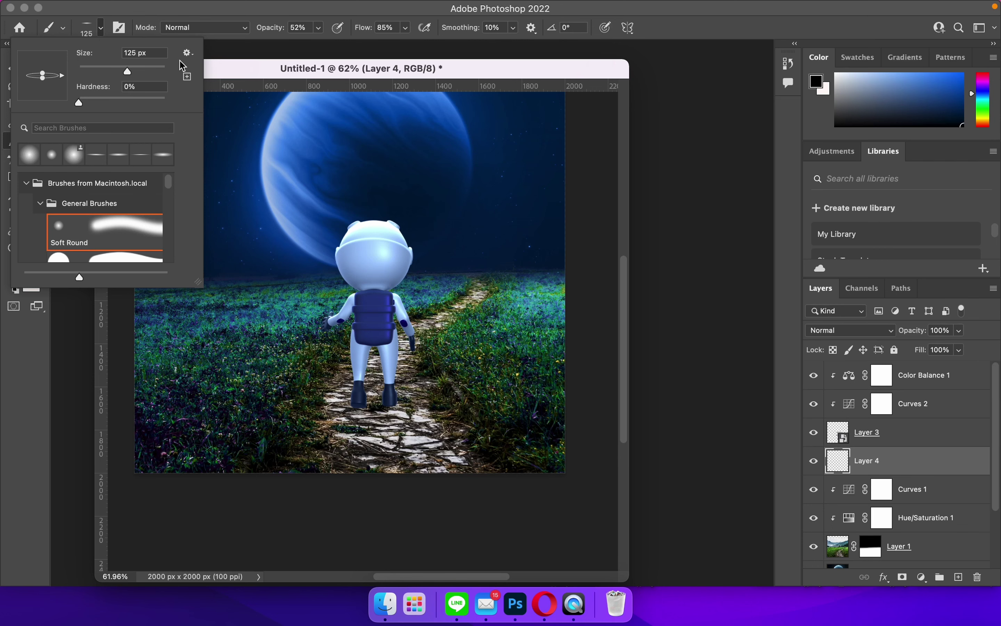
left_click(318, 71)
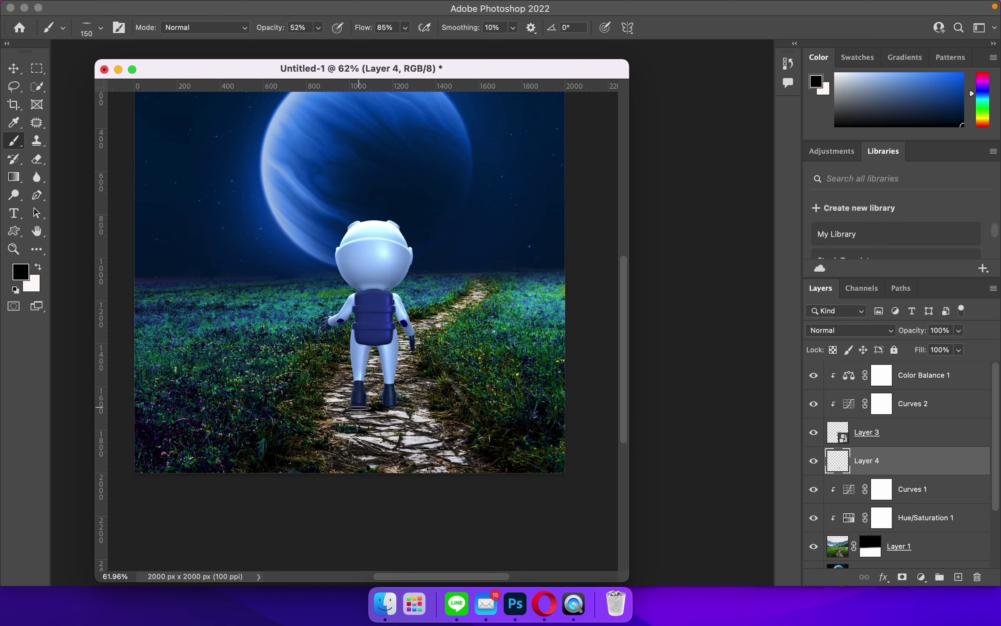
key("bracketright")
left_click(959, 577)
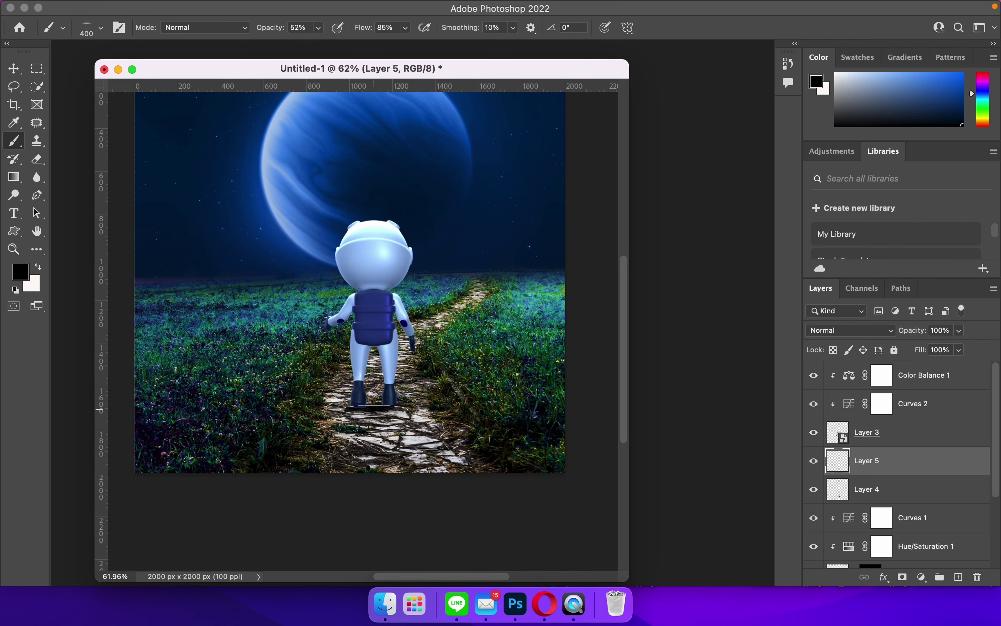
scroll(431, 347, "down", 1)
scroll(432, 347, "down", 1)
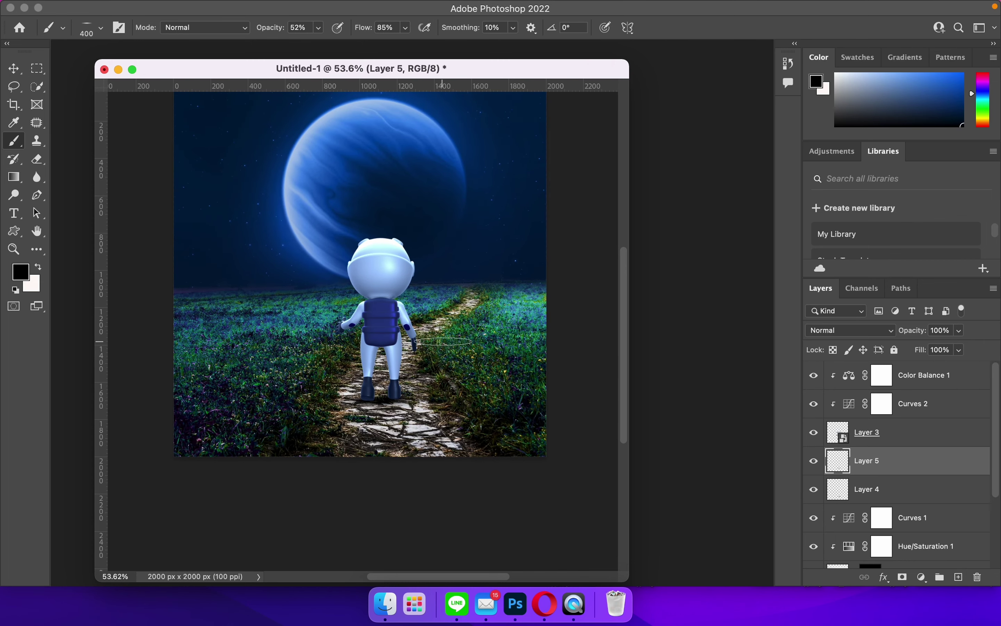
scroll(432, 347, "up", 2)
scroll(432, 347, "down", 1)
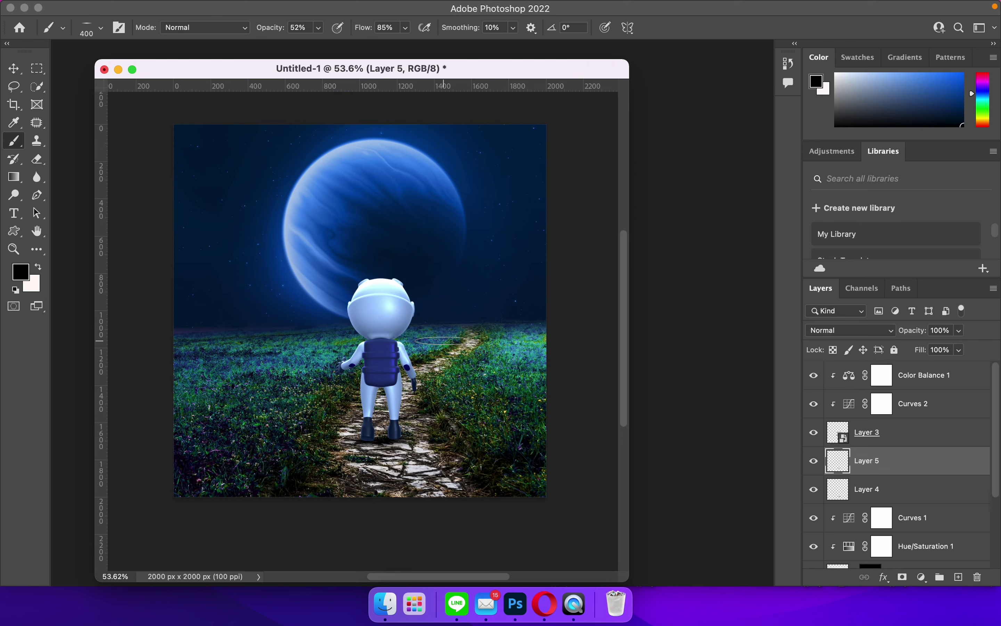
left_click(13, 68)
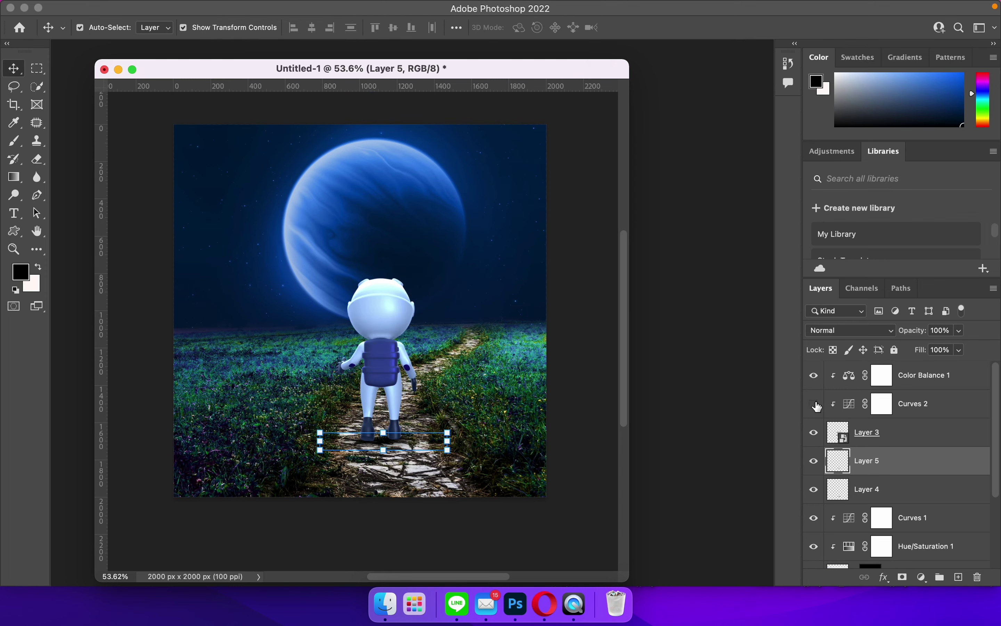
scroll(873, 436, "down", 4)
left_click(815, 469)
left_click(815, 441)
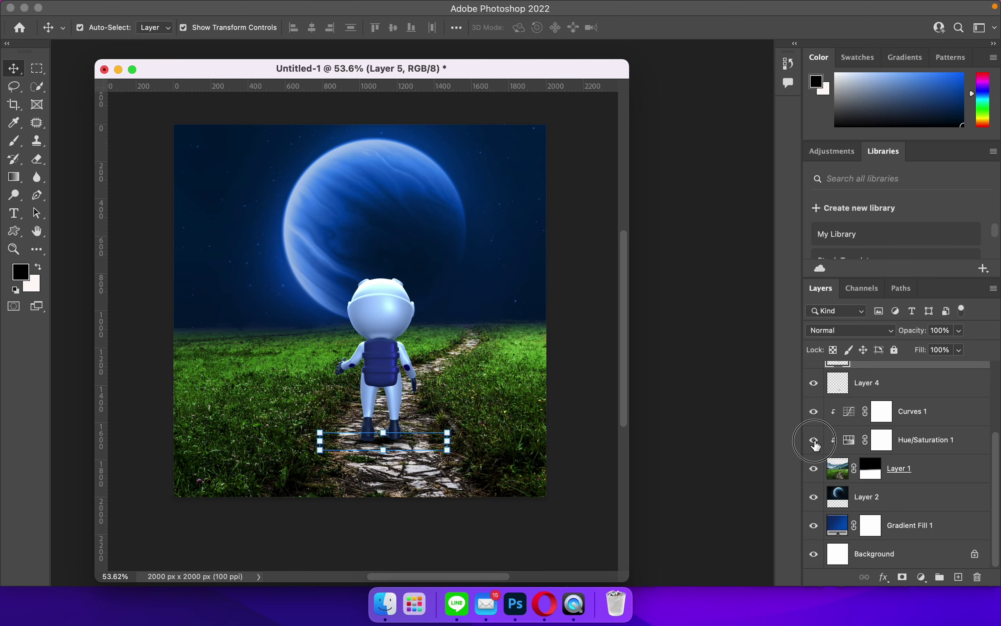
left_click(815, 413)
left_click(815, 413)
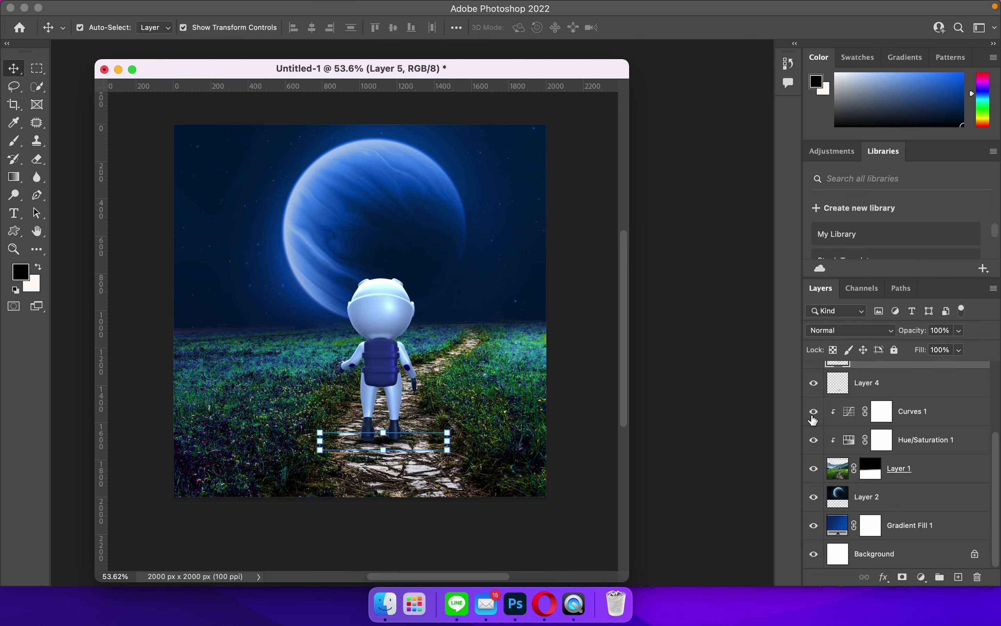
left_click(931, 426)
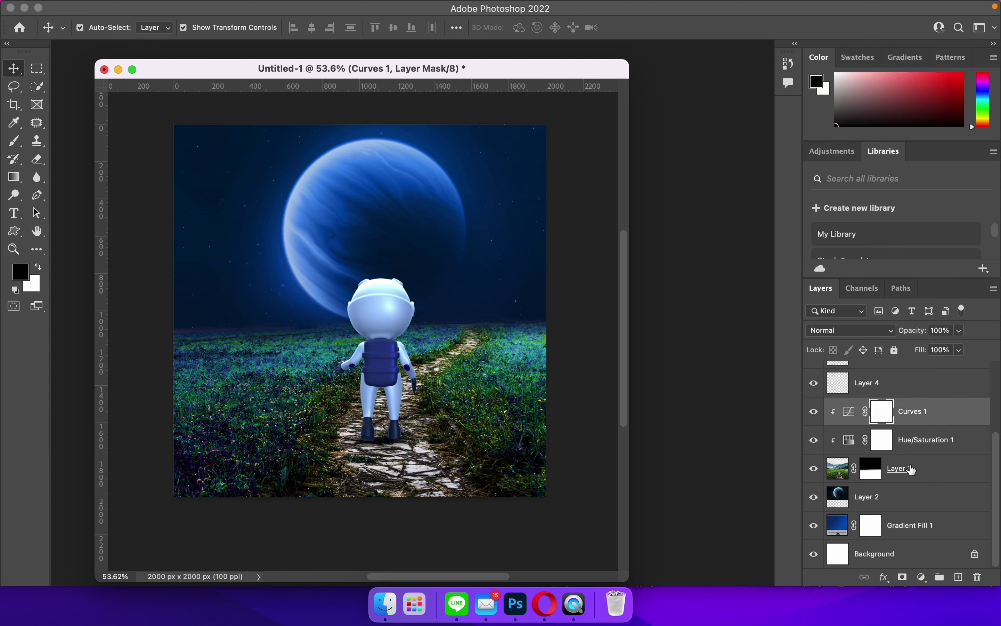
Step: Add a Brightness/Contrast 1 layer at Brightness -26 and Contrast 35
left_click(923, 577)
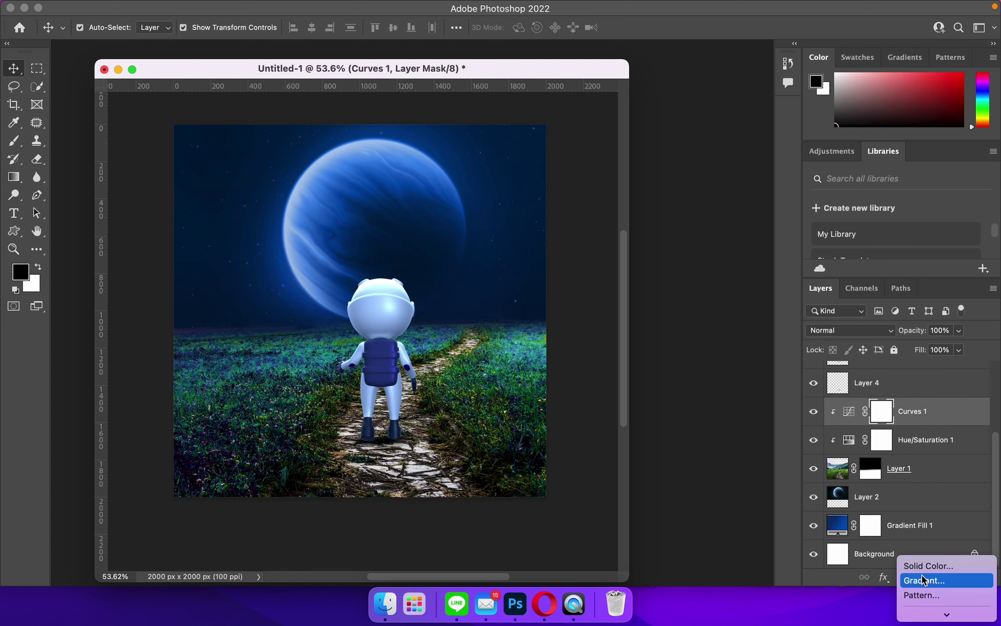
left_click(939, 412)
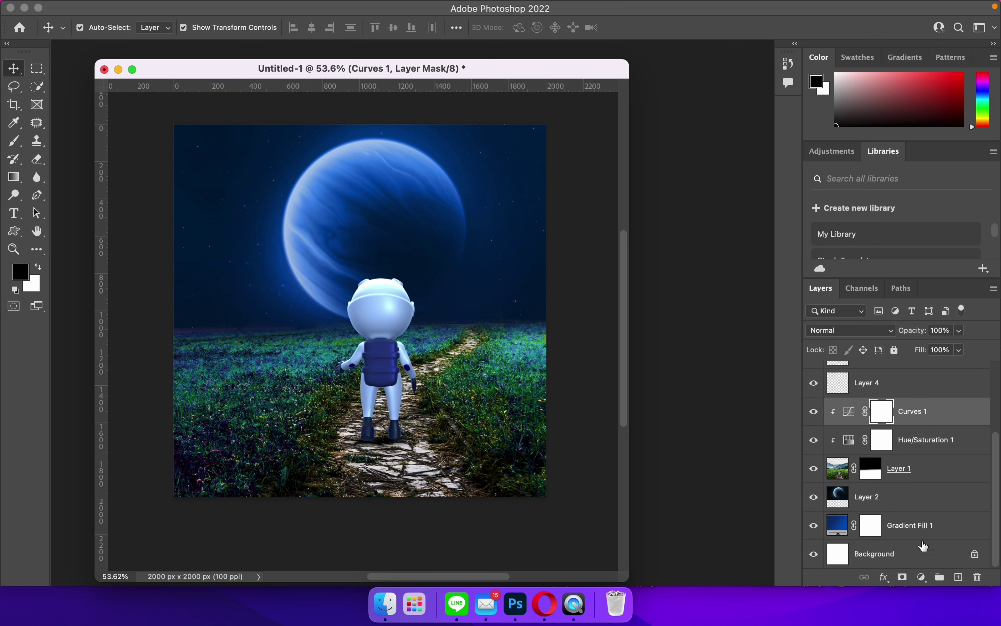
left_click(922, 578)
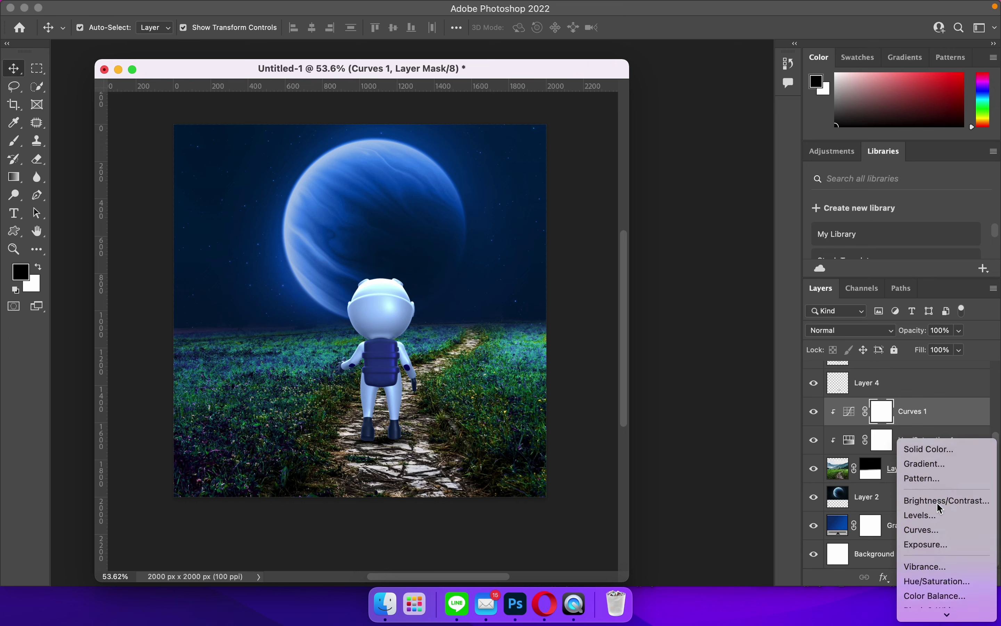
left_click(940, 501)
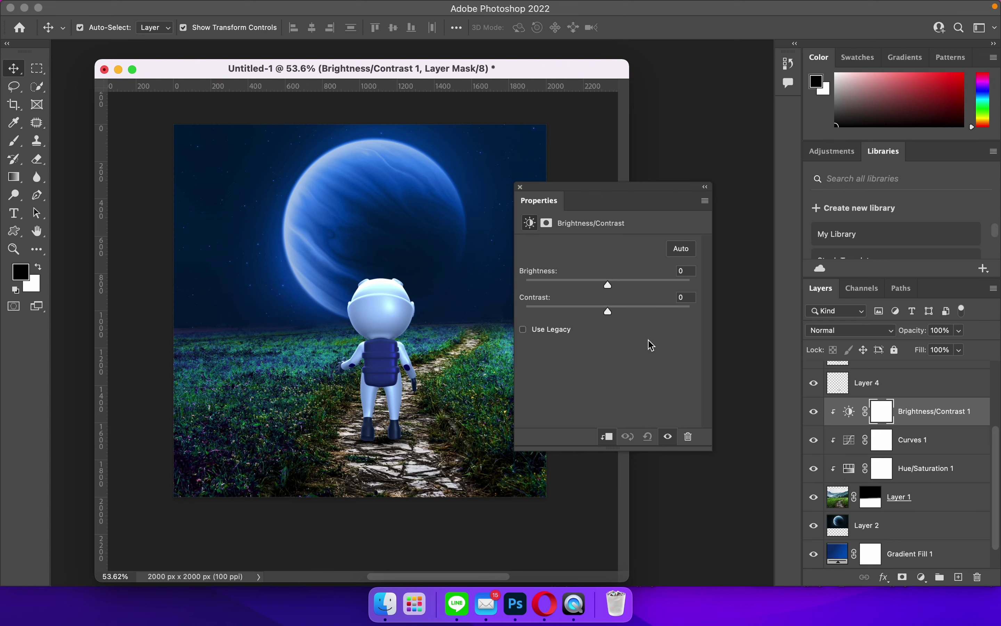
left_click(578, 284)
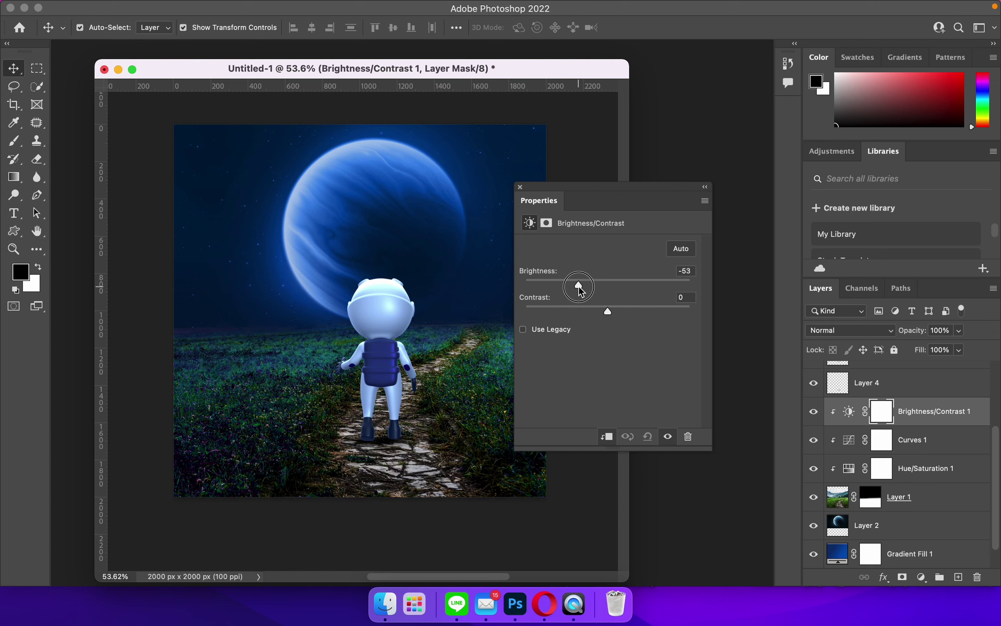
left_click_drag(625, 318, 637, 314)
left_click_drag(579, 285, 595, 284)
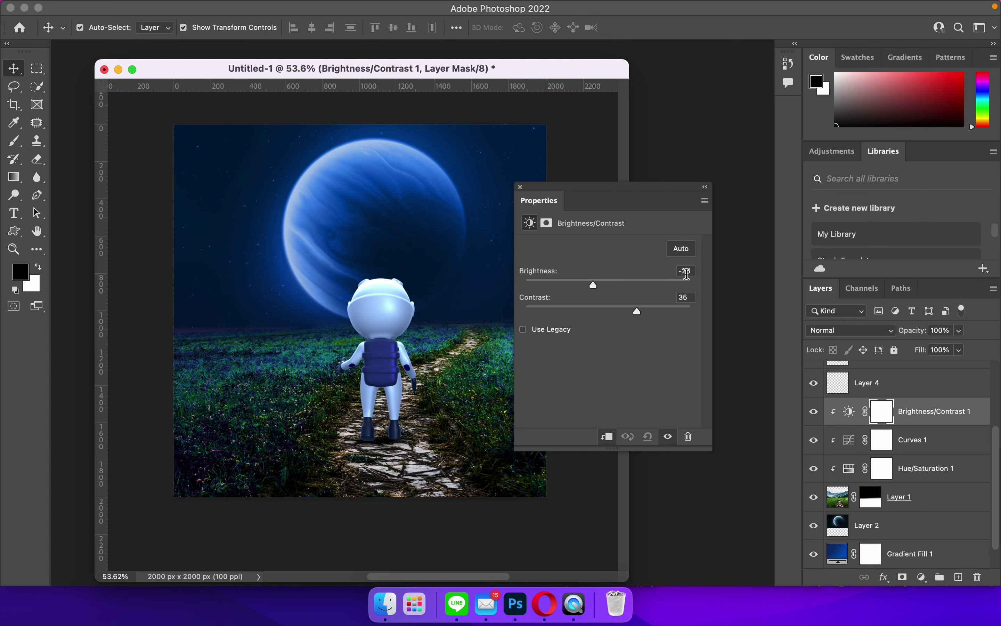
Step: Close the adjustment properties and select the Color Balance 1 layer
left_click(520, 187)
scroll(431, 278, "down", 2)
scroll(478, 328, "down", 1)
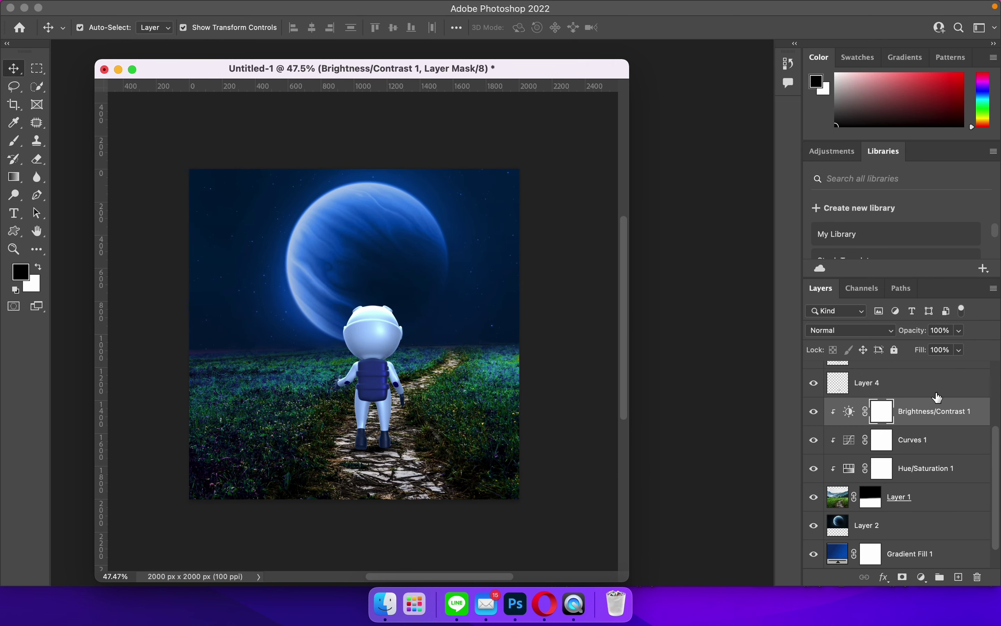
scroll(931, 400, "up", 2)
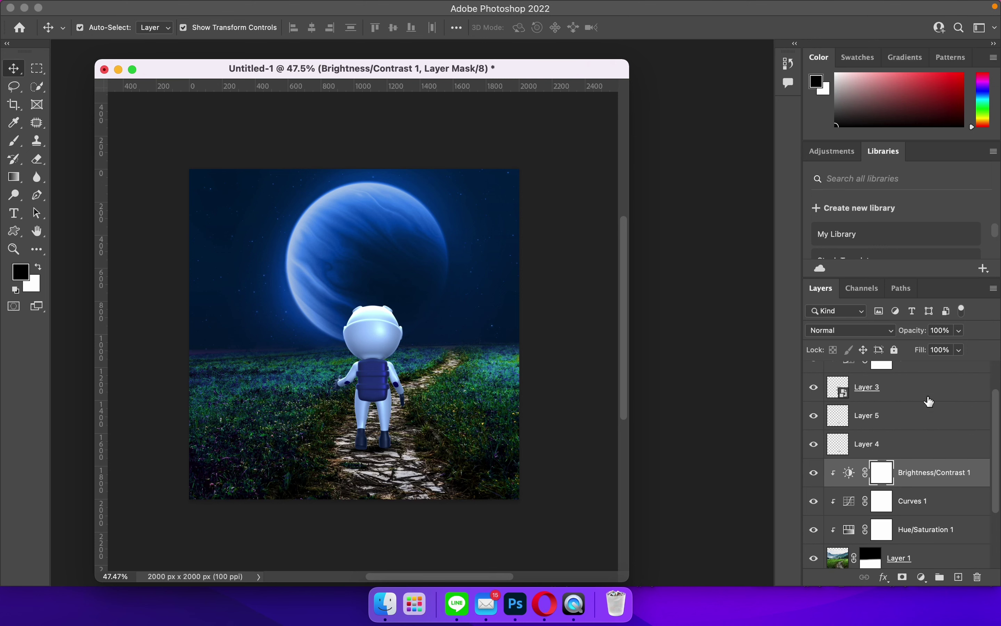
scroll(931, 400, "up", 2)
left_click(934, 383)
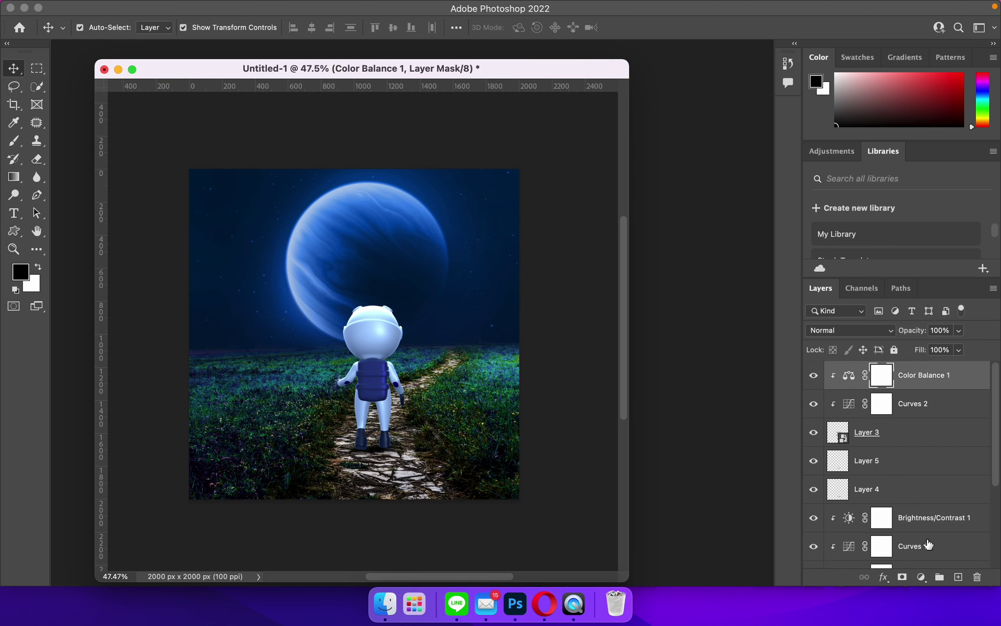
Step: Add Brightness/Contrast 2 above all layers at Brightness -16, Contrast 29
left_click(930, 581)
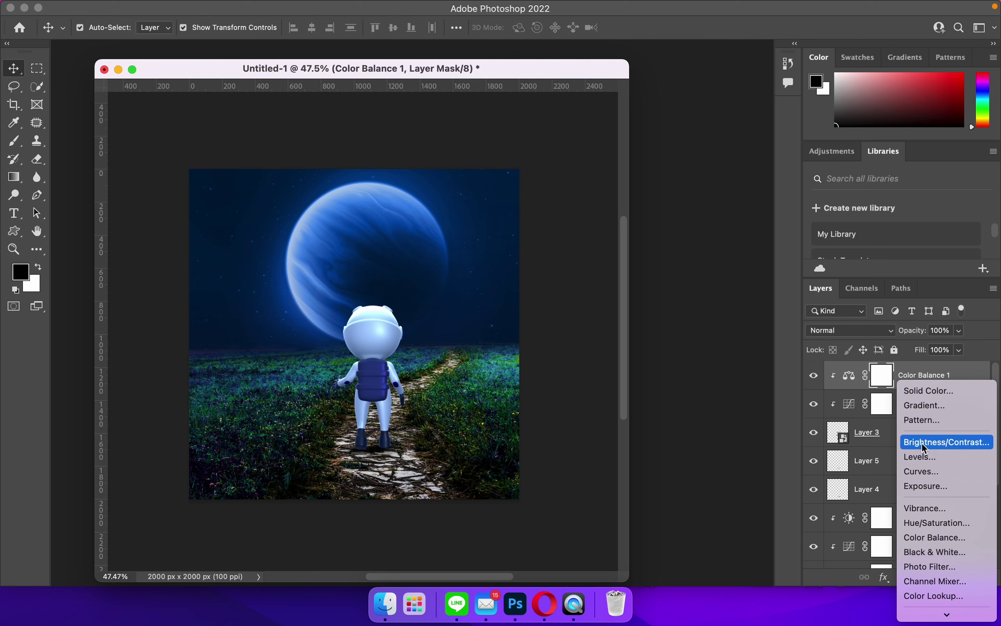
left_click(926, 443)
mouse_move(608, 285)
left_mouse_down()
mouse_move(583, 284)
mouse_move(642, 312)
mouse_move(600, 285)
left_mouse_up()
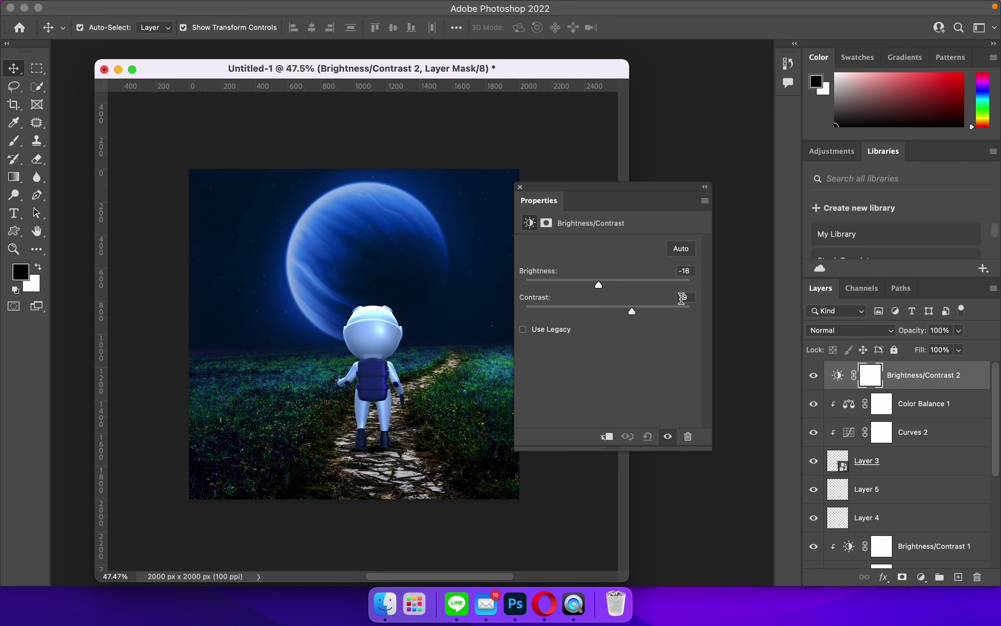
left_click(839, 375)
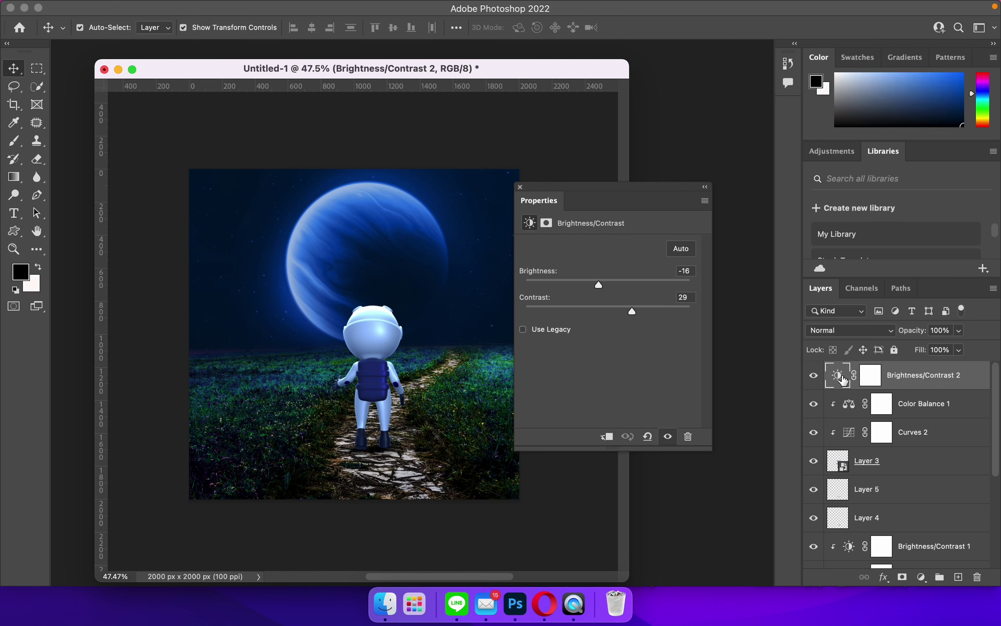
left_click(815, 375)
left_click(522, 187)
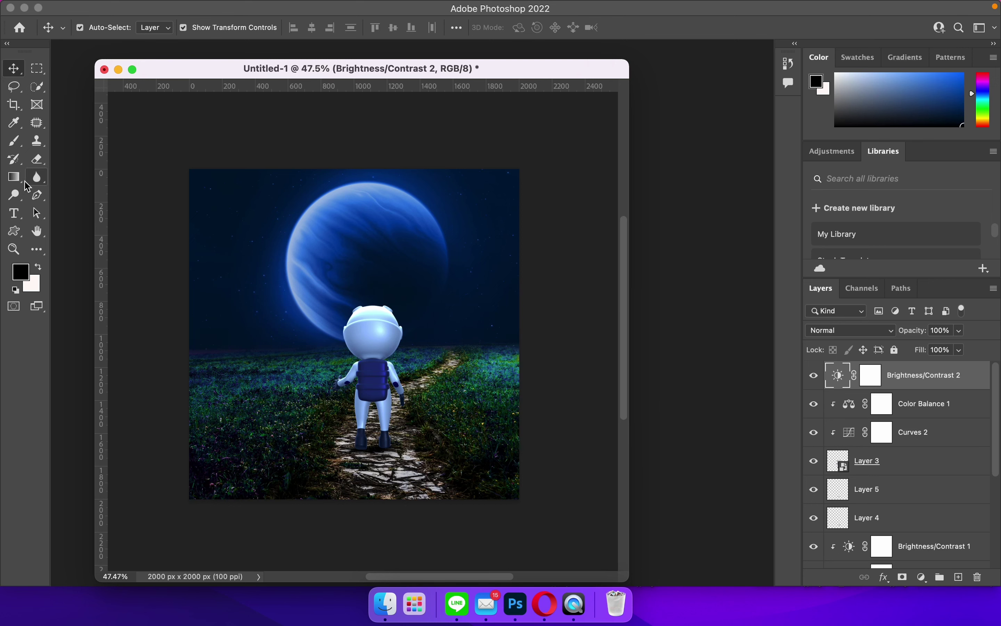
Step: Choose the Gradient tool in Radial mode
left_click(15, 179)
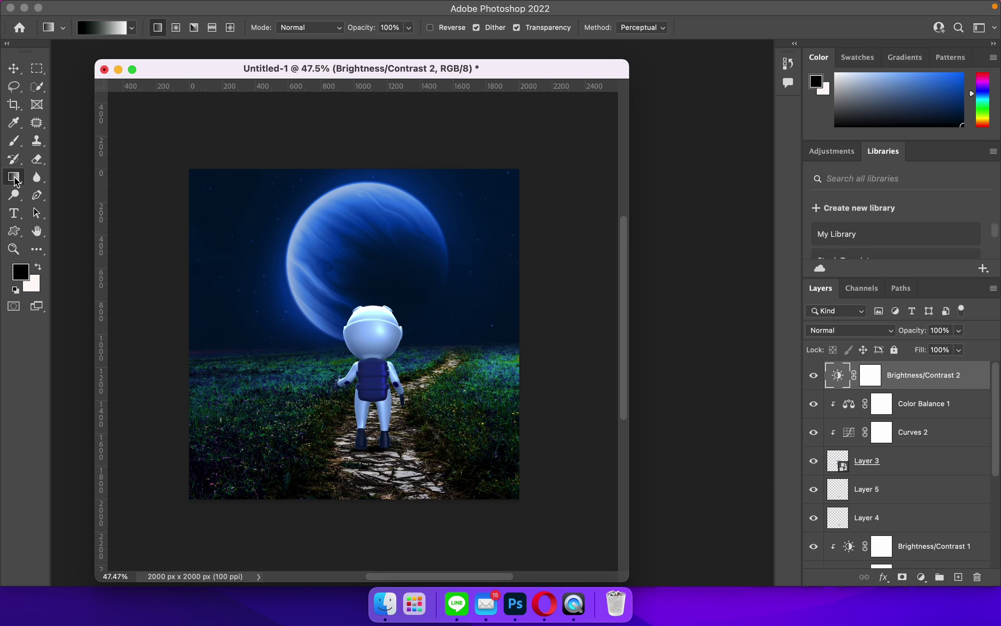
right_click(13, 179)
left_click(14, 180)
left_click(179, 30)
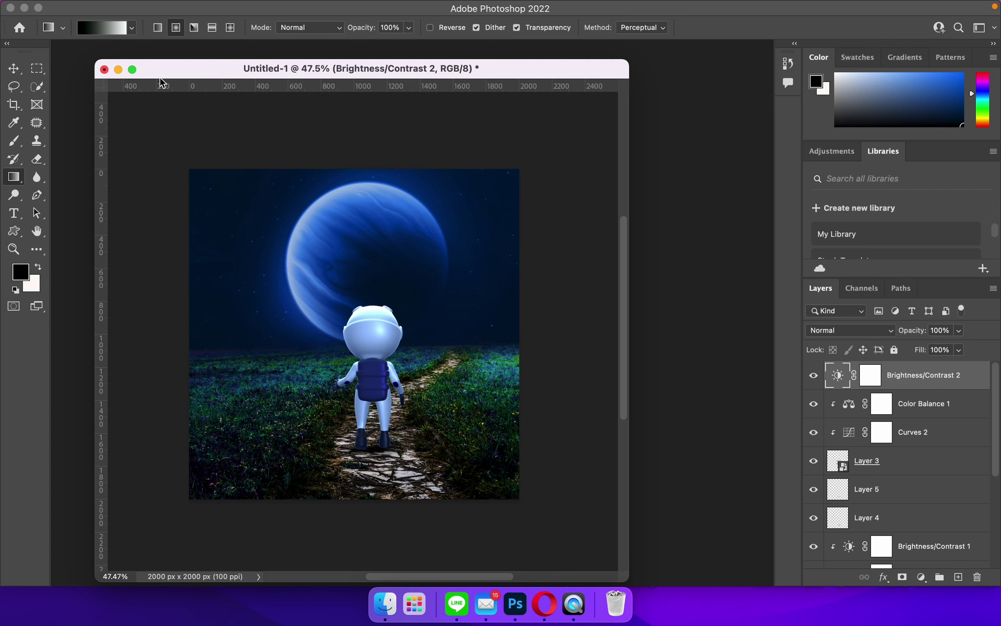
left_click(181, 33)
Step: Drag a radial gradient from the planet into the Brightness/Contrast 2 mask
left_click(872, 378)
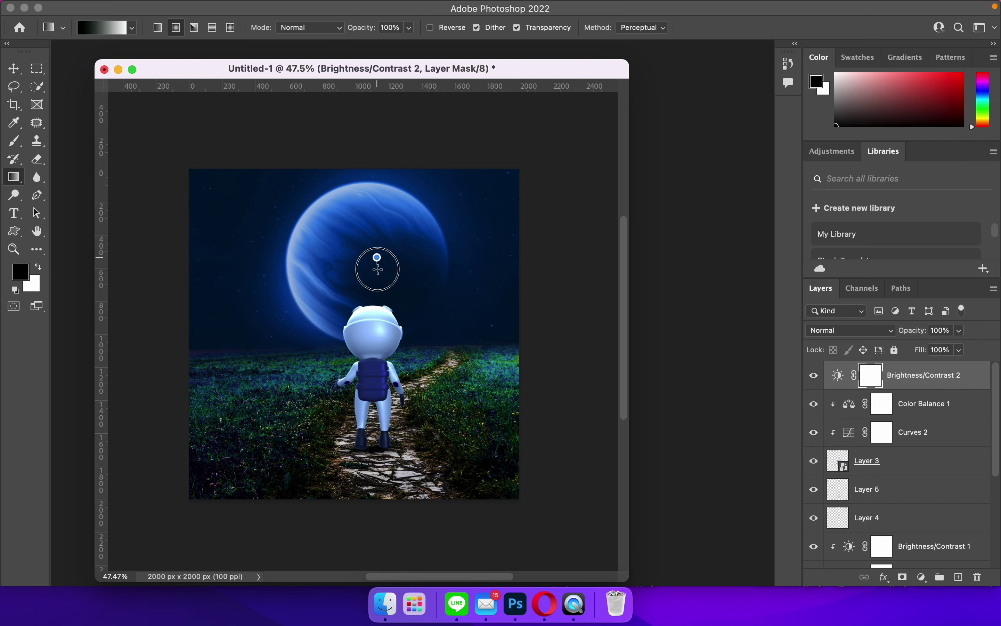
mouse_move(374, 349)
left_mouse_down()
mouse_move(380, 248)
mouse_move(364, 412)
left_mouse_up()
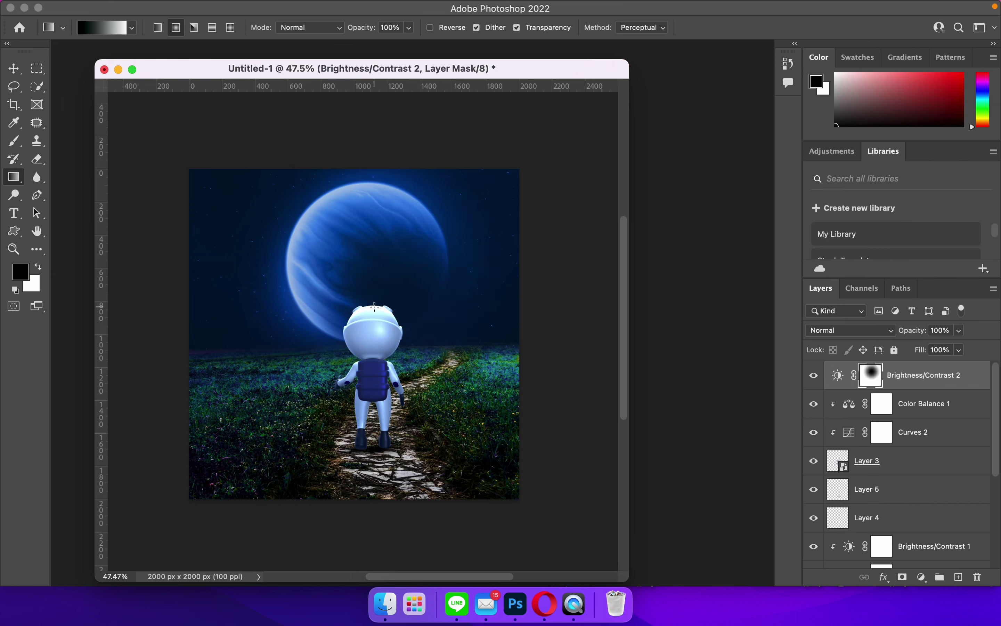
left_click_drag(362, 240, 342, 423)
left_click_drag(376, 272, 357, 380)
left_click(815, 376)
Step: Toggle Curves 1 and Brightness/Contrast 1 to compare their effect, leaving both on
scroll(873, 447, "down", 5)
left_click(815, 439)
left_click(815, 412)
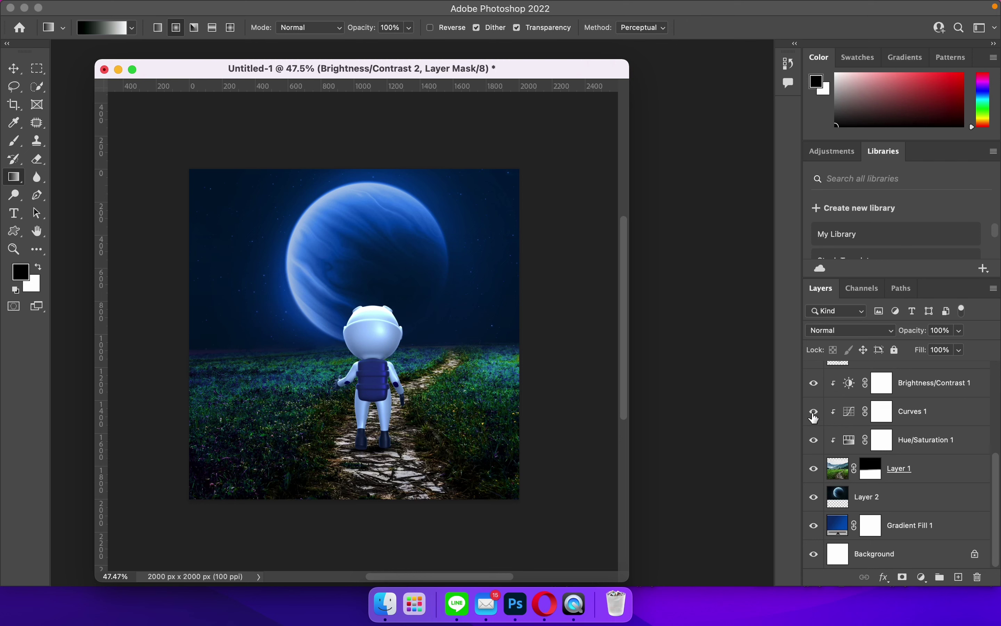
left_click(815, 414)
left_click(817, 384)
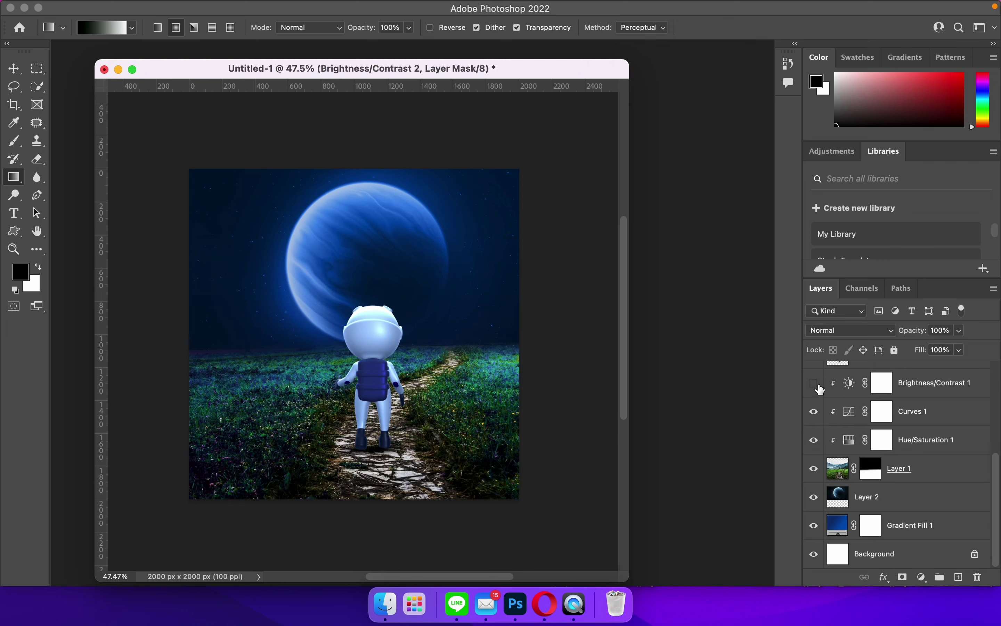
left_click(817, 384)
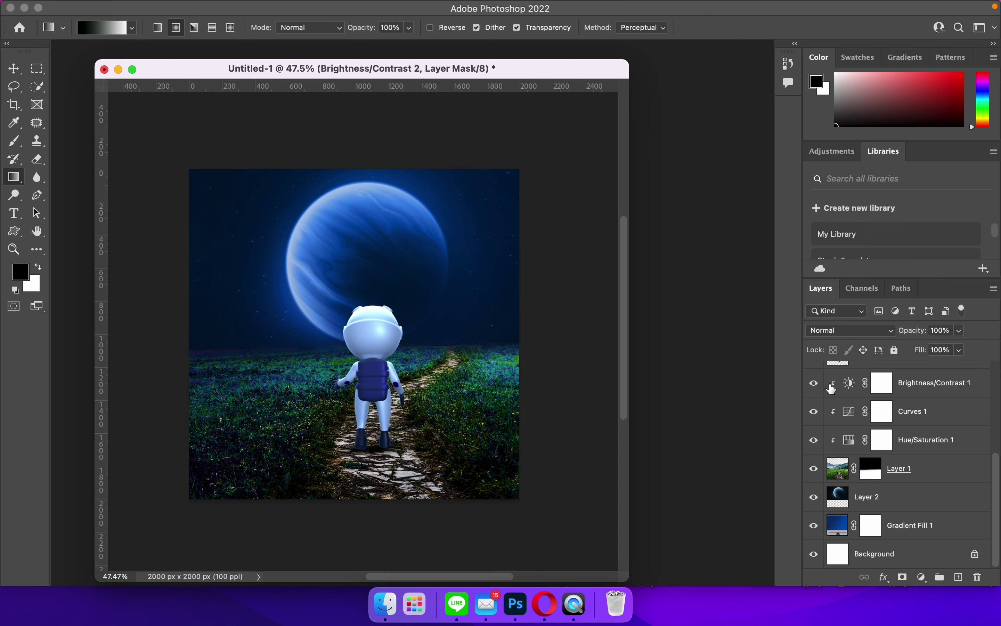
left_click(817, 384)
left_click(817, 384)
scroll(476, 391, "up", 1)
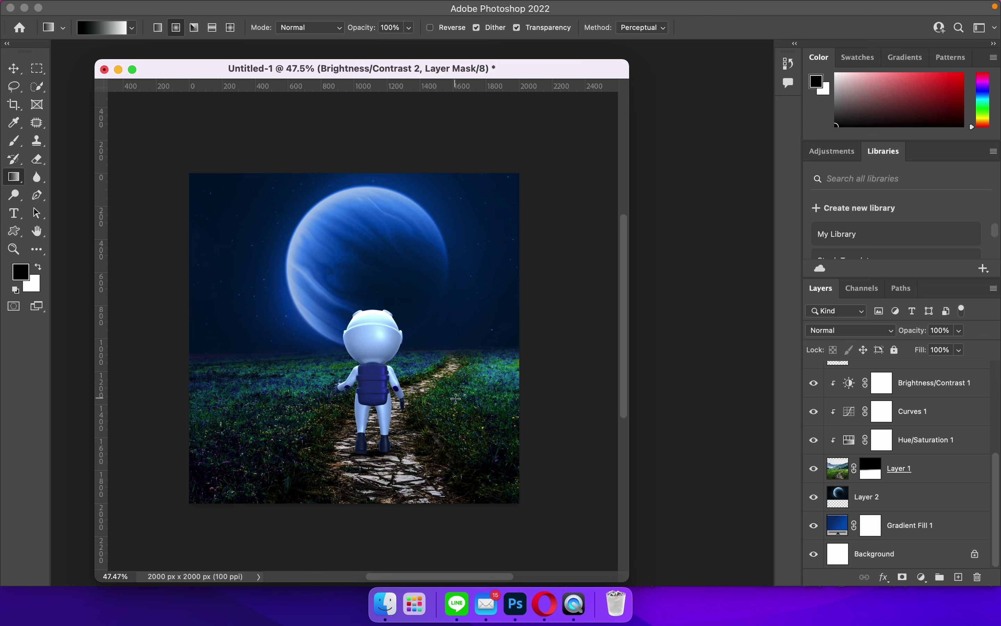
scroll(480, 386, "up", 1)
scroll(480, 386, "down", 3)
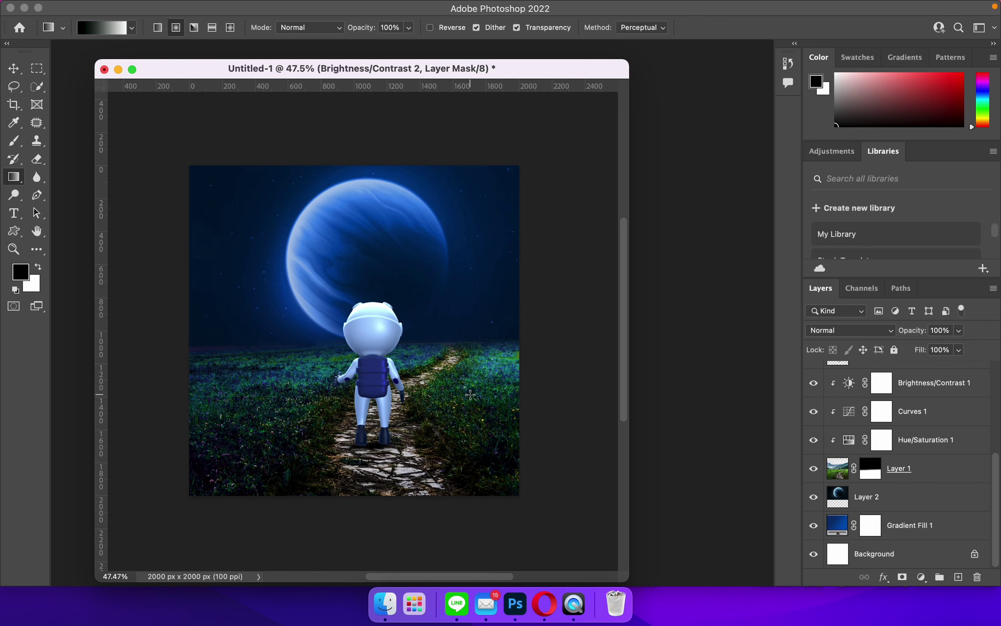
scroll(479, 386, "left", 1)
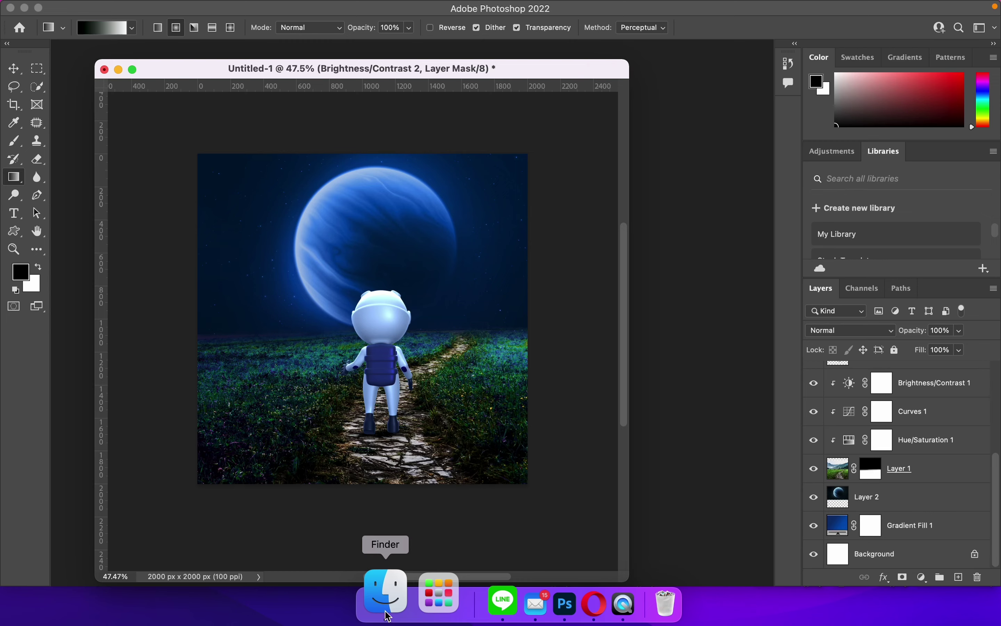
Step: Open butterfly_swarm_01.png from Finder in Photoshop as a floating window
left_click(388, 616)
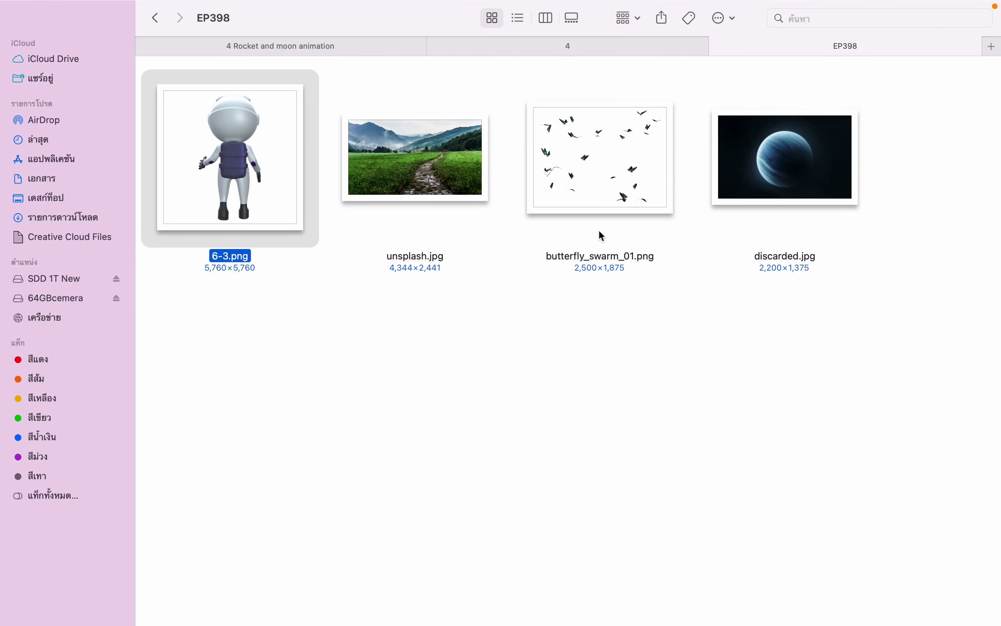
left_click(618, 172)
left_click_drag(624, 231, 581, 598)
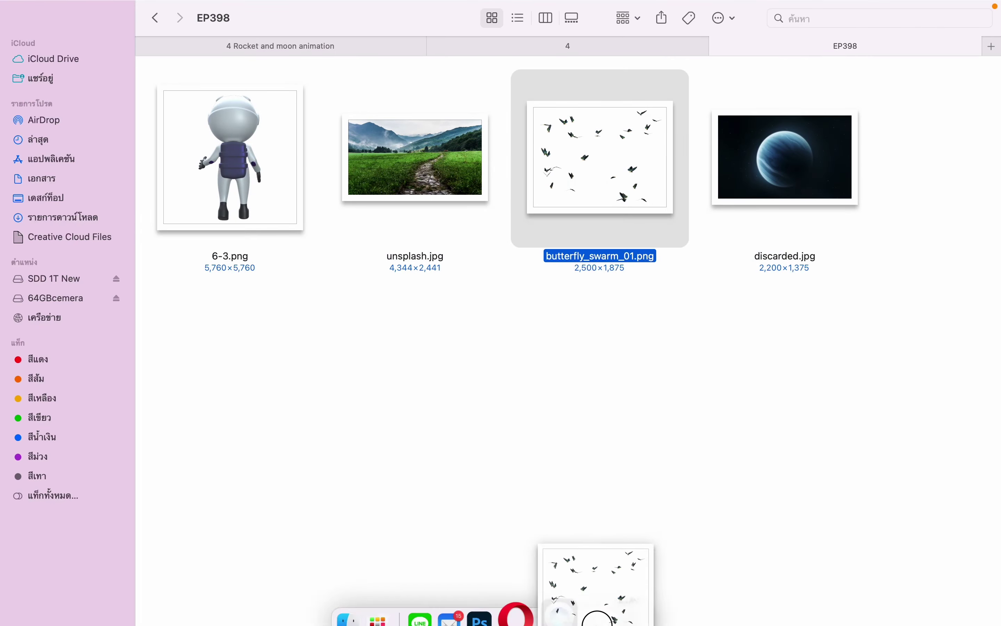
left_click_drag(581, 598, 513, 596)
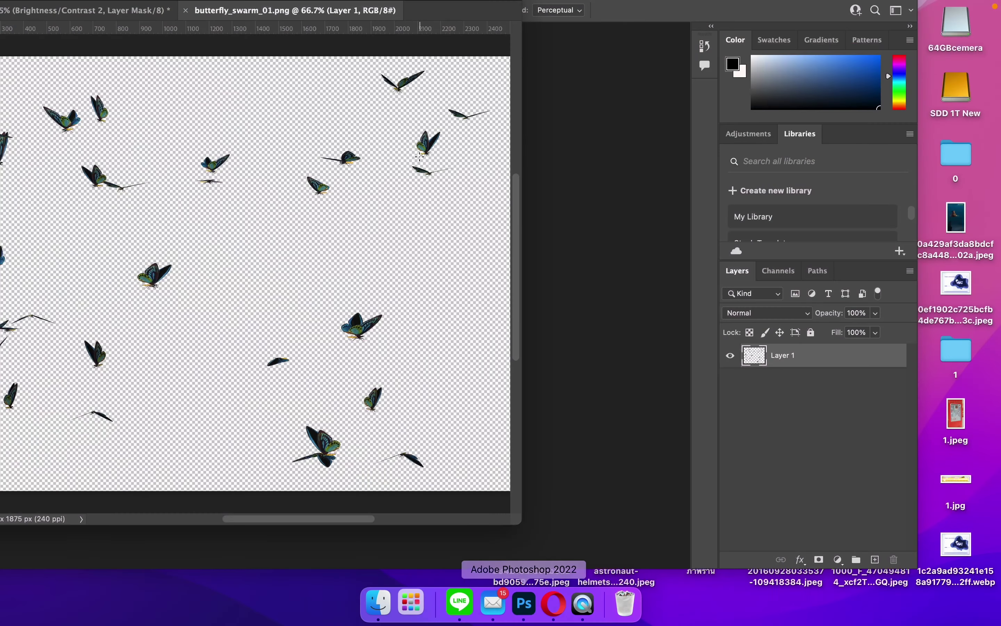
left_click_drag(322, 19, 389, 167)
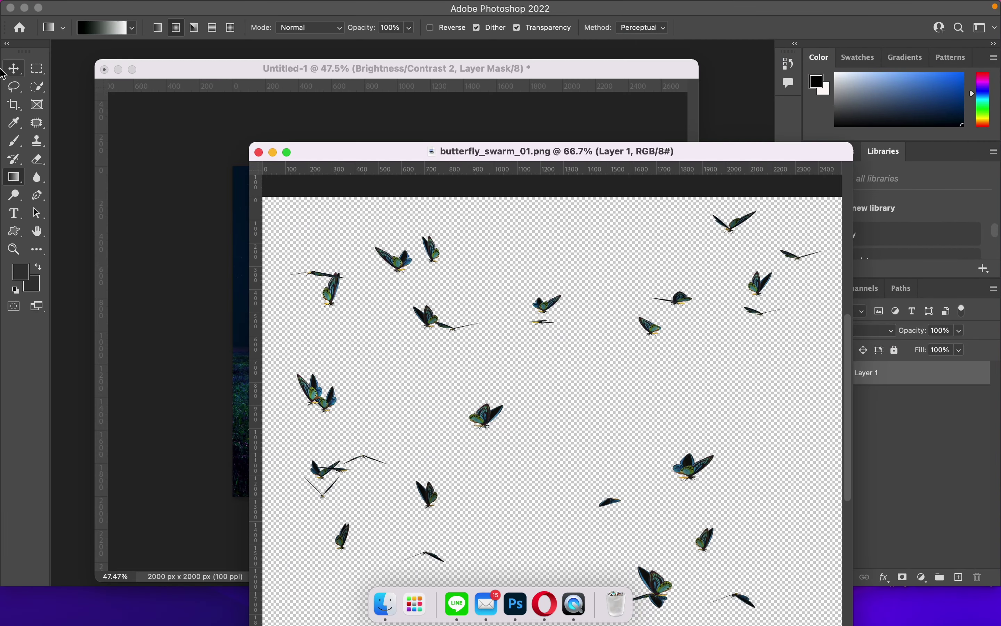
Step: Copy the butterfly swarm into the composite and scale it to 48.96% around the astronaut
left_click_drag(374, 267, 232, 211)
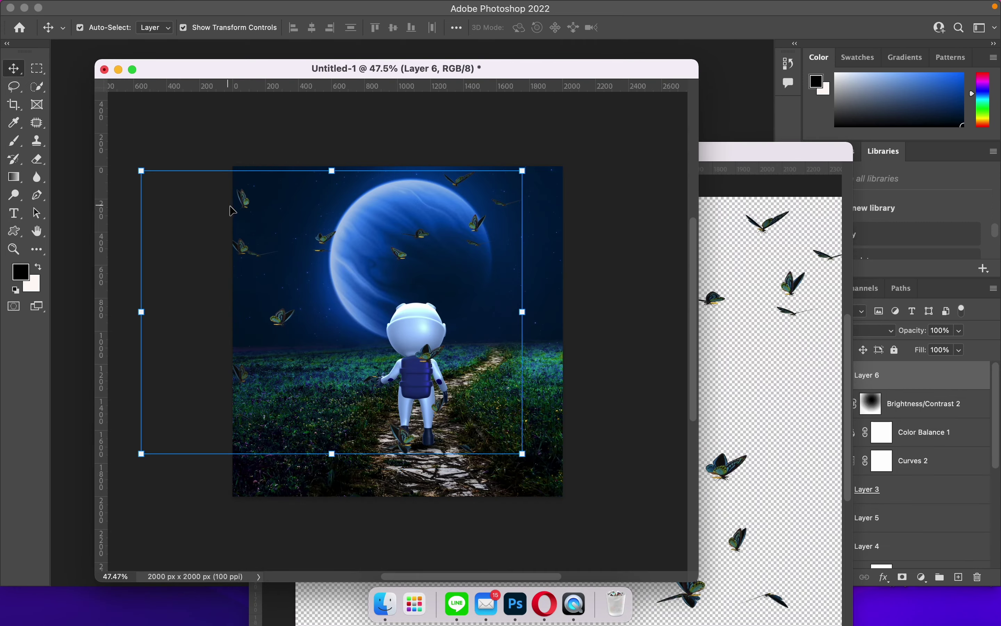
left_click_drag(523, 170, 547, 251)
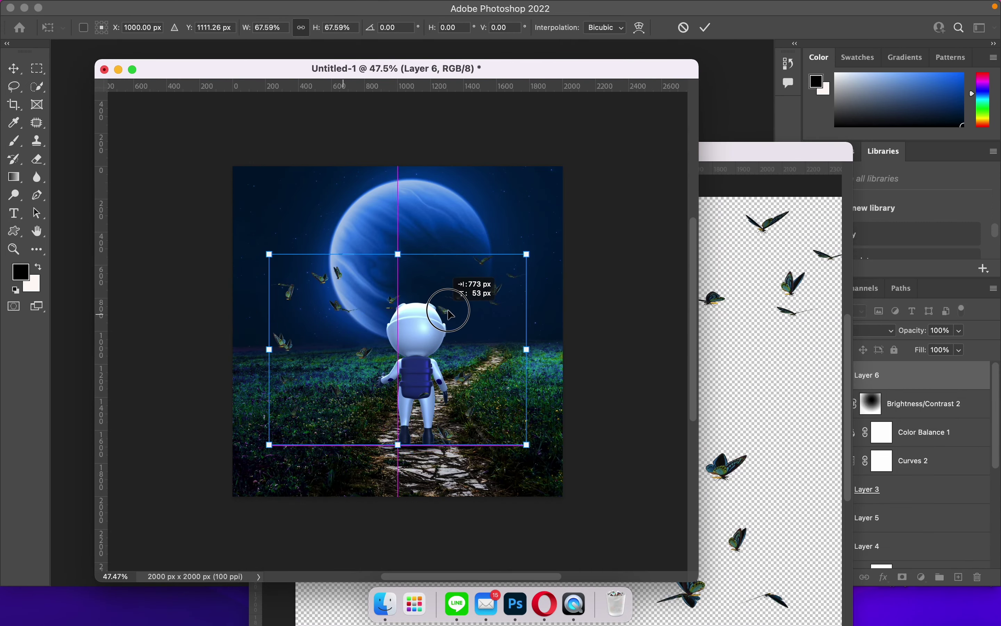
left_click_drag(446, 252, 470, 293)
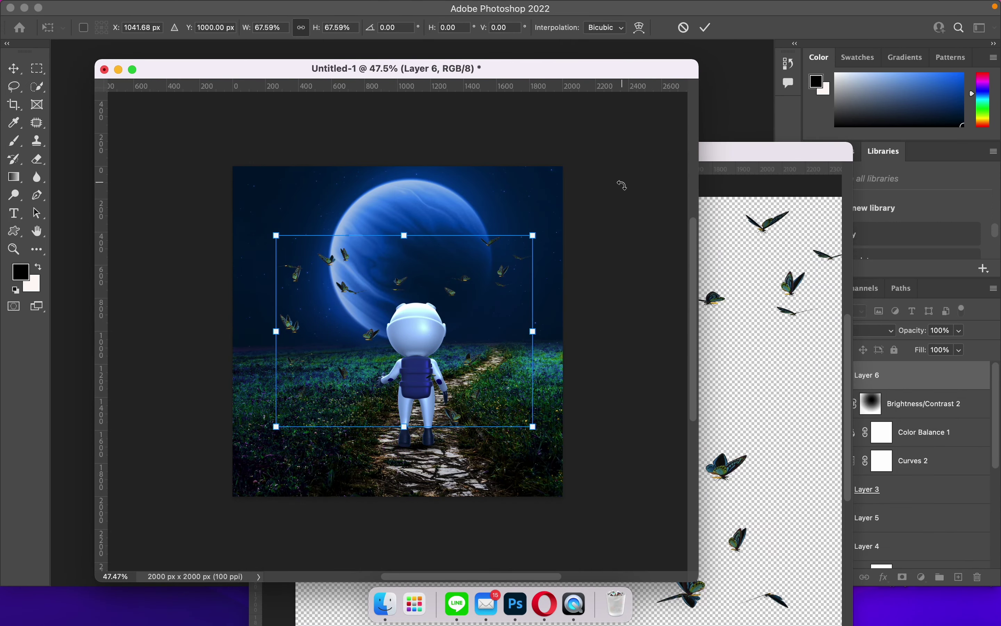
left_click_drag(533, 236, 511, 262)
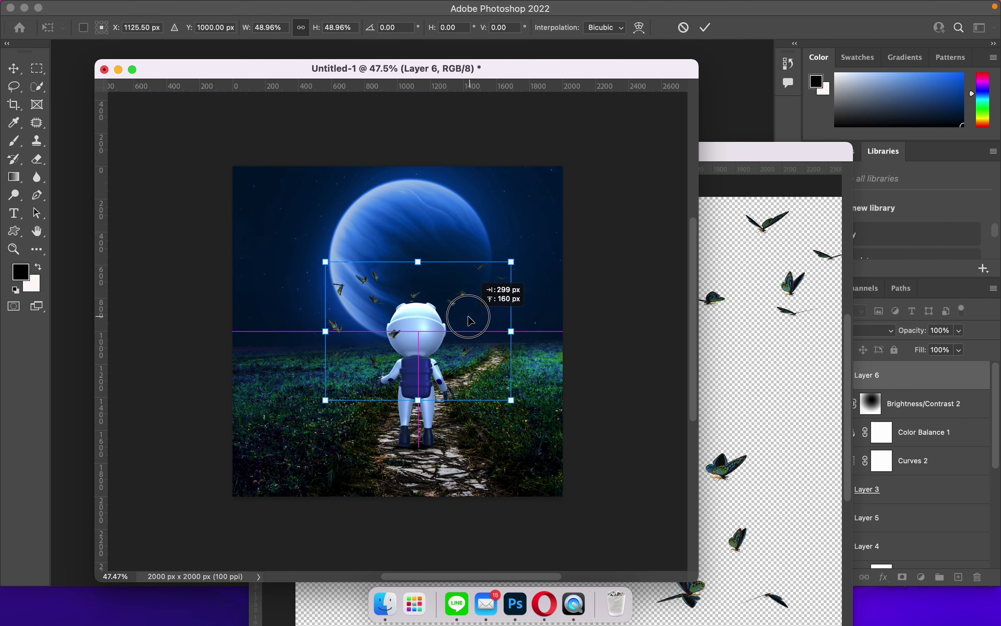
left_click(704, 25)
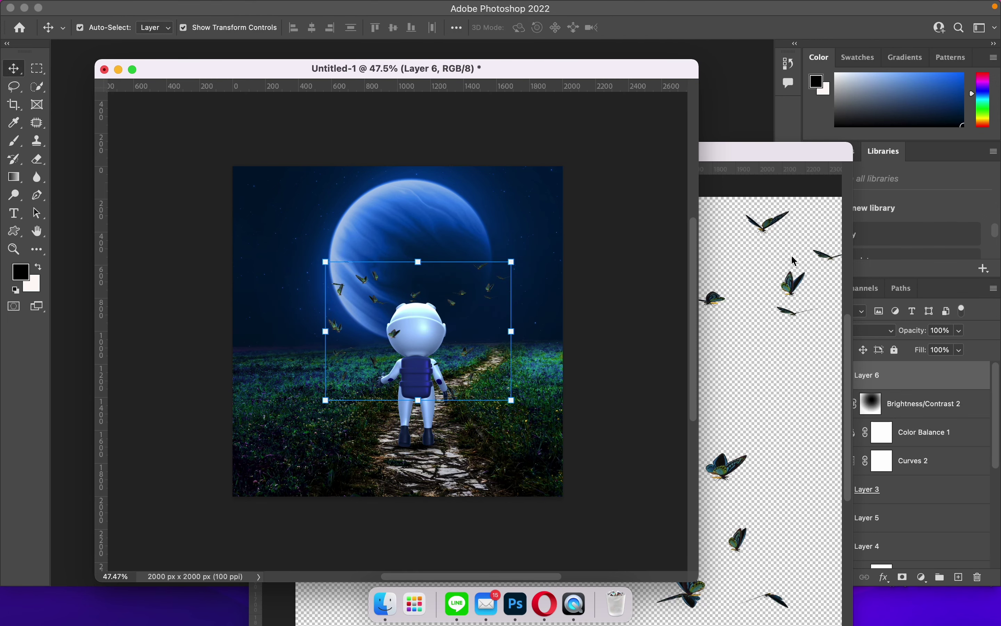
Step: Close butterfly_swarm_01.png and return to the composite
left_click(795, 260)
left_click(259, 153)
scroll(340, 197, "up", 3)
scroll(324, 262, "down", 2)
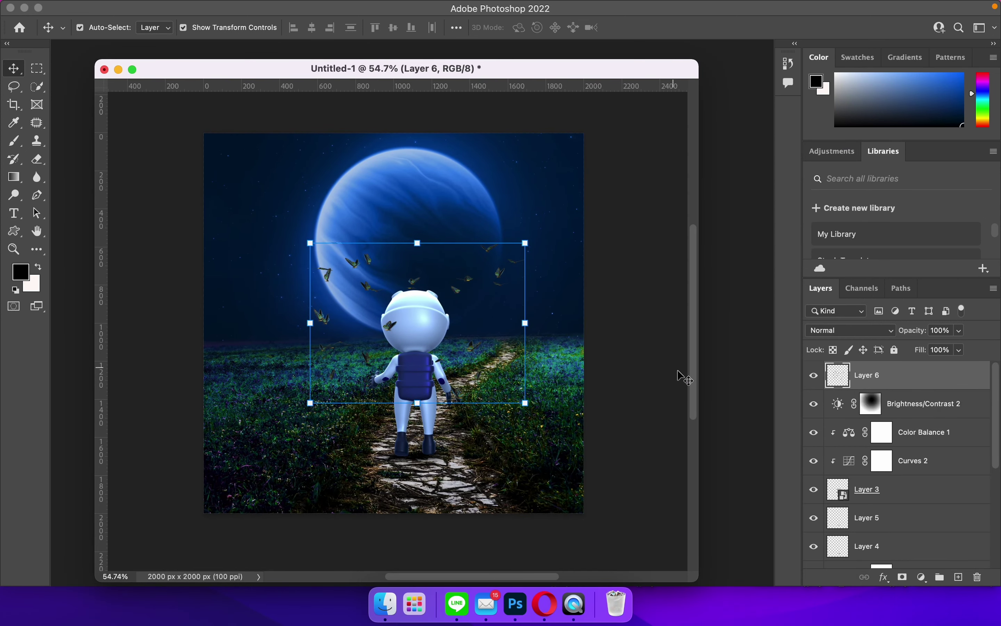
left_click(922, 578)
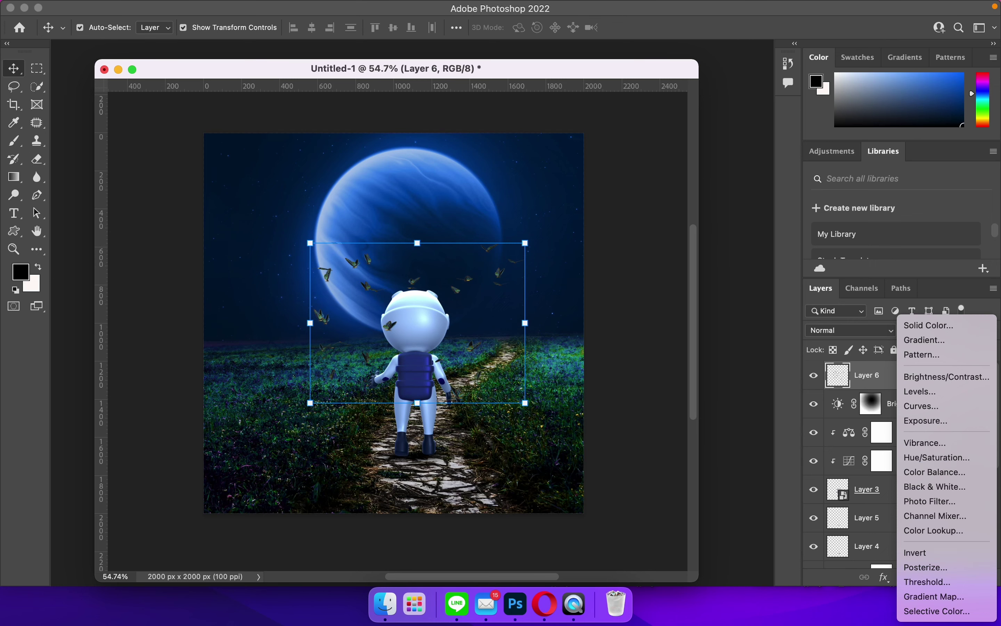
Step: Add a Hue/Saturation layer clipped to Layer 6 at Hue +19, Saturation +50, Lightness +18
left_click(937, 457)
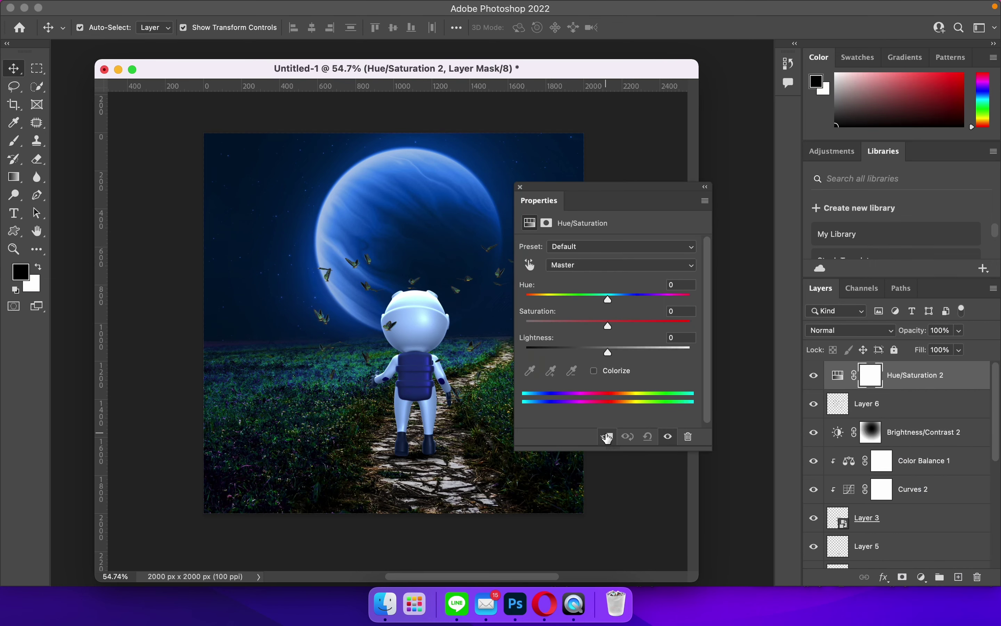
left_click(607, 437)
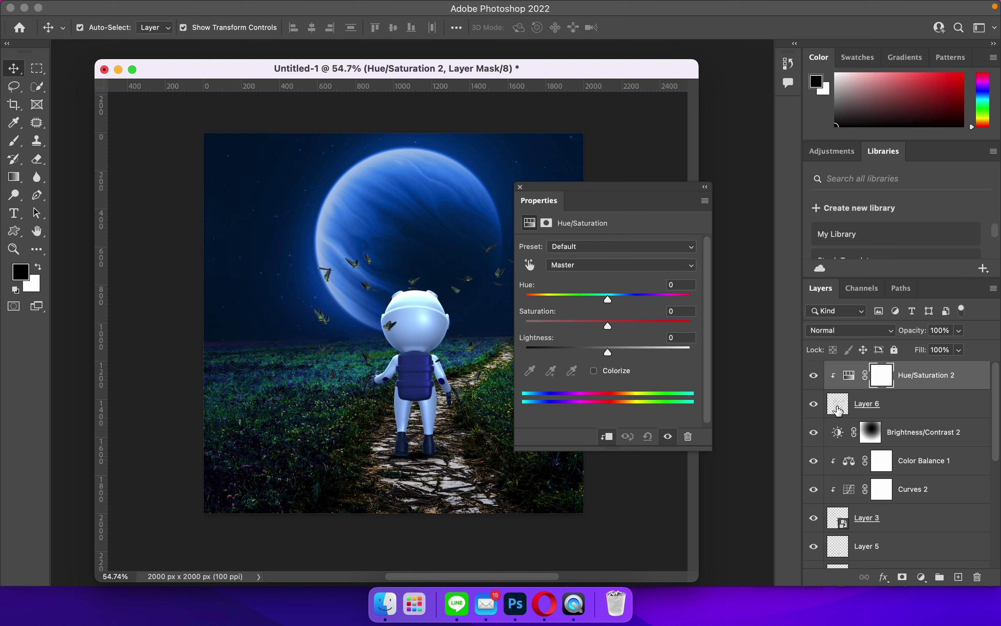
mouse_move(610, 301)
left_mouse_down()
mouse_move(551, 296)
mouse_move(588, 298)
mouse_move(650, 325)
left_mouse_up()
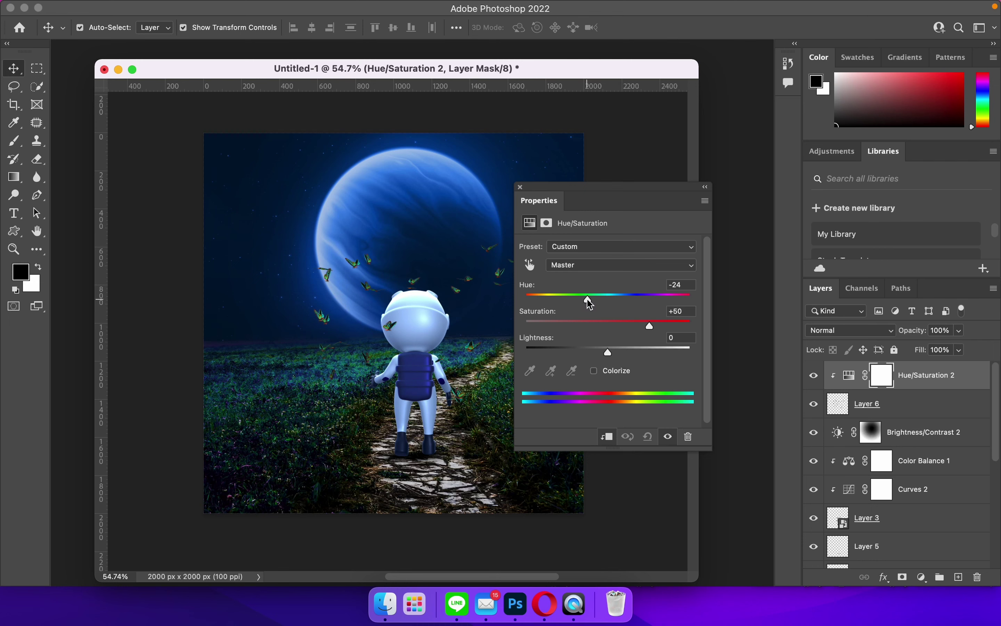
mouse_move(588, 299)
left_mouse_down()
mouse_move(544, 296)
mouse_move(601, 286)
left_mouse_up()
left_click_drag(608, 352, 623, 350)
left_click_drag(599, 299, 625, 300)
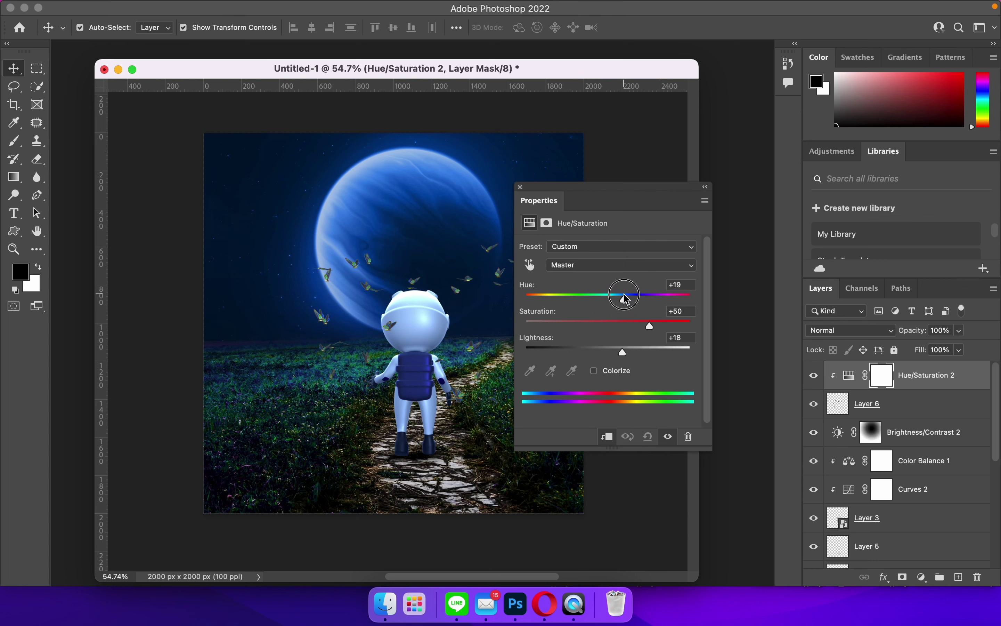
left_click(815, 376)
left_click(815, 375)
left_click(521, 187)
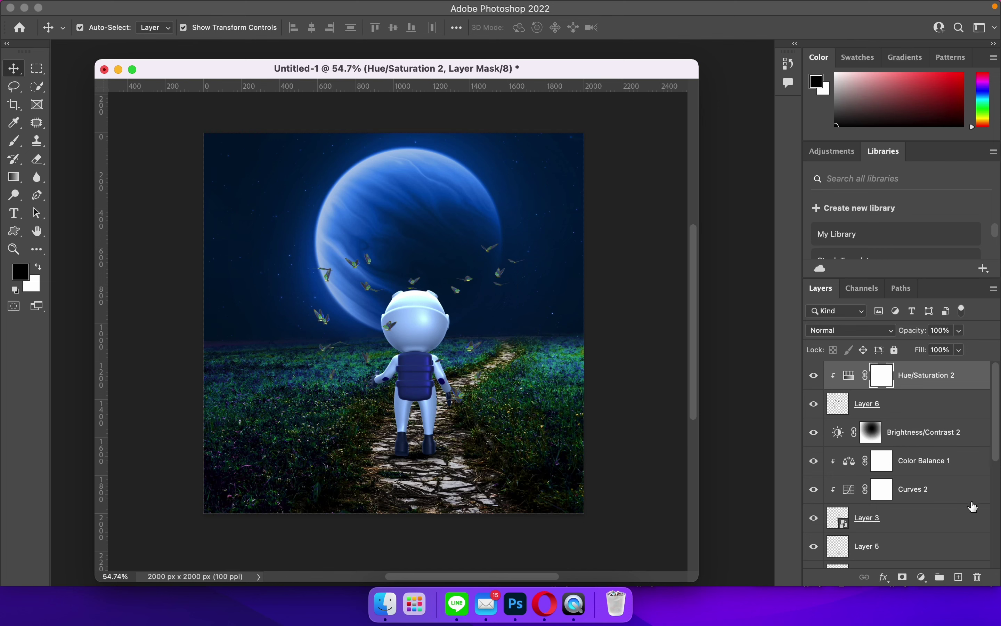
left_click(923, 578)
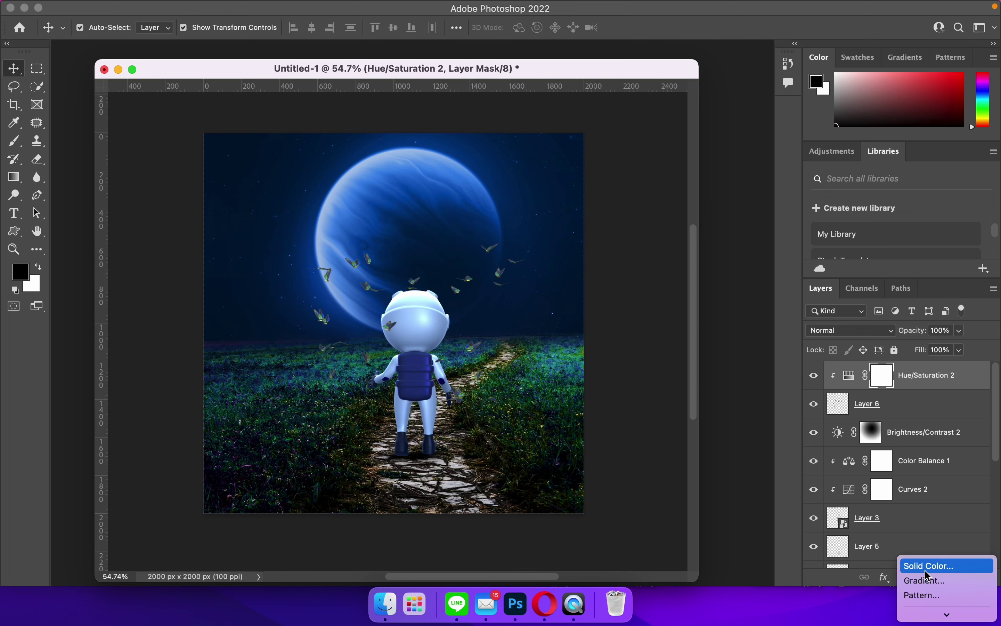
Step: Add a Solid Color fill layer in blue #0082c5
left_click(928, 566)
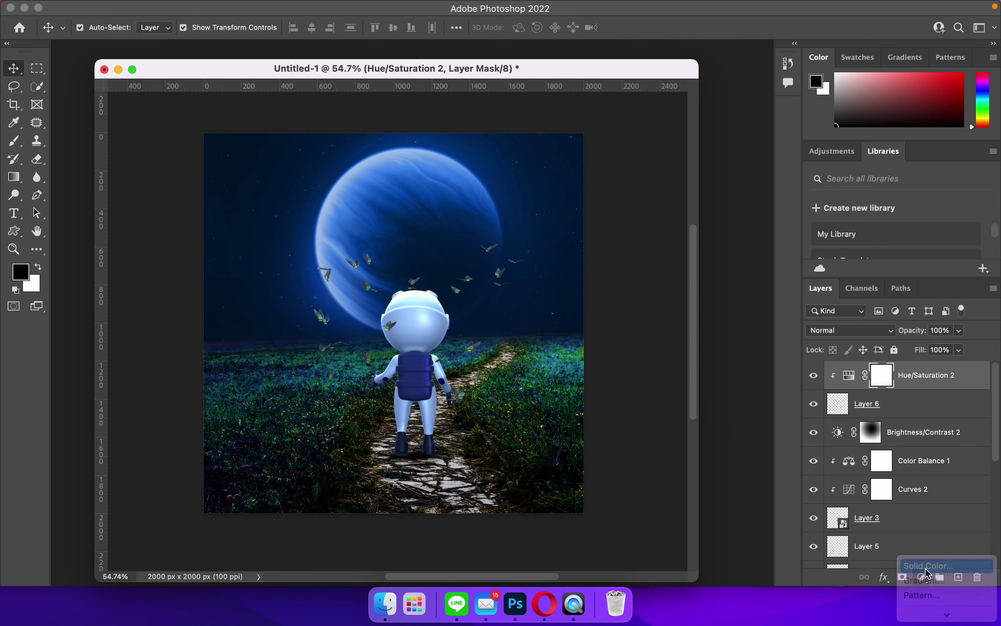
left_click_drag(756, 480, 744, 442)
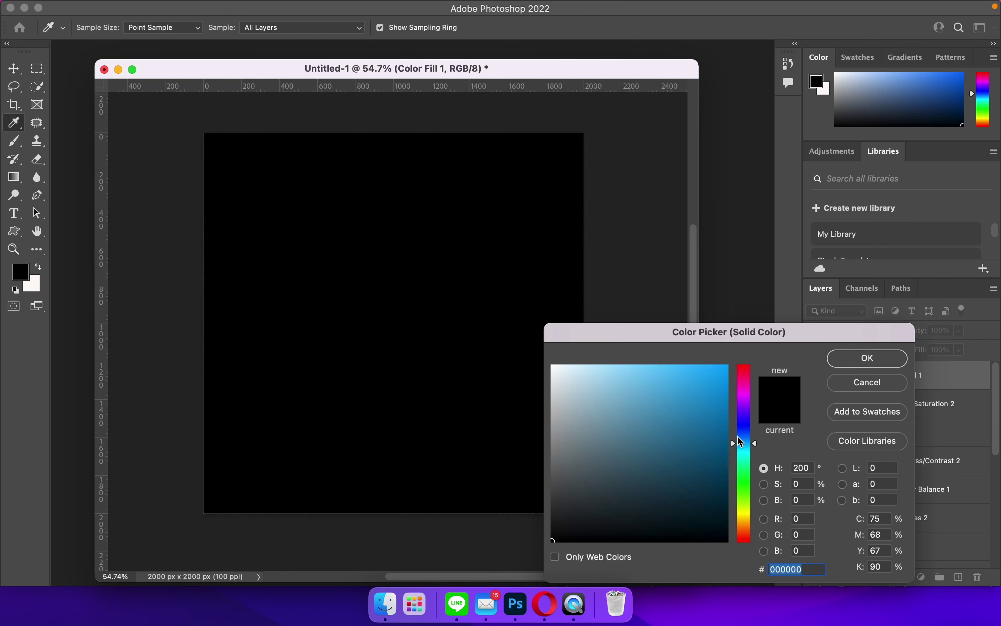
left_click(728, 405)
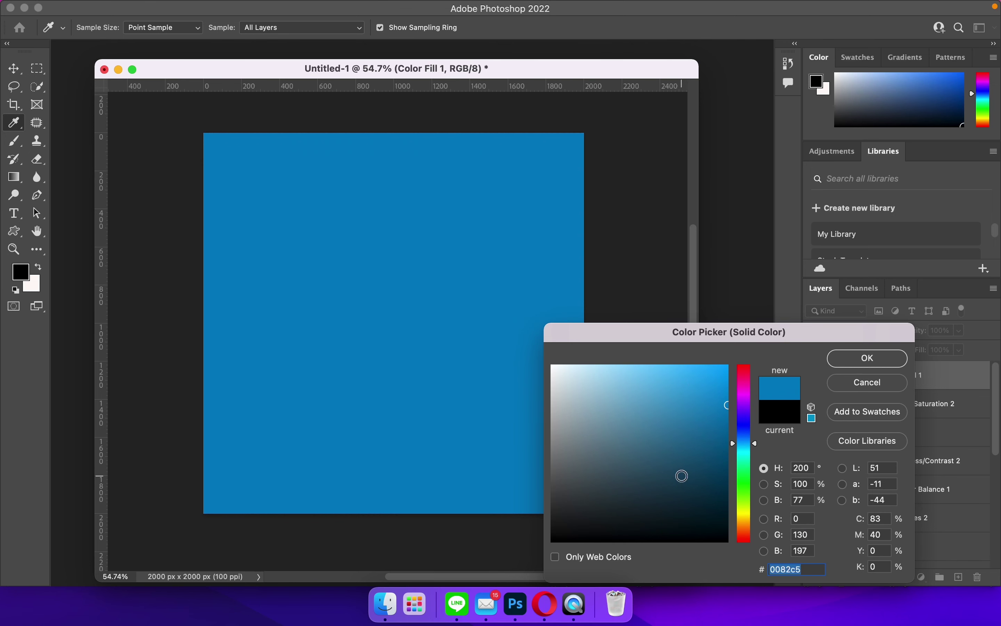
left_click(867, 358)
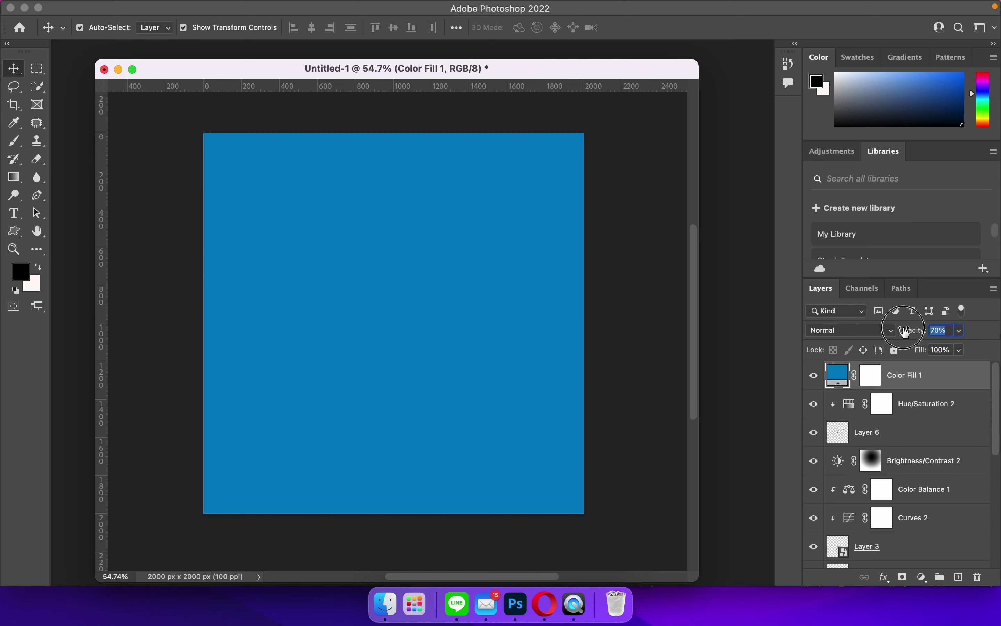
Step: Set the blue fill to 70% opacity in Linear Dodge (Add) mode and target its mask
left_click_drag(912, 334, 890, 336)
left_click(889, 335)
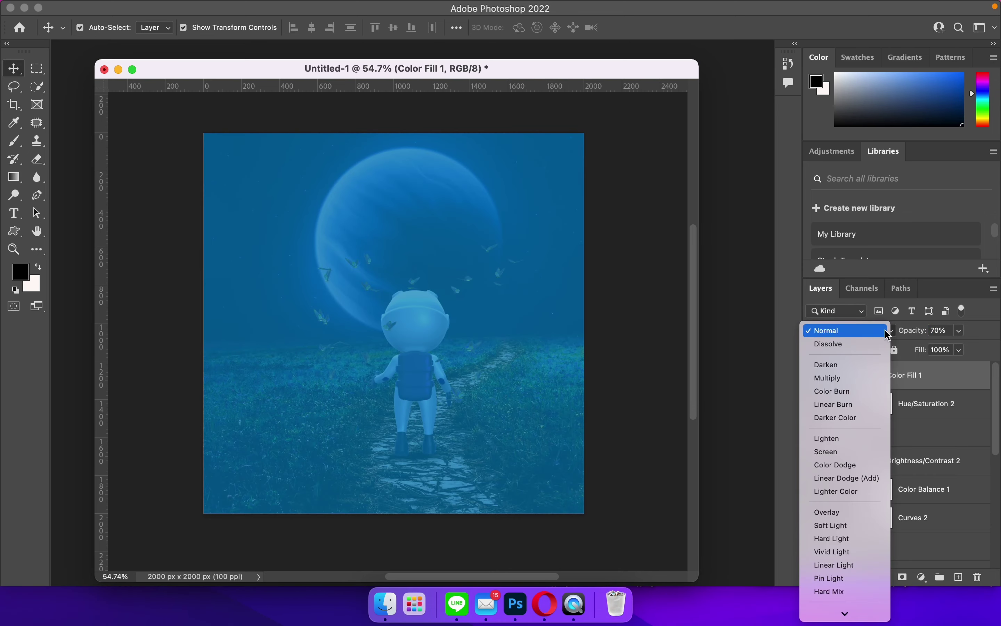
left_click(874, 480)
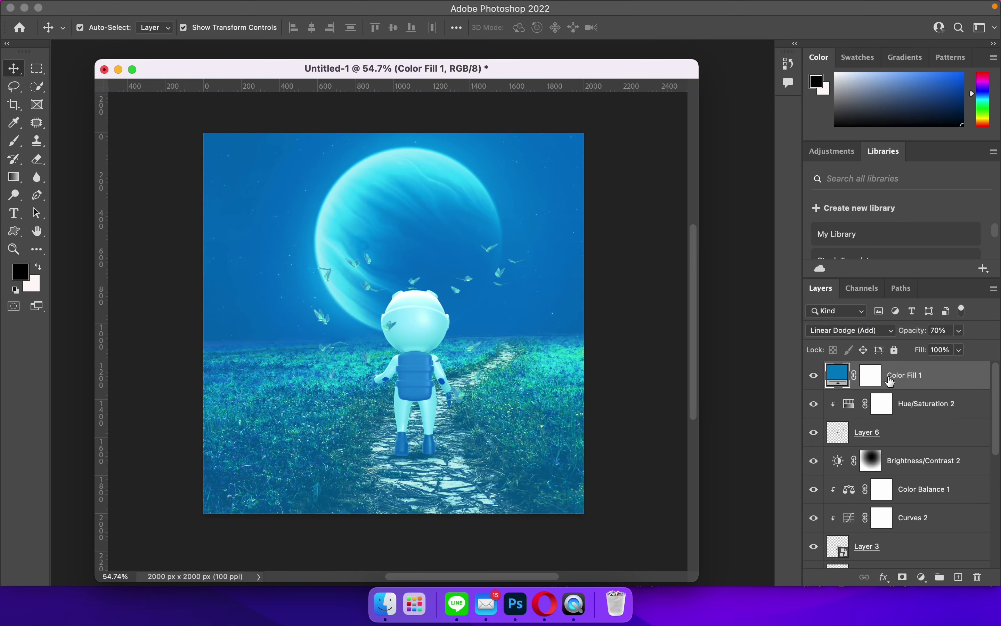
left_click(871, 381)
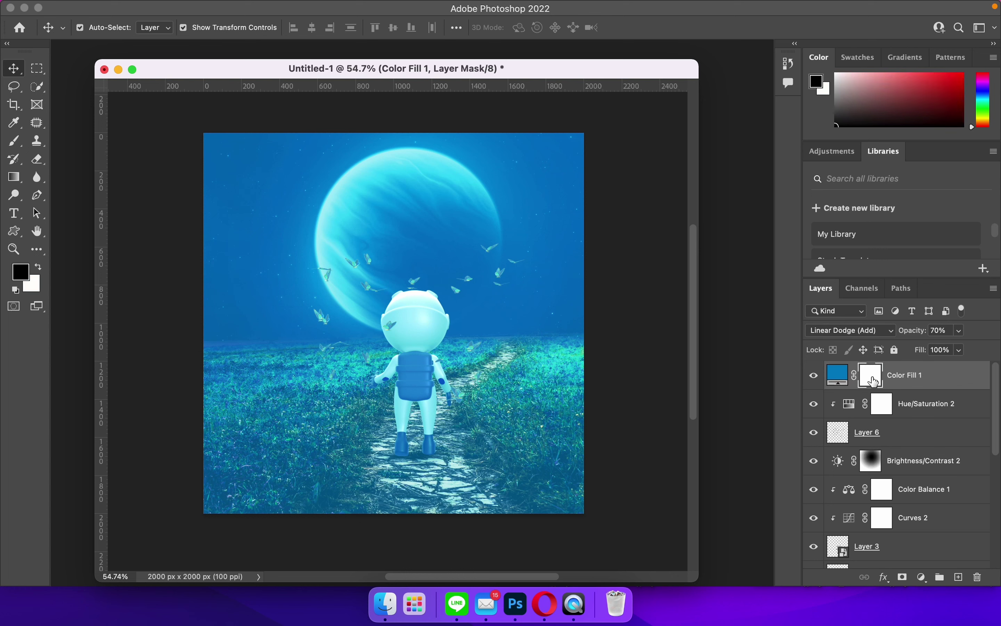
left_click_drag(13, 178, 61, 191)
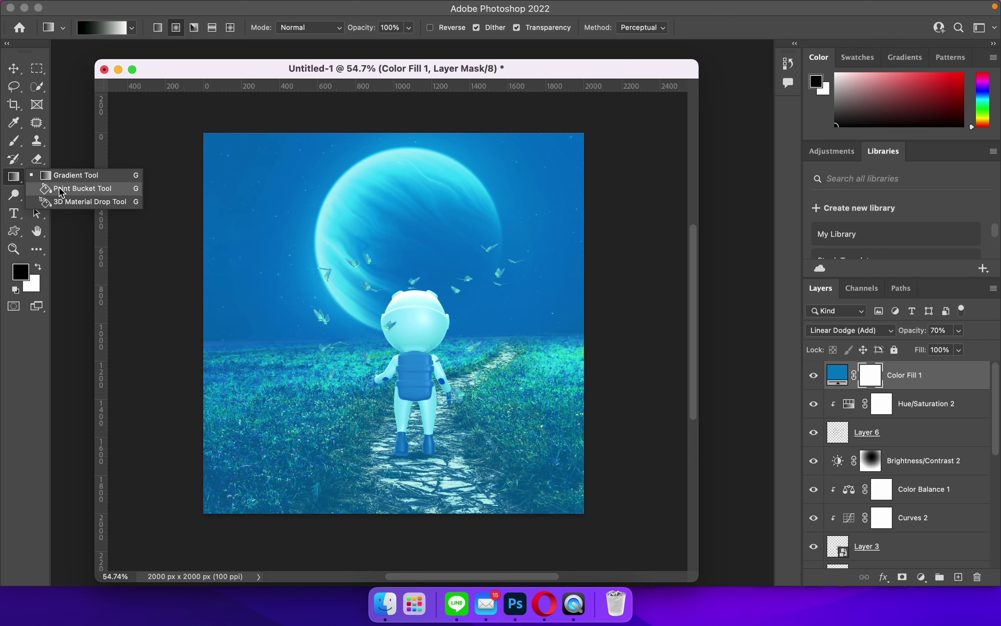
Step: Fill Color Fill 1's mask with black using the Paint Bucket, leaving white as foreground colour
left_click(62, 190)
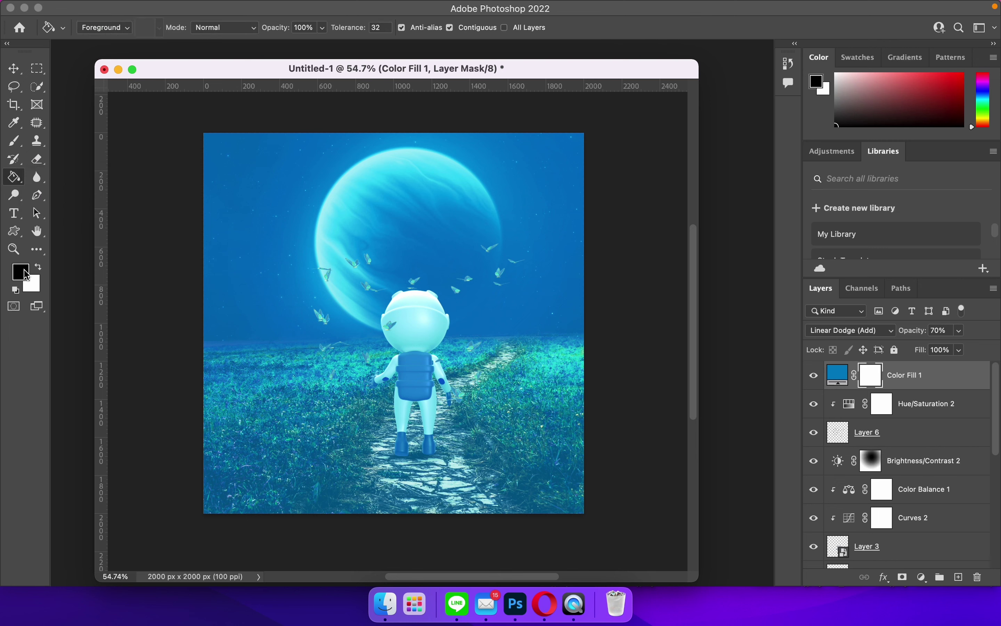
left_click(334, 292)
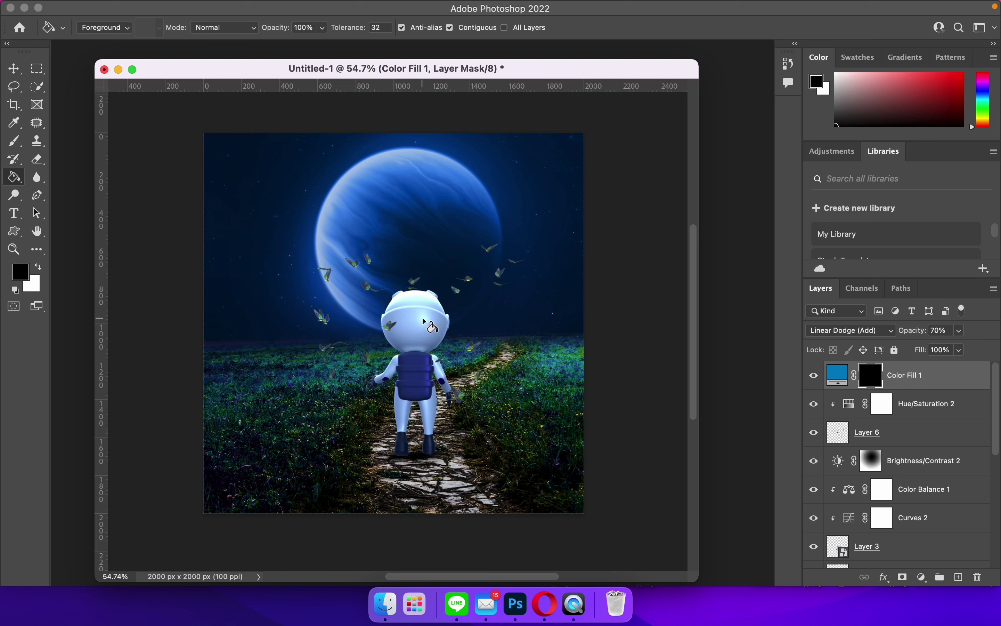
left_click(39, 267)
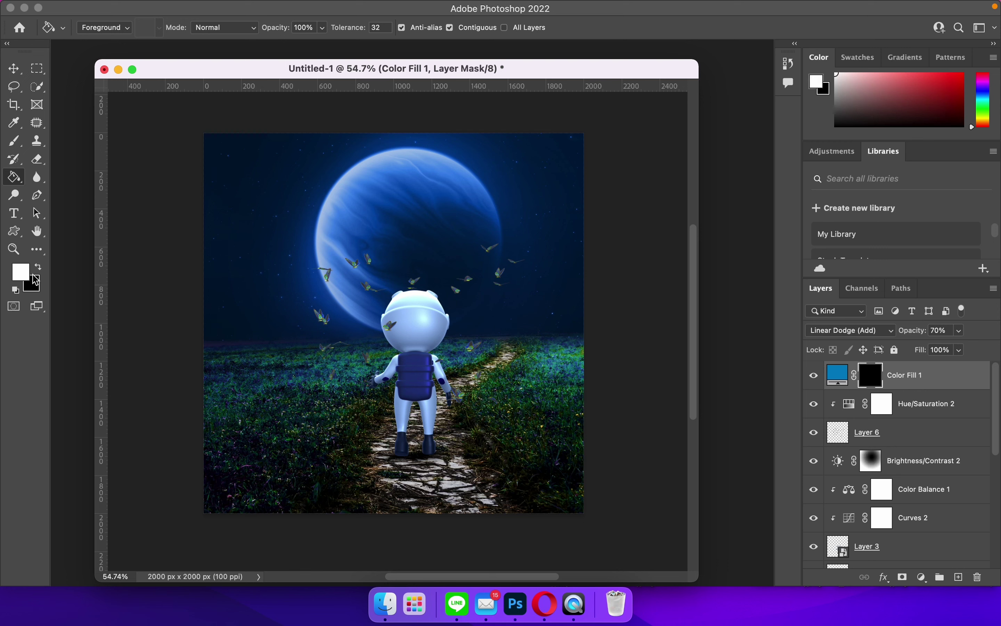
left_click(16, 144)
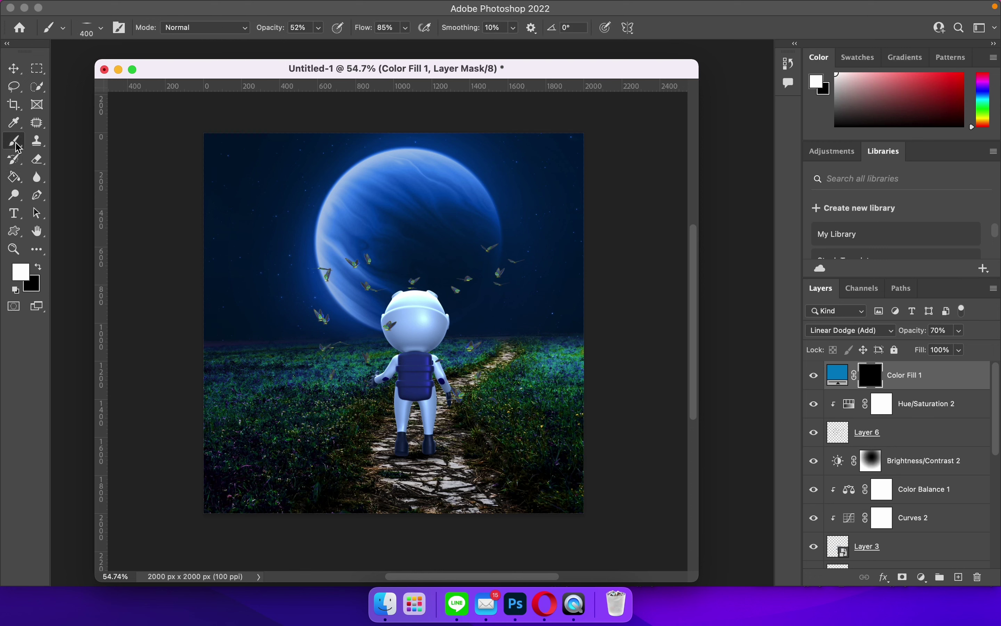
Step: Choose a soft round brush sized to 125 px
left_click(94, 33)
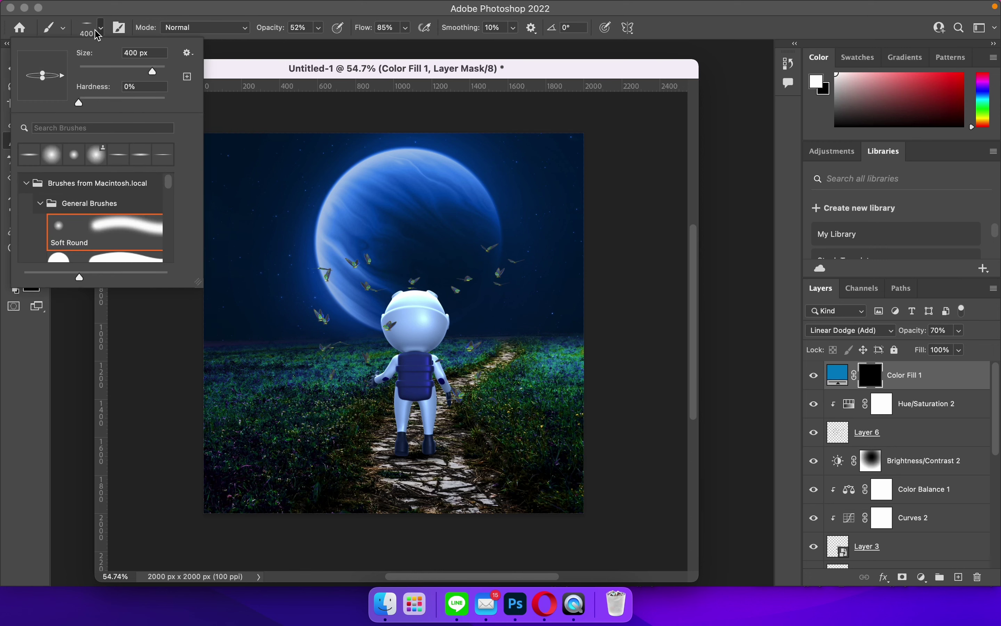
left_click(51, 157)
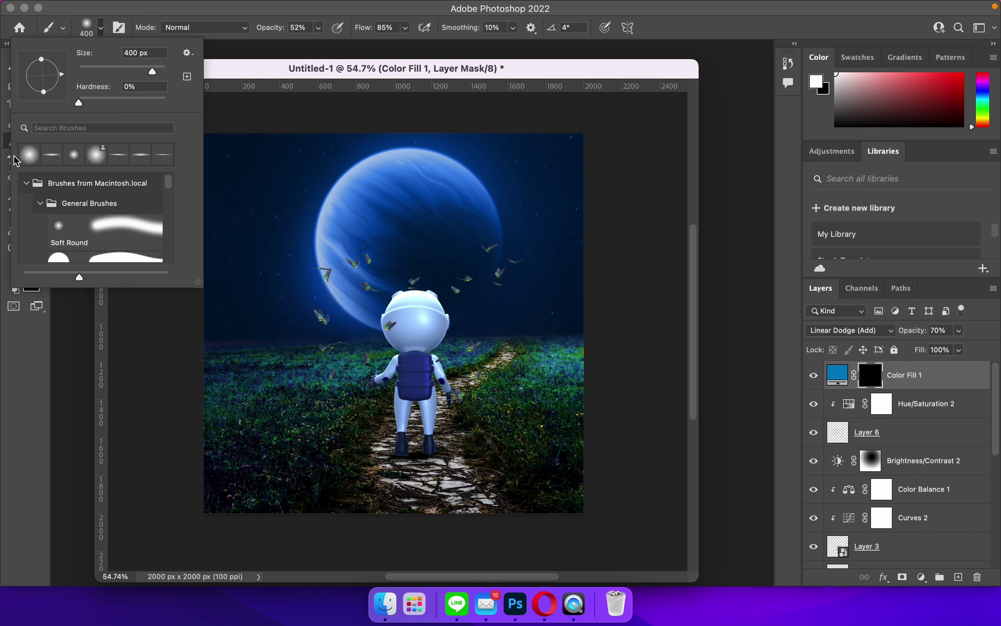
left_click(405, 71)
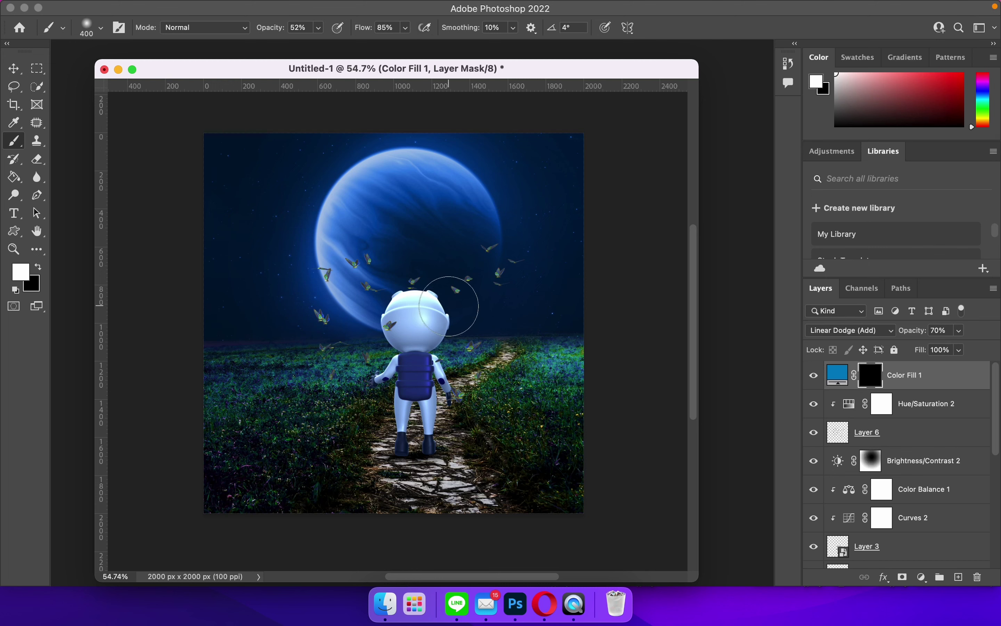
key("bracketleft")
key("bracketleft")
key("bracketleft")
key("bracketleft")
key("bracketleft")
key("bracketleft")
key("bracketright")
key("bracketright")
Step: Paint white glow into the mask over the butterflies around the planet and on the left
left_click(488, 248)
left_click(515, 262)
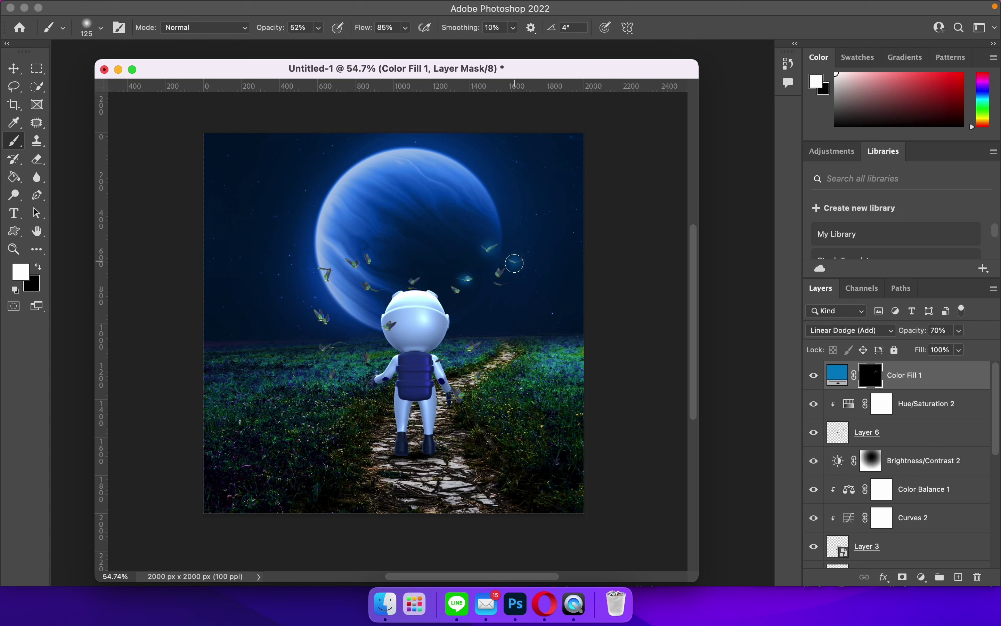
left_click(499, 273)
left_click(500, 284)
left_click(368, 260)
left_click(353, 264)
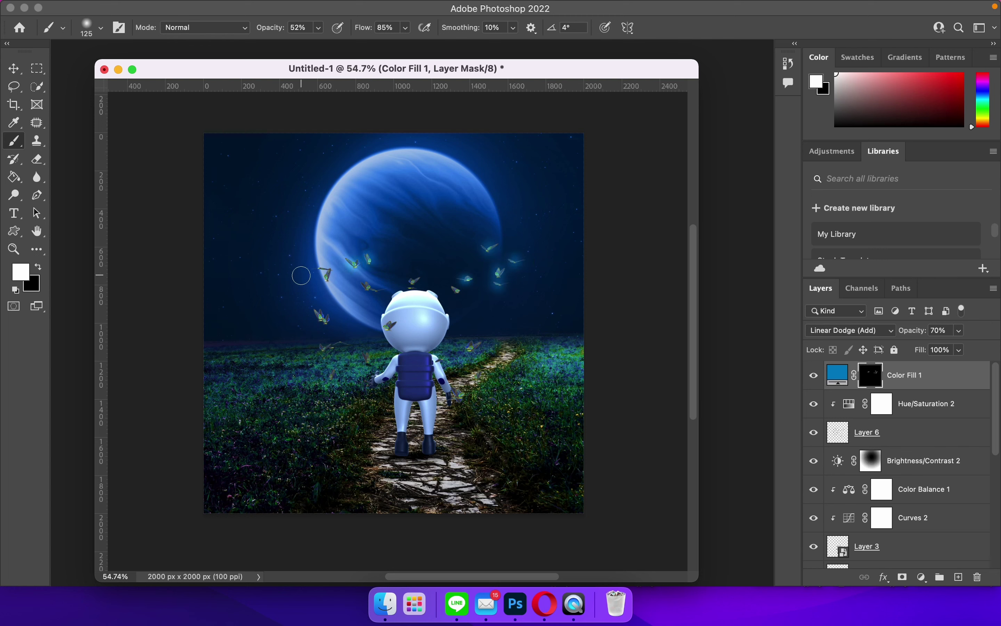
left_click(330, 274)
left_click(320, 318)
Step: Paint glow onto the butterflies beside, above and on the astronaut's helmet
left_click(370, 287)
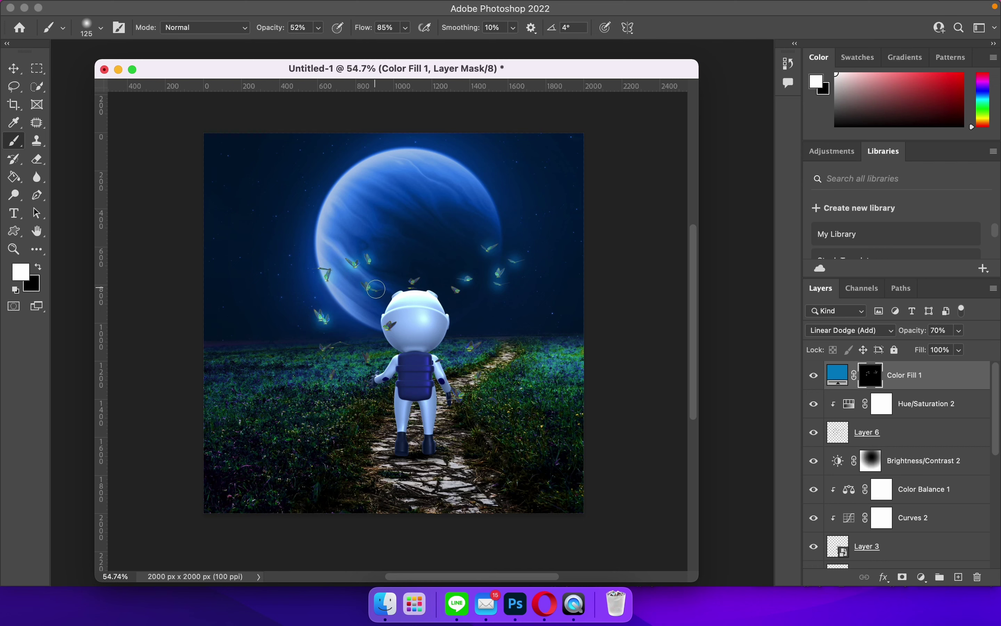
left_click(414, 282)
left_click(391, 327)
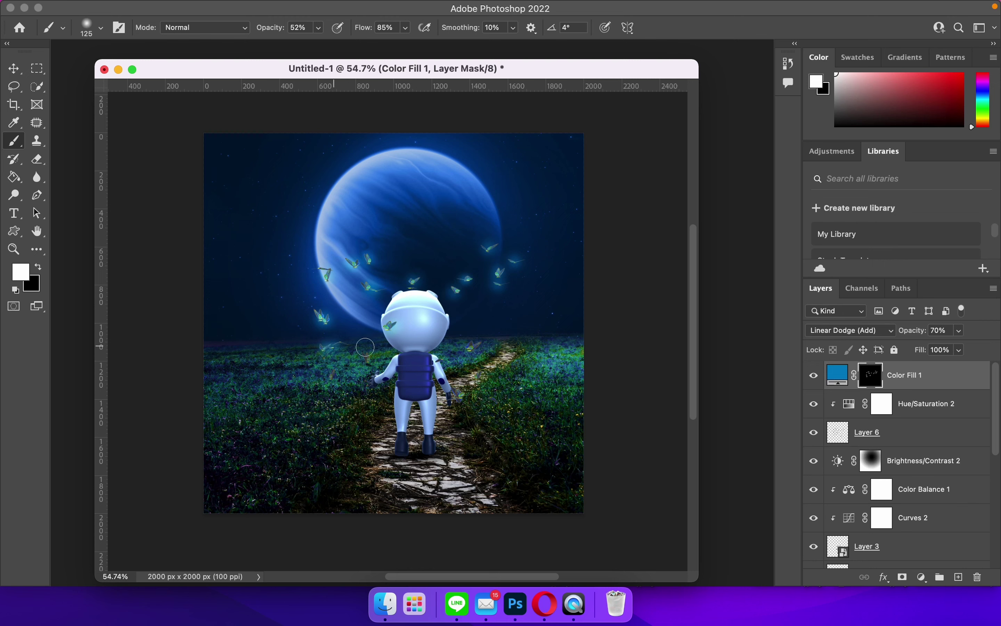
right_click(453, 335)
left_click(326, 349)
left_click(935, 380, "alt")
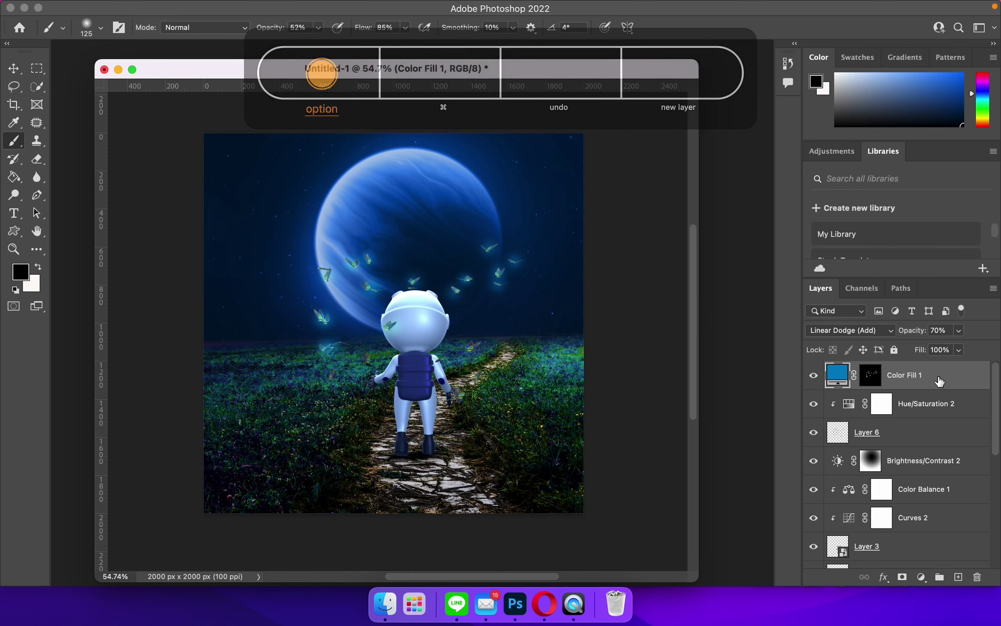
Step: Move Color Fill 1, Hue/Saturation 2 and Layer 6 below Brightness/Contrast 2 in the Layers panel
mouse_move(955, 382)
left_mouse_down()
mouse_move(921, 463)
mouse_move(930, 430)
left_mouse_up()
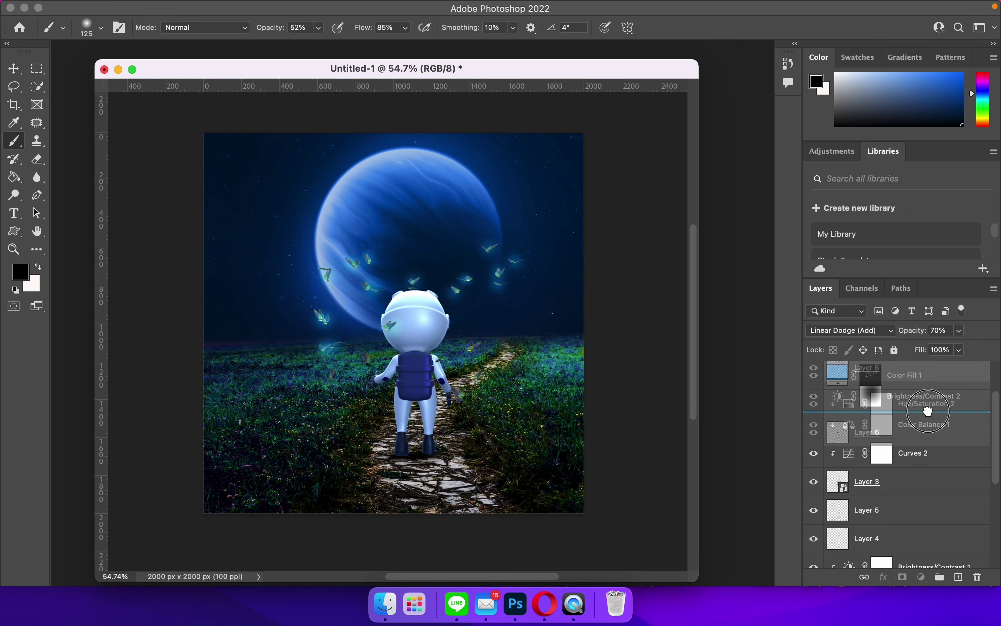
scroll(910, 424, "up", 1)
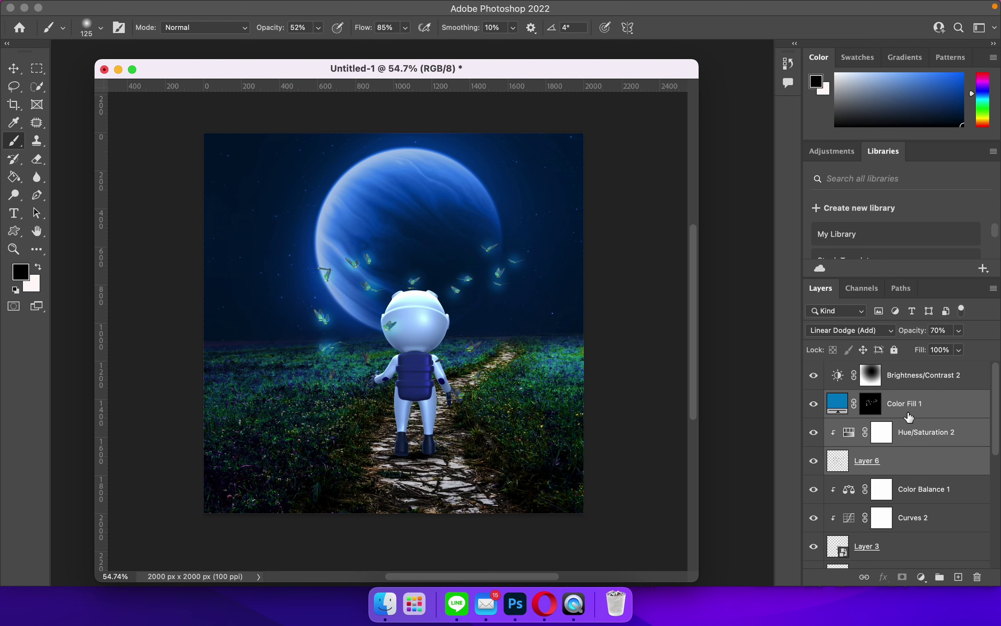
left_click(902, 376)
left_click(814, 375)
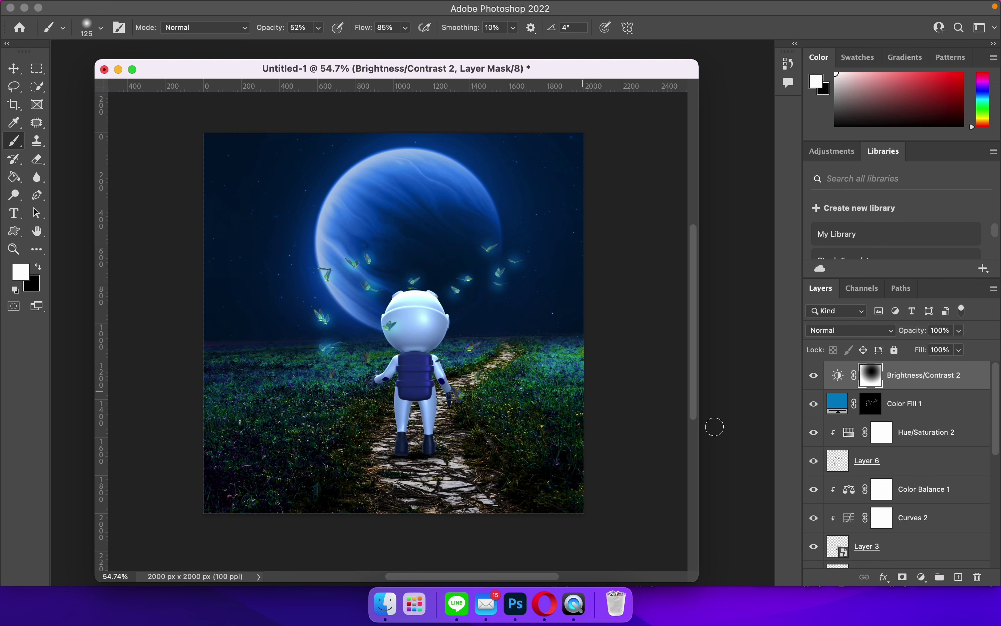
scroll(845, 452, "down", 1)
scroll(866, 424, "down", 3)
scroll(886, 424, "up", 4)
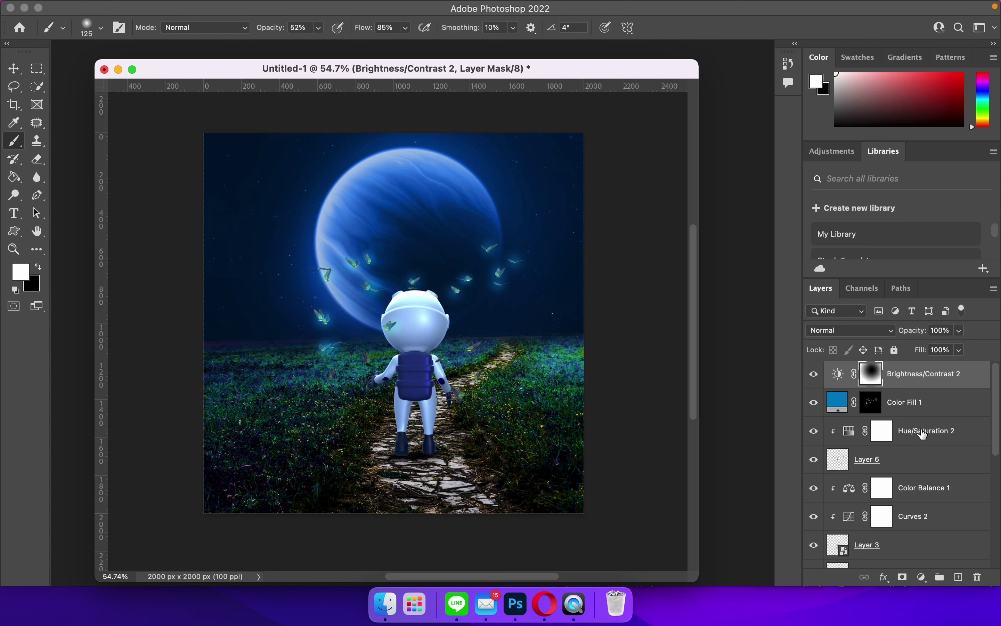
left_click(923, 433)
left_click(900, 408)
left_click(922, 577)
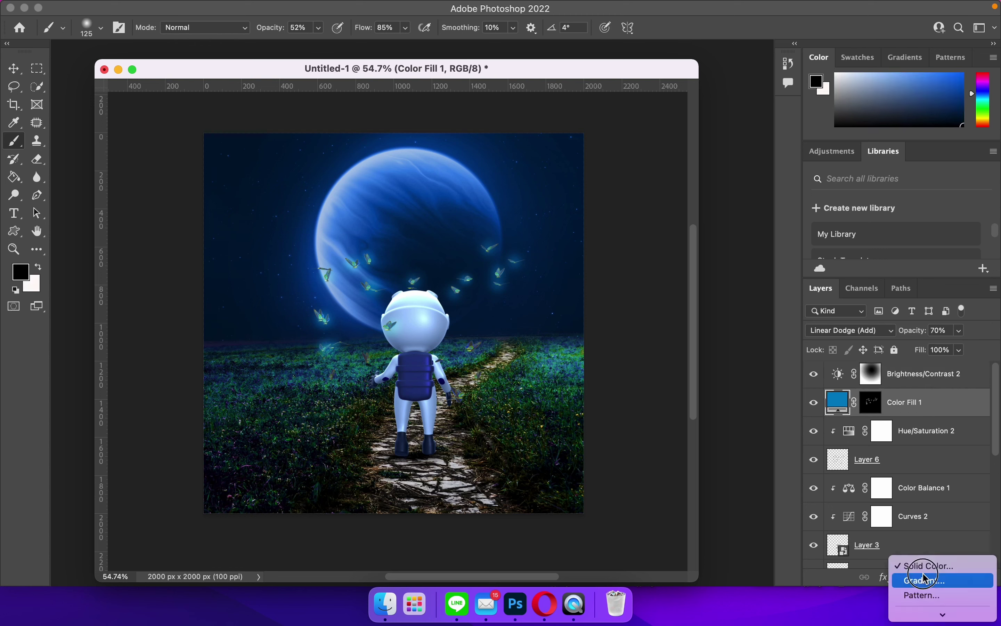
Step: Add a Color Balance layer pushing midtones and shadows toward cyan and blue
left_click(959, 481)
left_click_drag(588, 283, 583, 281)
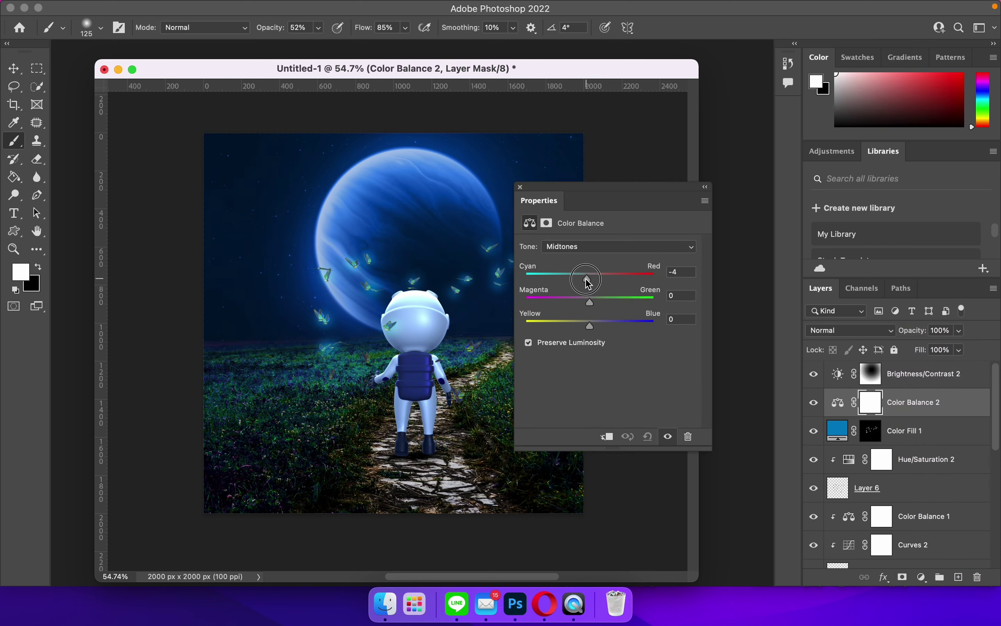
left_click_drag(590, 326, 607, 326)
left_click(585, 246)
left_click(587, 234)
left_click_drag(590, 278, 582, 278)
left_click_drag(590, 326, 594, 326)
left_click_drag(581, 279, 579, 278)
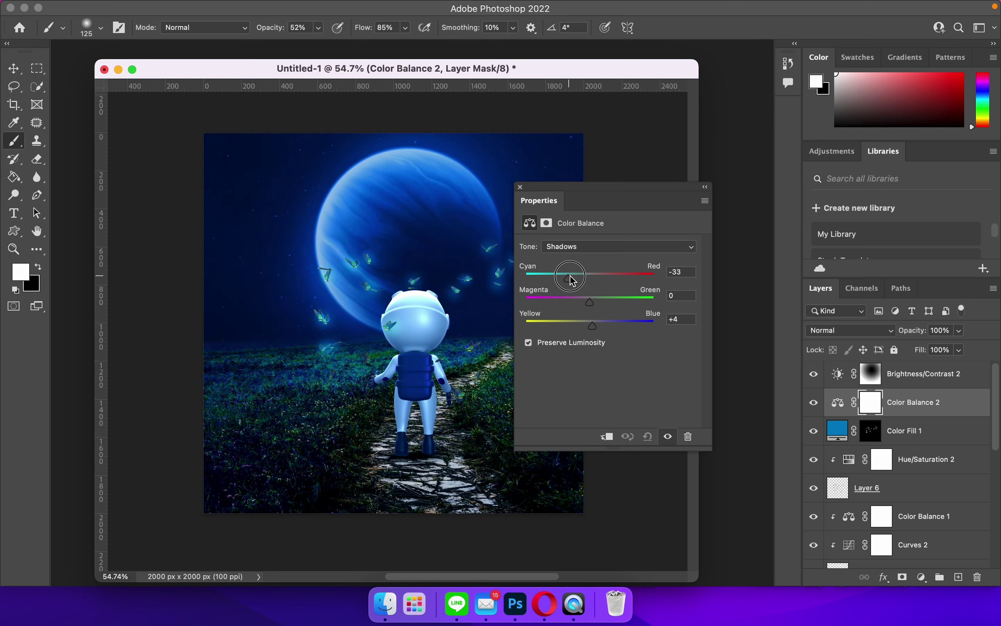
Step: Set the Color Balance highlights to -11, 0, -3
left_click(586, 251)
left_click(587, 274)
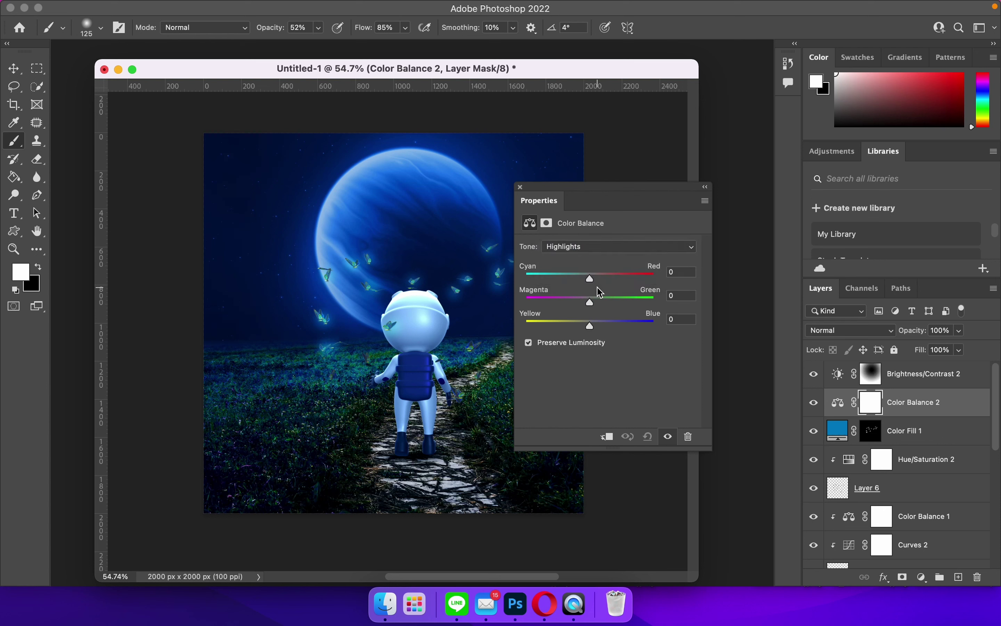
left_click_drag(590, 284, 583, 282)
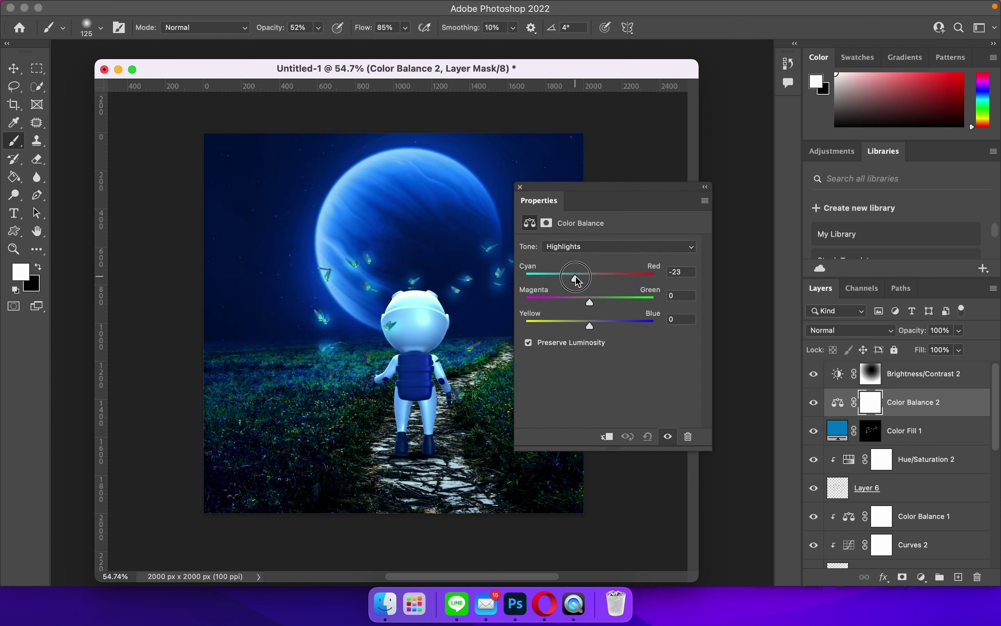
left_click_drag(583, 281, 585, 280)
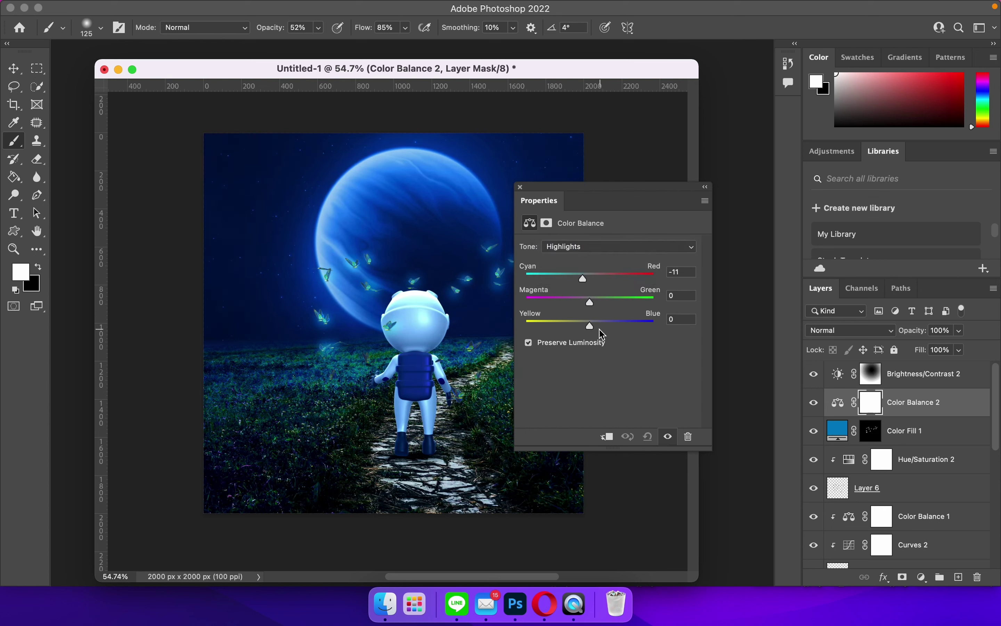
mouse_move(591, 326)
left_mouse_down()
mouse_move(577, 331)
mouse_move(588, 326)
left_mouse_up()
left_click(521, 187)
Step: Toggle the Color Balance layer's visibility to compare before and after
left_click(814, 402)
left_click(815, 402)
left_click(815, 403)
left_click(815, 403)
left_click(815, 403)
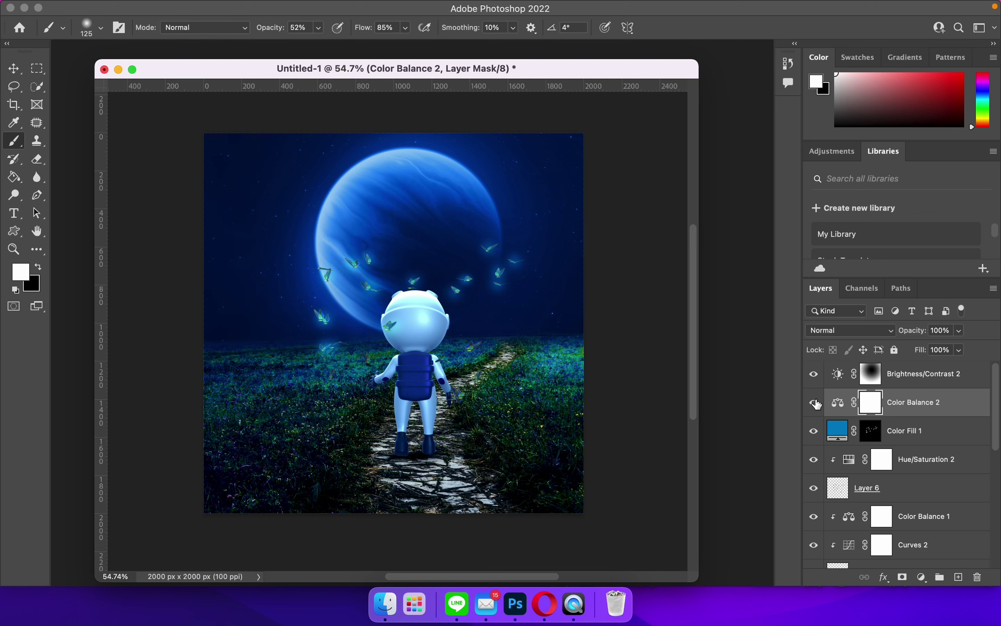
Step: Inspect the glow and astronaut layers, toggling Curves 2 to compare the astronaut
left_click(13, 69)
left_click(433, 351)
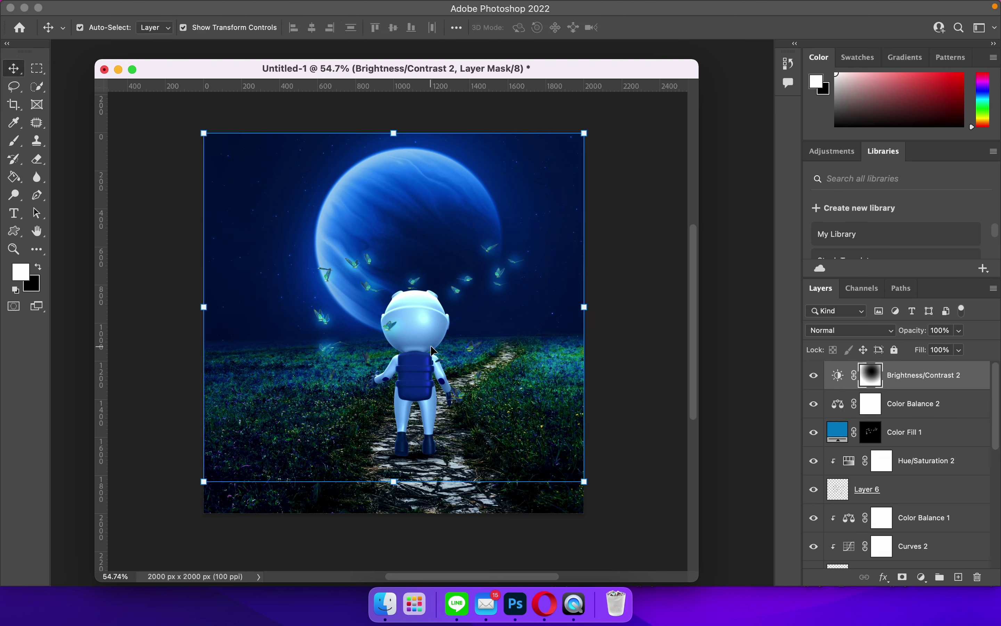
left_click(895, 433)
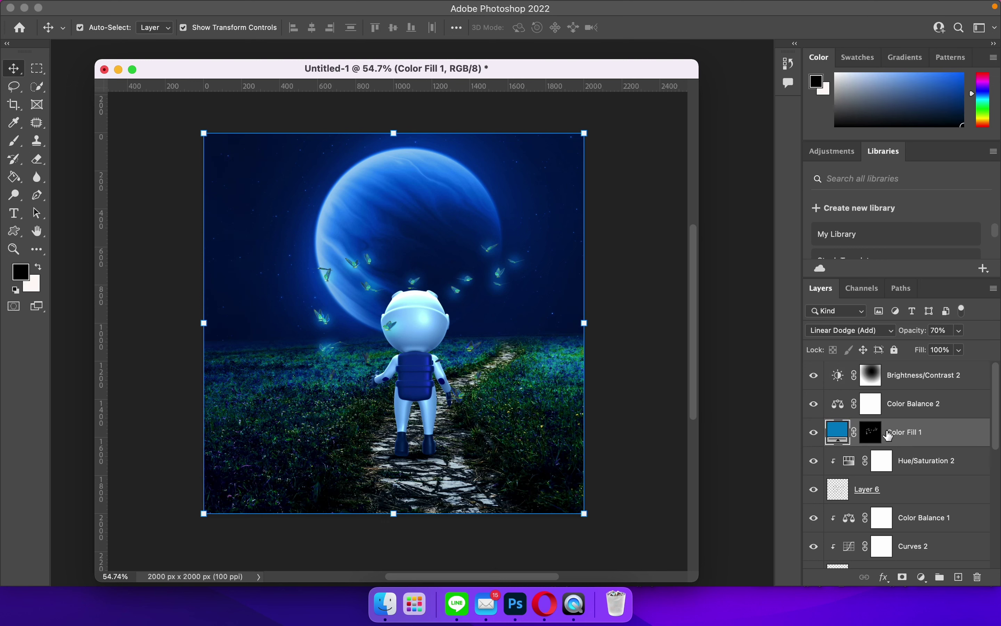
scroll(886, 434, "down", 5)
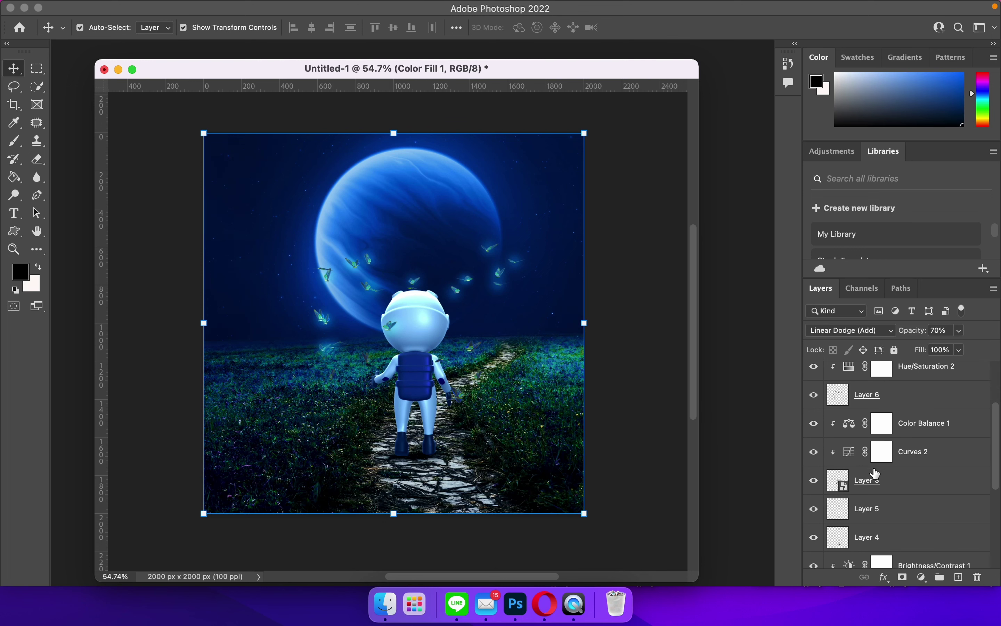
left_click(882, 454)
left_click(879, 476)
scroll(844, 474, "down", 2)
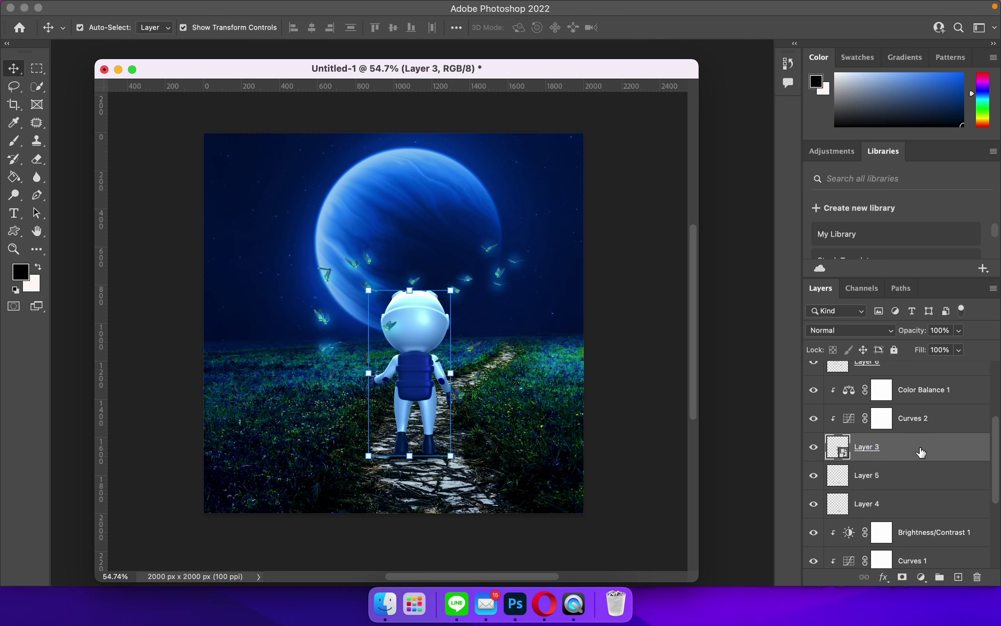
scroll(923, 451, "up", 2)
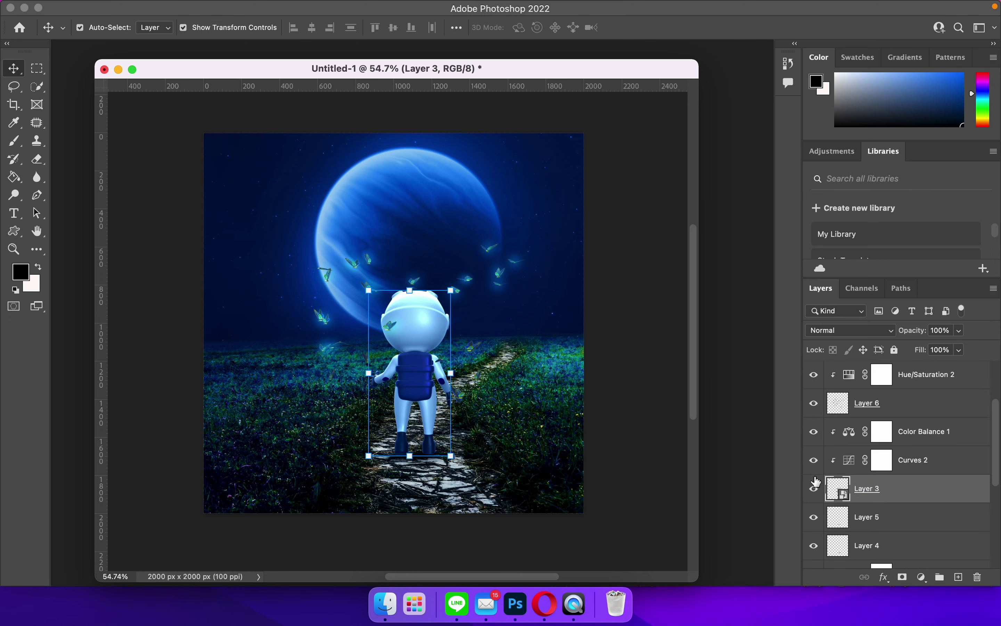
left_click(815, 460)
Step: Select Color Balance 1 so new layers are added above it
scroll(817, 462, "down", 1)
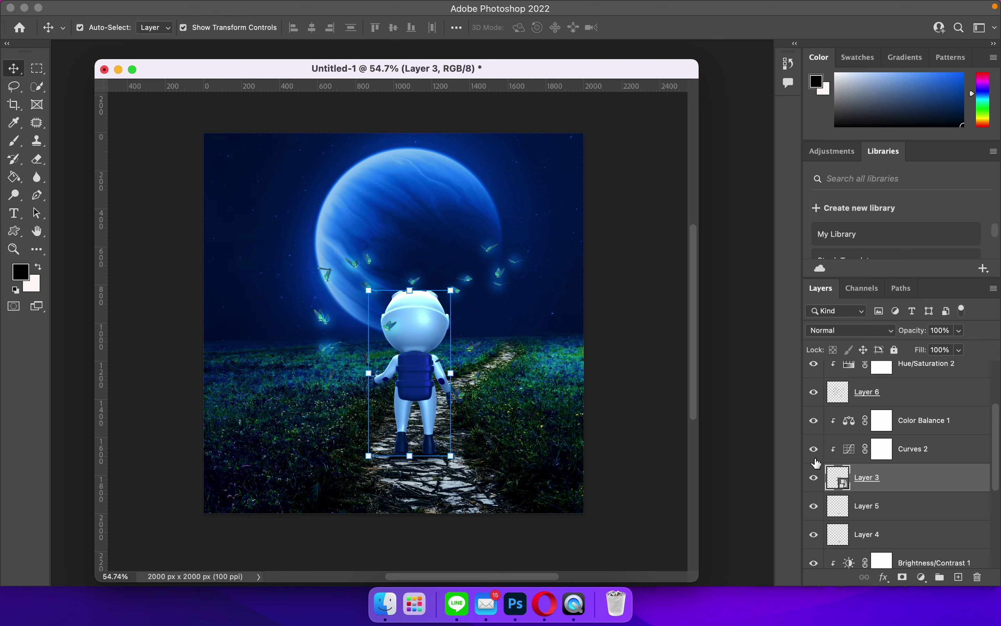
left_click(913, 428)
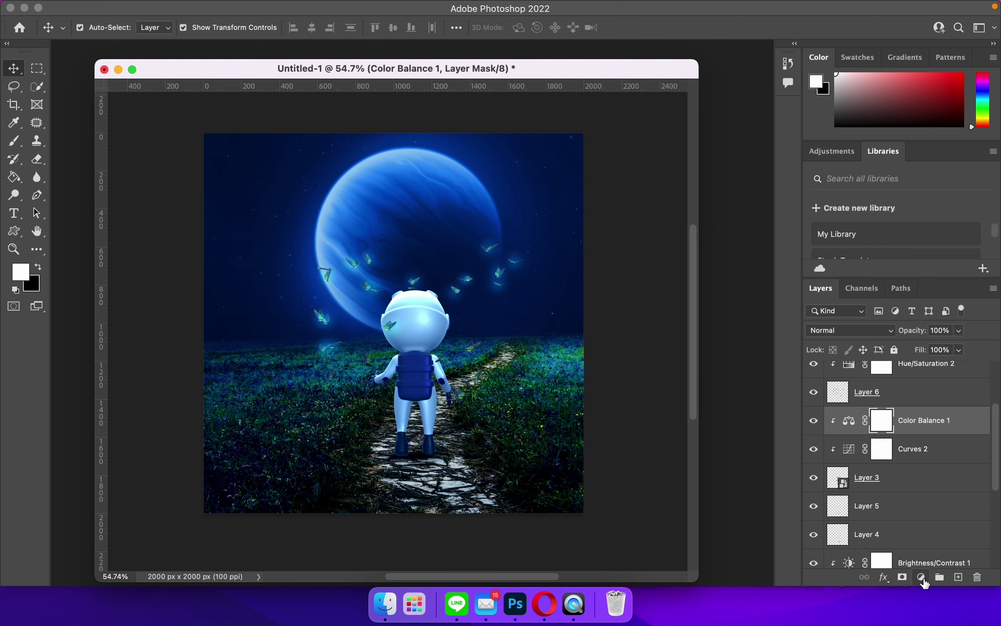
left_click(923, 579)
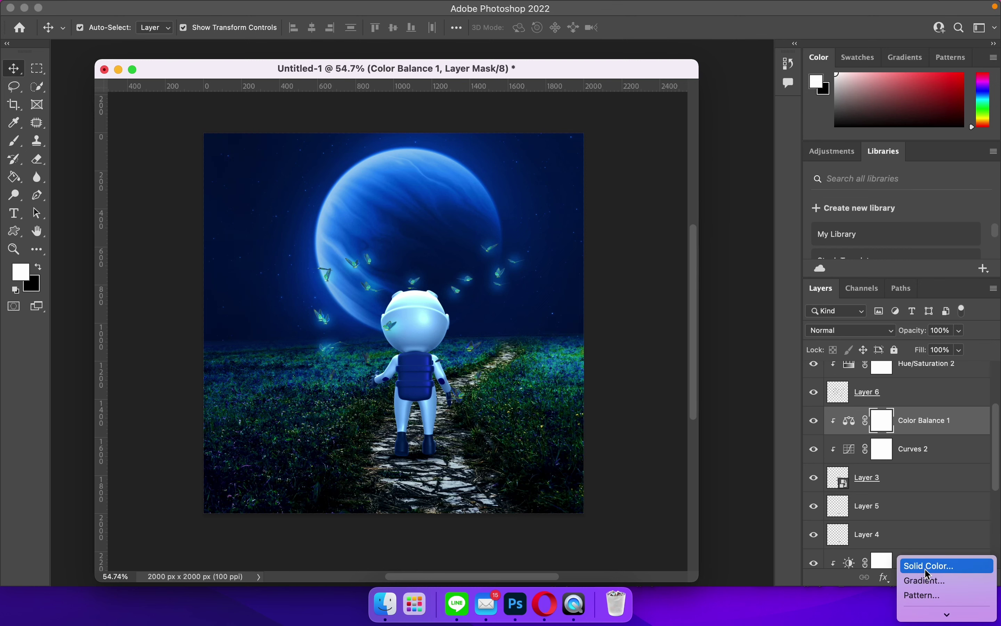
Step: Add a #1d90ba Solid Color fill layer, Color Fill 2, and invert its mask to black
left_click(929, 567)
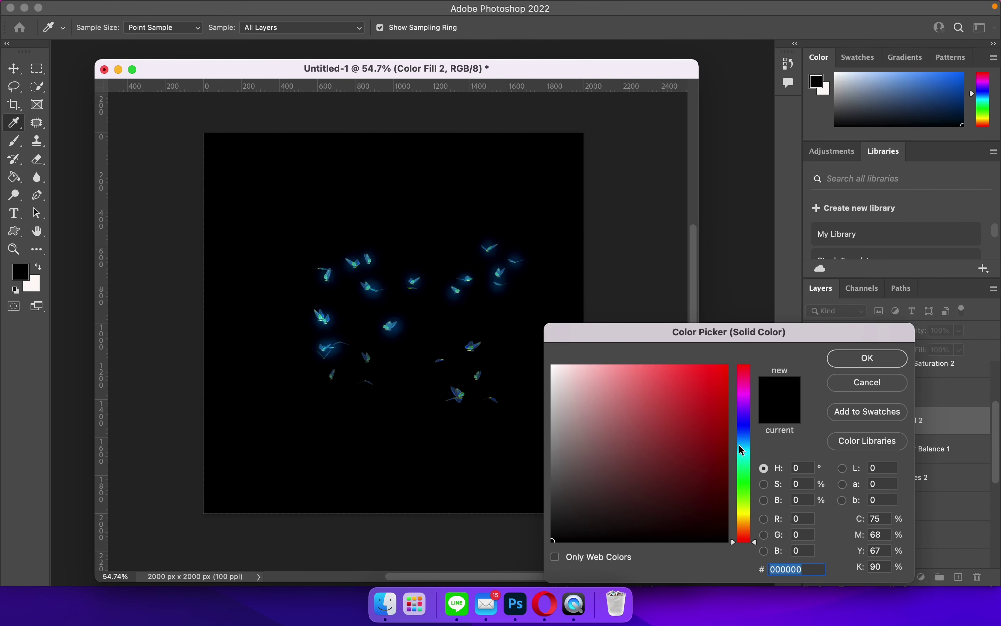
left_click(743, 445)
left_click(704, 411)
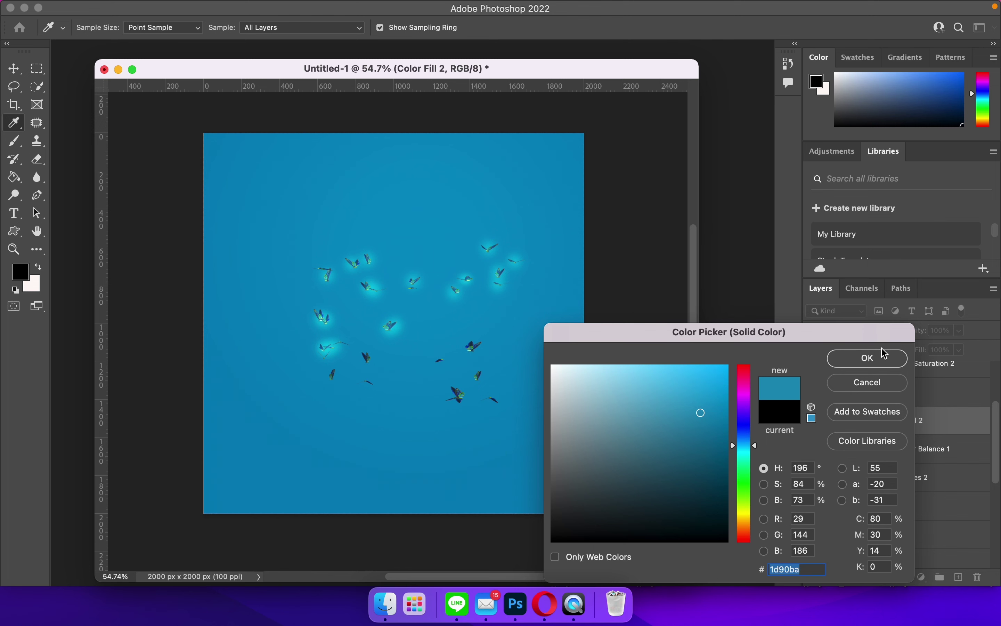
left_click(881, 358)
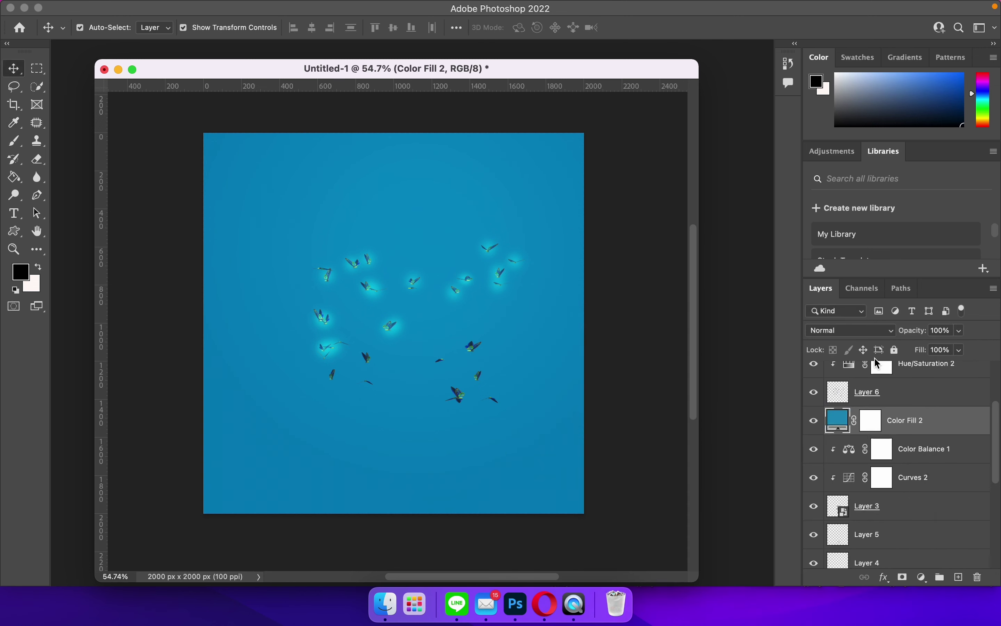
left_click(868, 422)
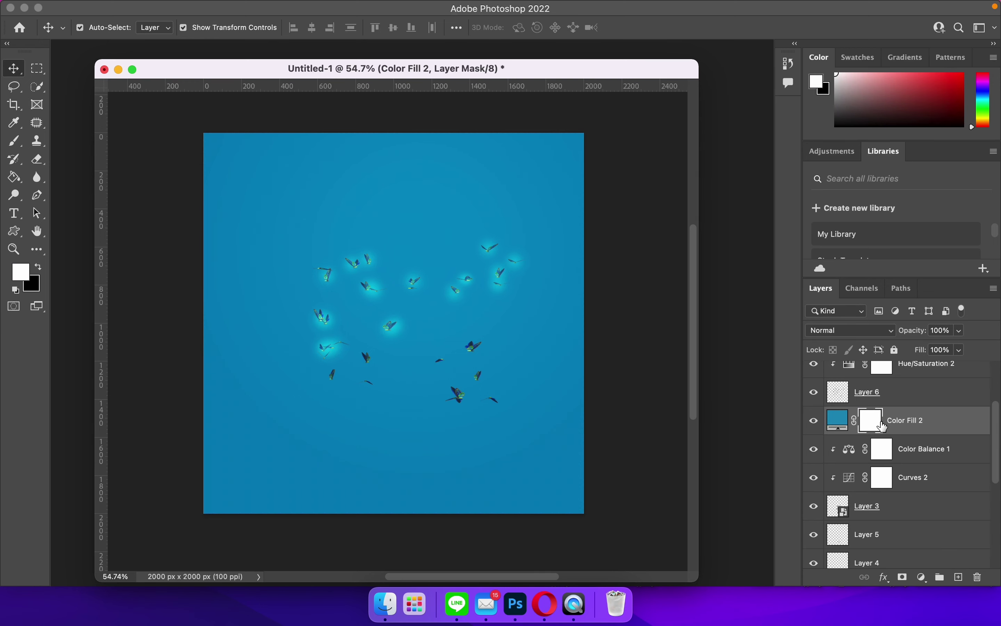
key("ctrl+i")
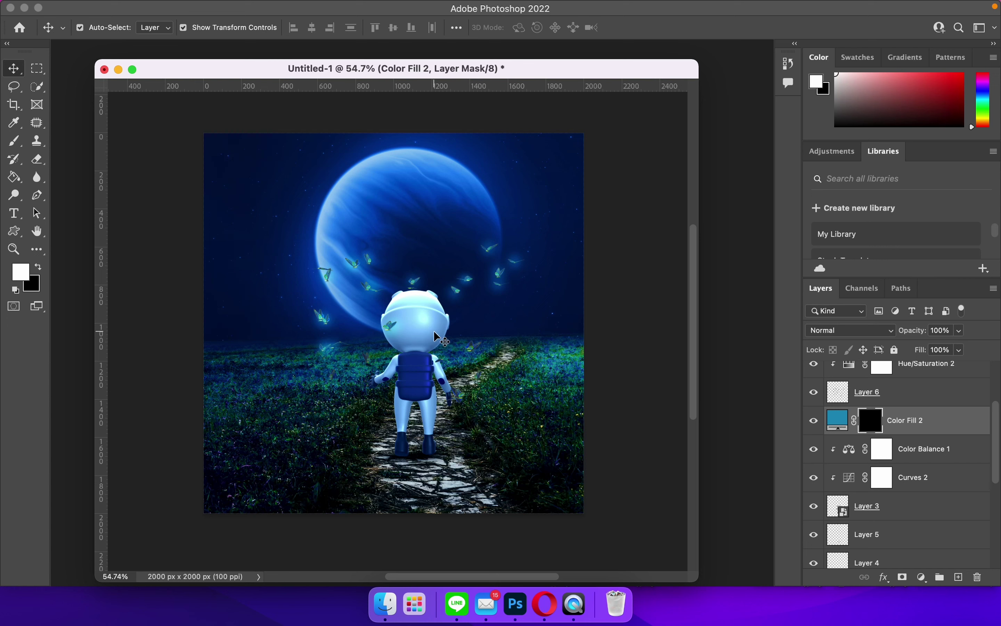
Step: Clip Color Fill 2 to the astronaut layer below with Create Clipping Mask
left_click(13, 141)
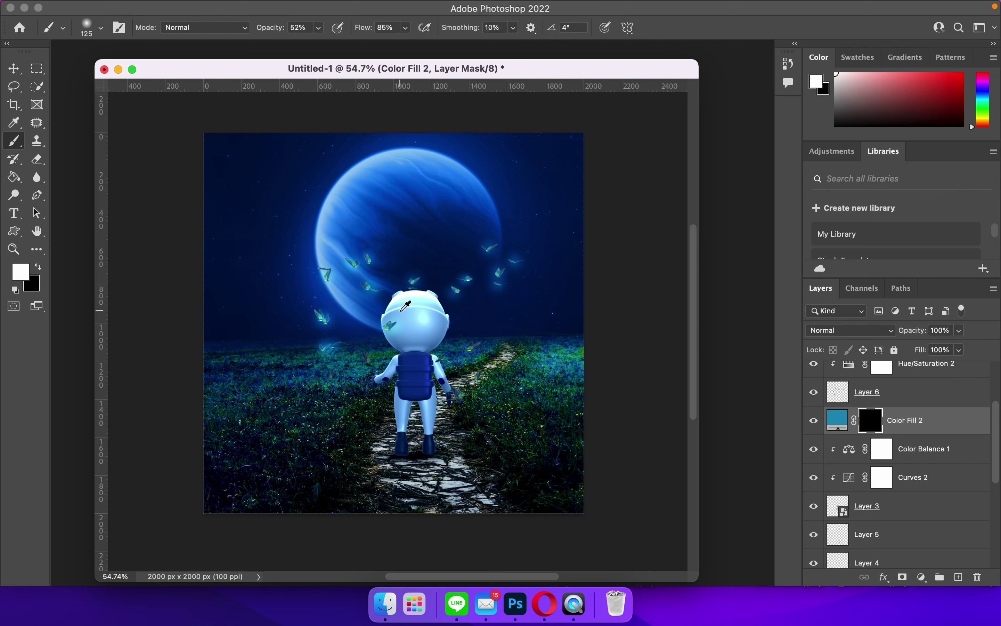
scroll(407, 306, "up", 5)
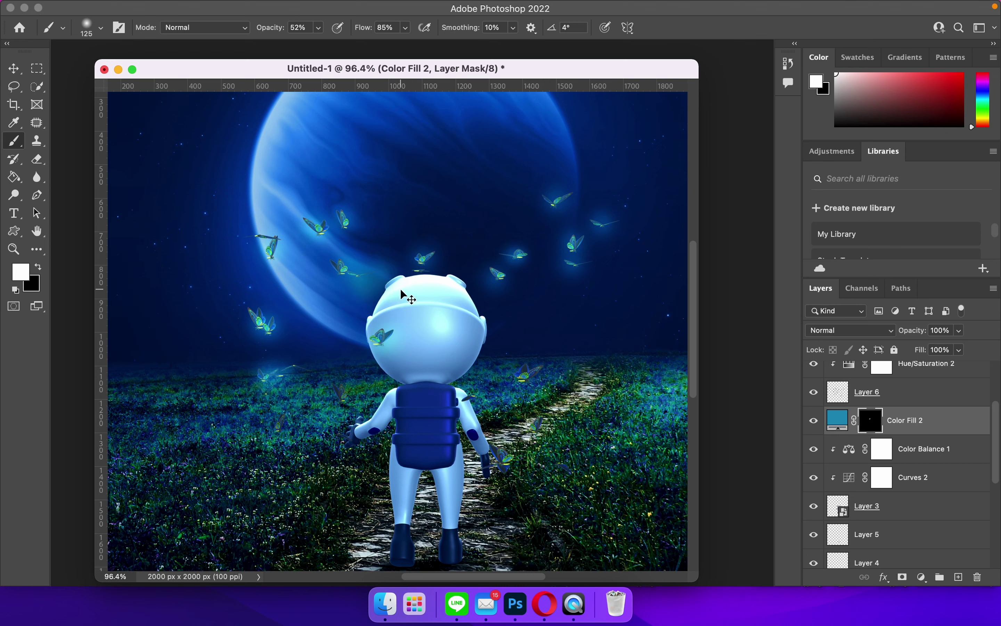
right_click(916, 439)
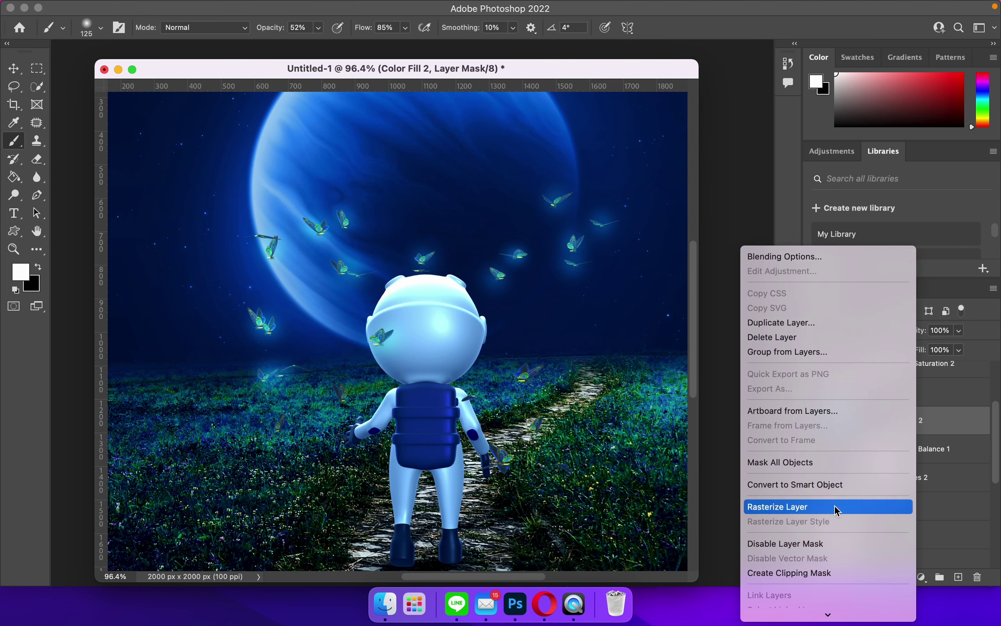
left_click(838, 573)
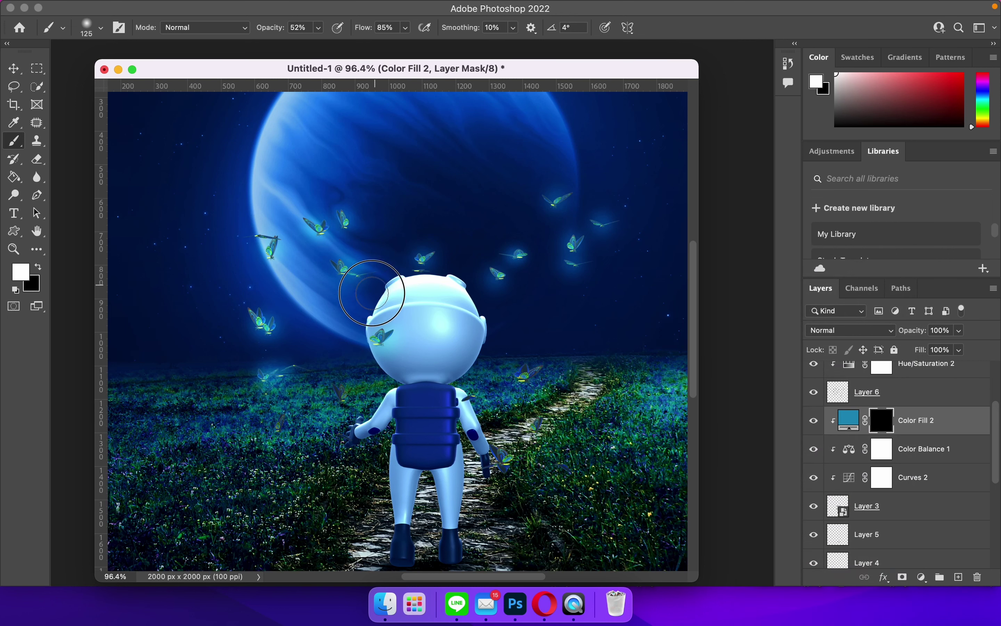
scroll(372, 292, "up", 3)
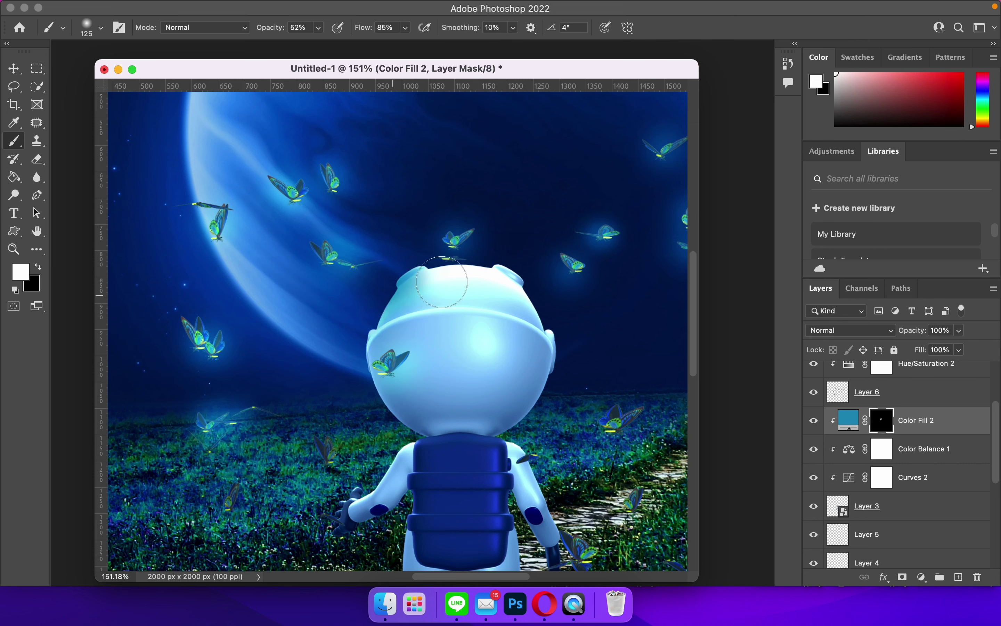
left_click(847, 333)
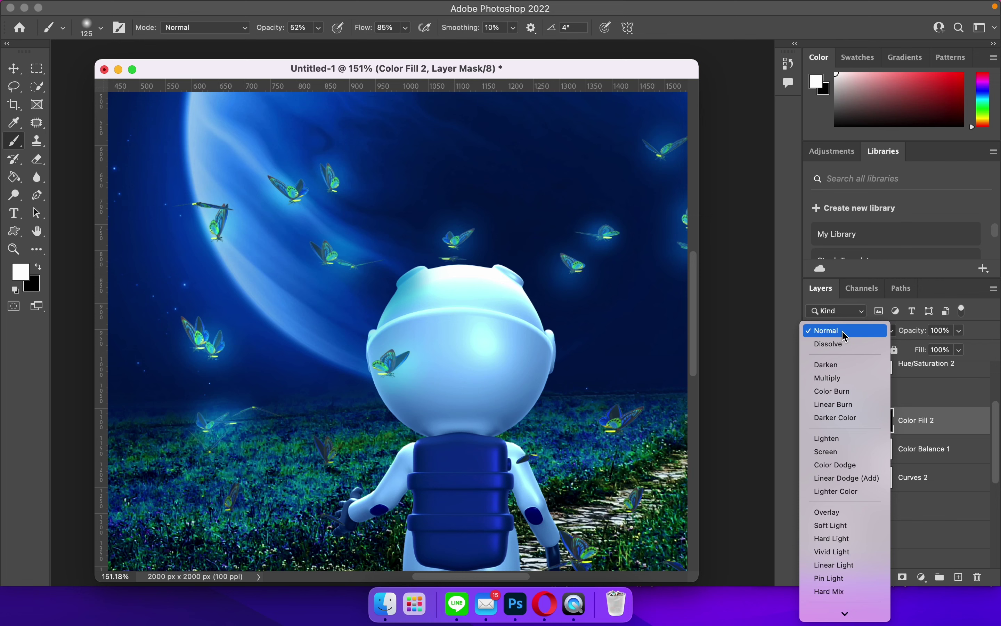
Step: Blend Color Fill 2 in Color Dodge at 68% opacity and compare the glow on and off
left_click(856, 471)
left_click_drag(915, 331, 892, 333)
scroll(483, 379, "down", 2)
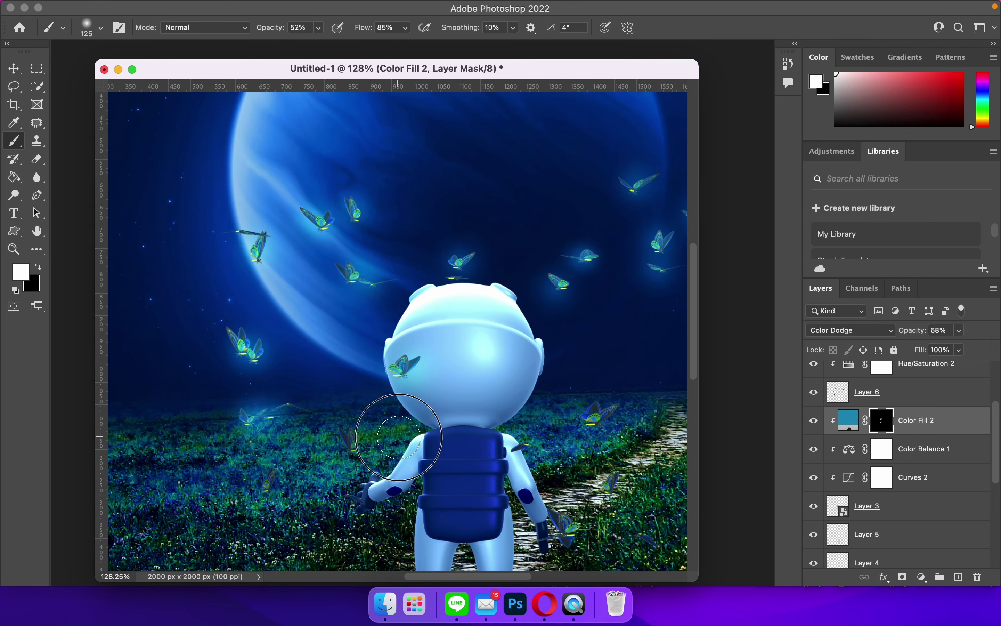
left_click(814, 421)
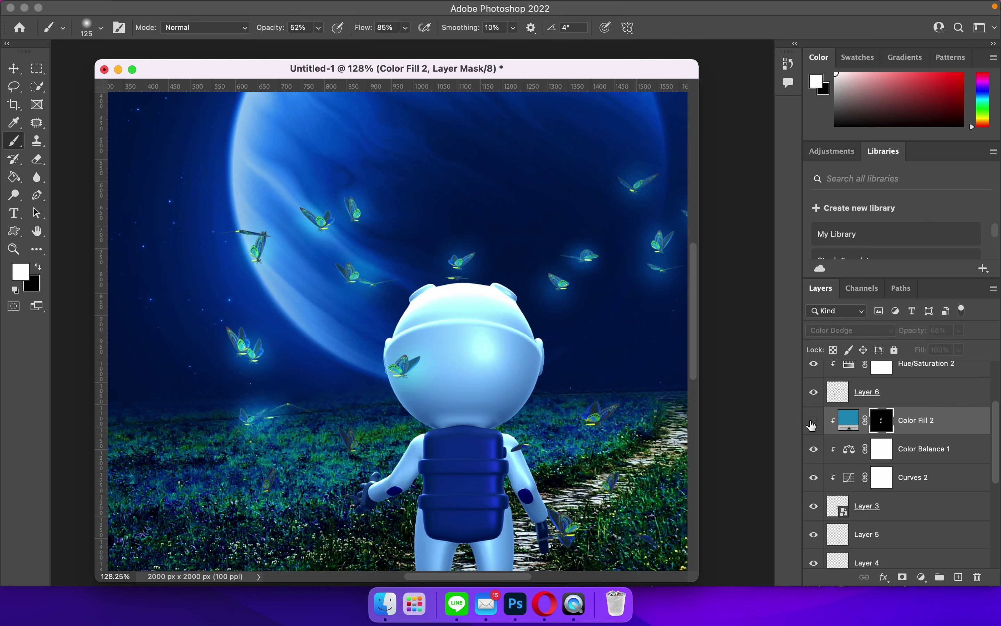
left_click(814, 421)
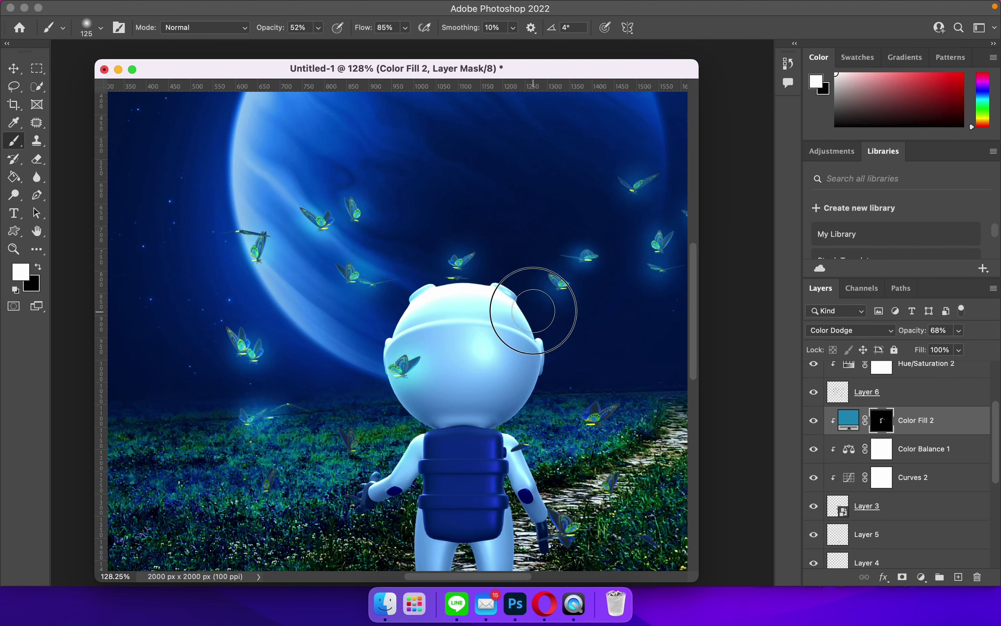
scroll(532, 309, "down", 1, "alt")
scroll(476, 319, "down", 1, "alt")
scroll(438, 327, "down", 1, "alt")
scroll(437, 326, "right", 3)
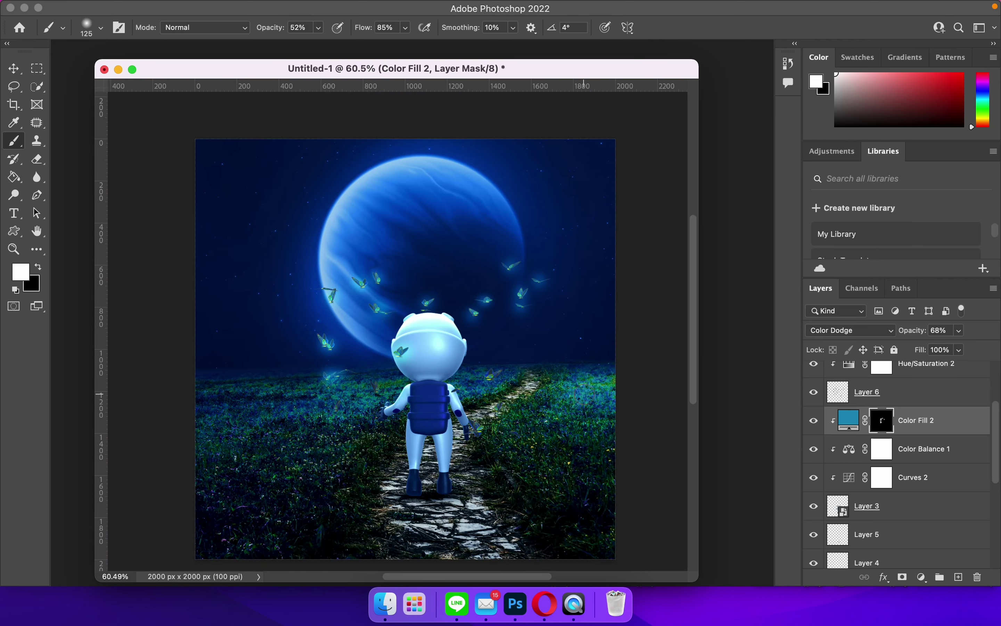
scroll(474, 391, "down", 1, "alt")
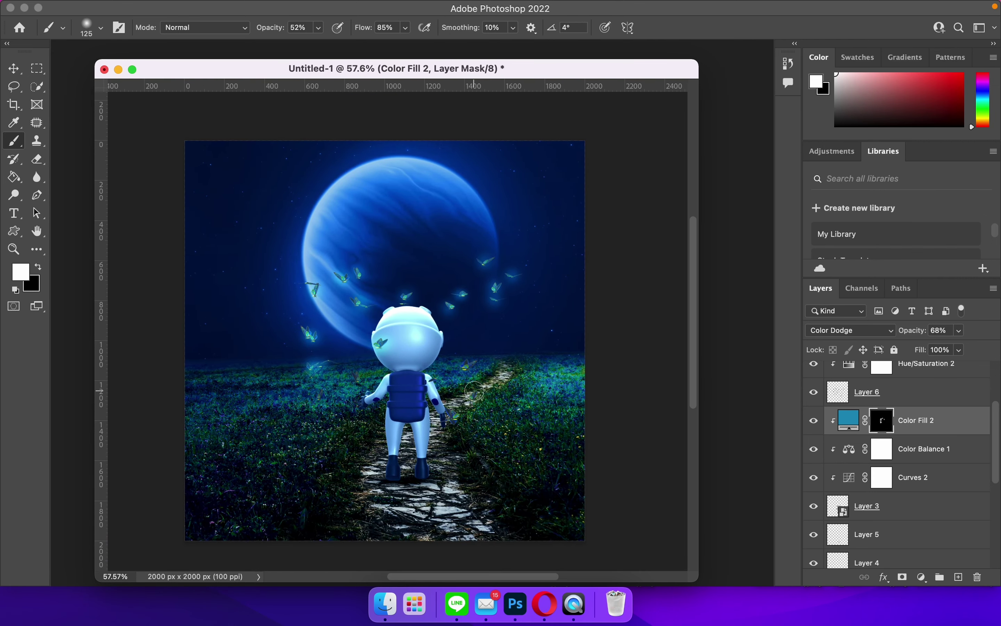
Step: Toggle Hue/Saturation 1 off and on to compare the grass
scroll(887, 551, "down", 3)
scroll(811, 480, "down", 2)
scroll(812, 499, "down", 1)
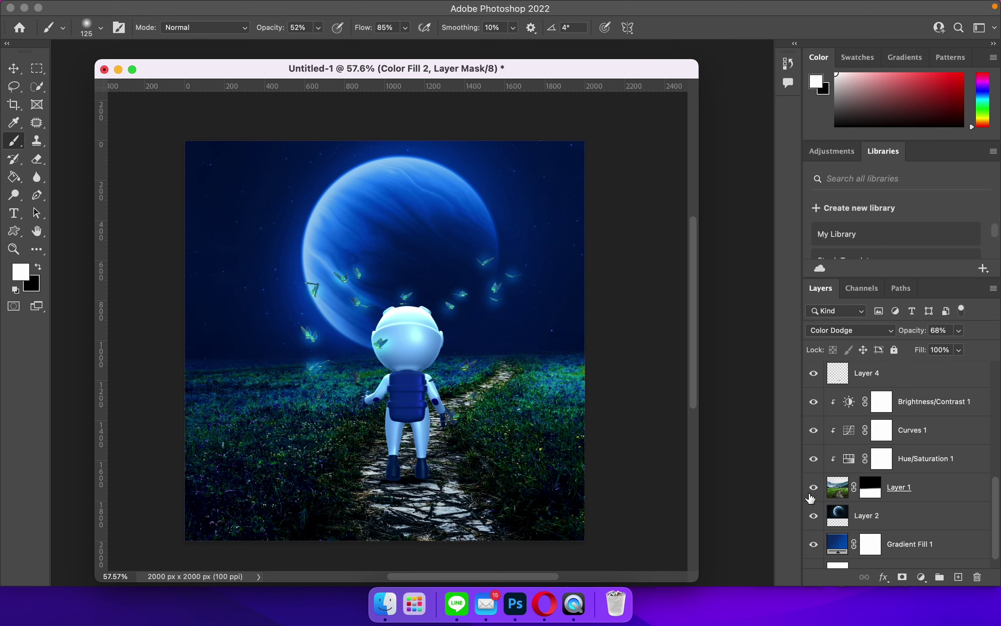
left_click(812, 459)
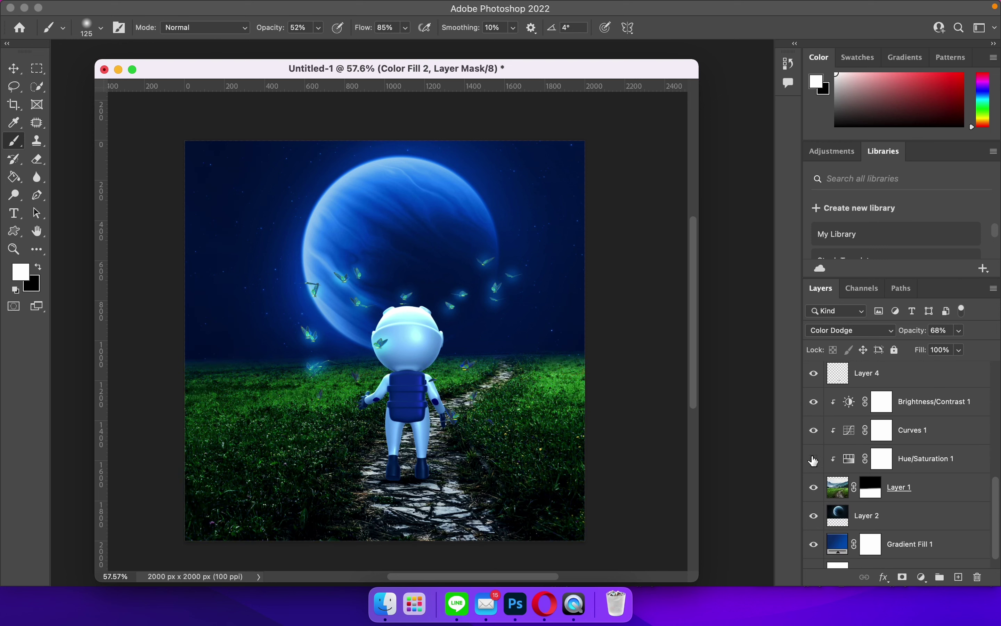
left_click(813, 460)
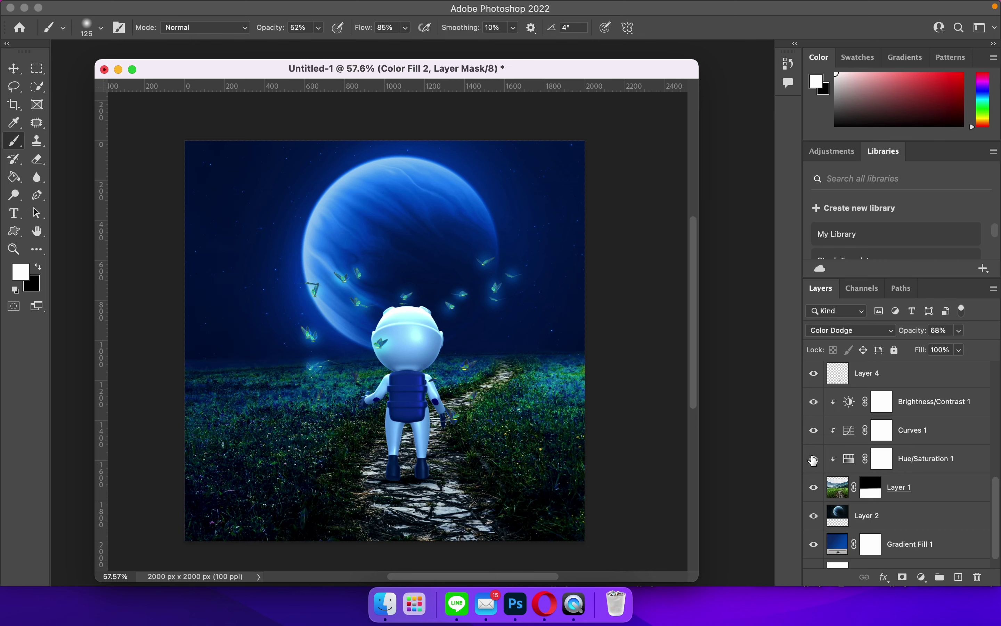
Step: Compare the meadow with and without Curves 1, leave it on, and open its settings
left_click(814, 432)
left_click(814, 432)
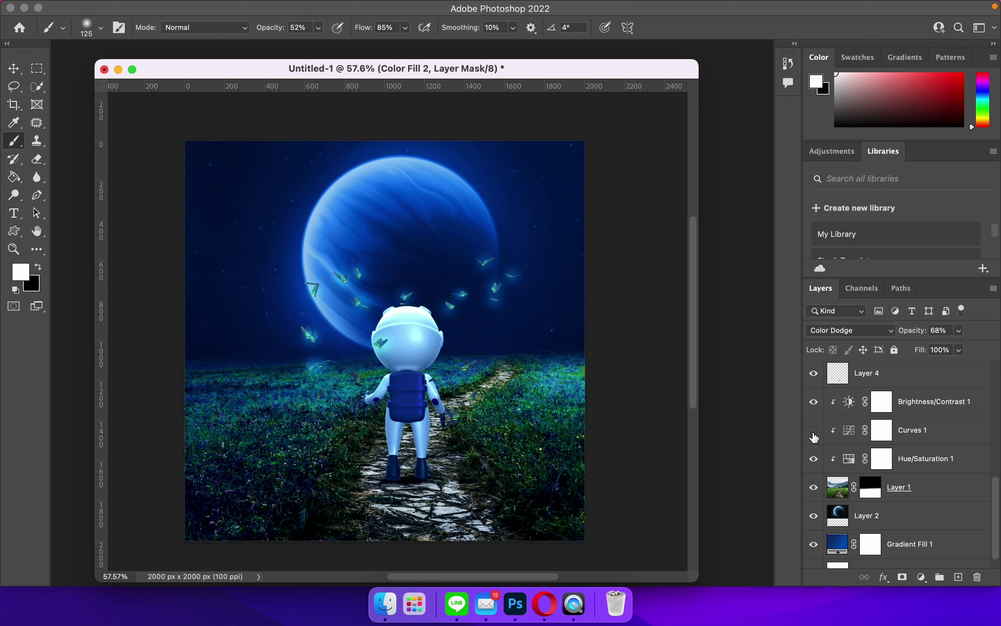
left_click(815, 434)
double_click(853, 432)
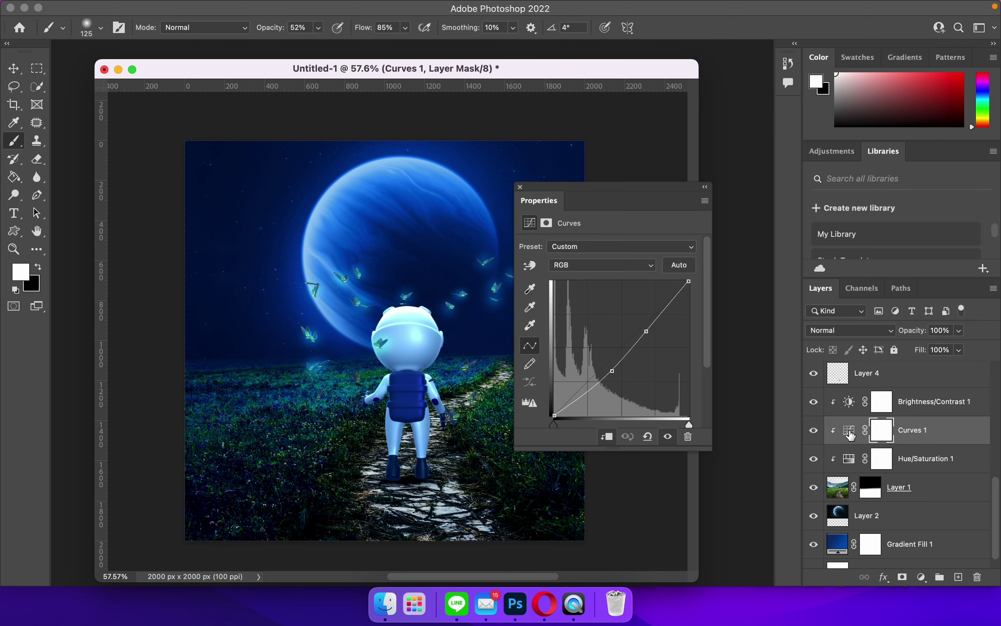
Step: Lift the Curves 1 midtones, straighten the upper curve, then target Layer 1's mask
left_click_drag(611, 371, 607, 358)
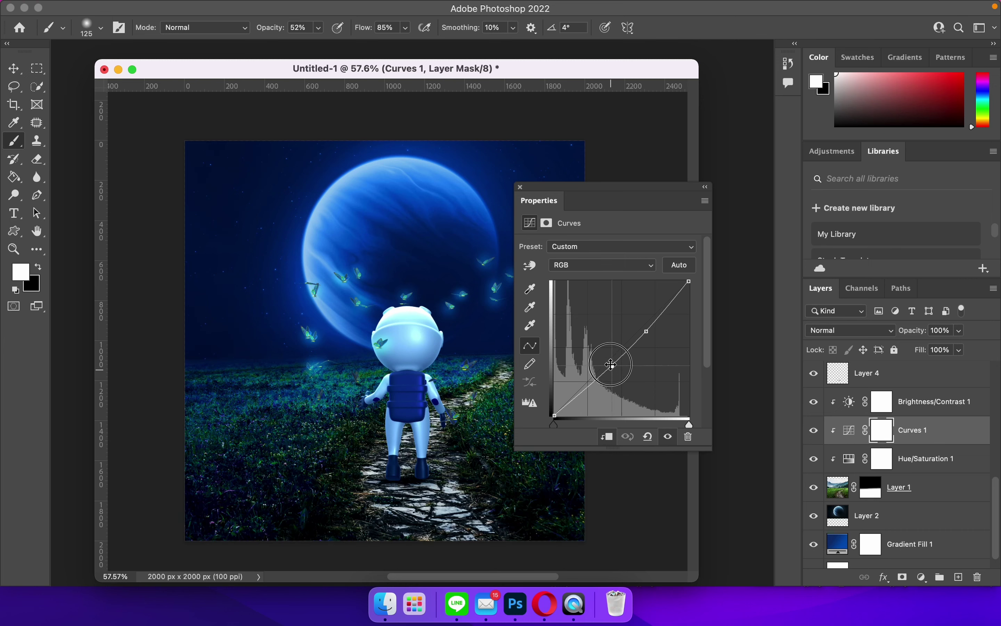
left_click_drag(607, 358, 605, 360)
left_click_drag(647, 331, 646, 334)
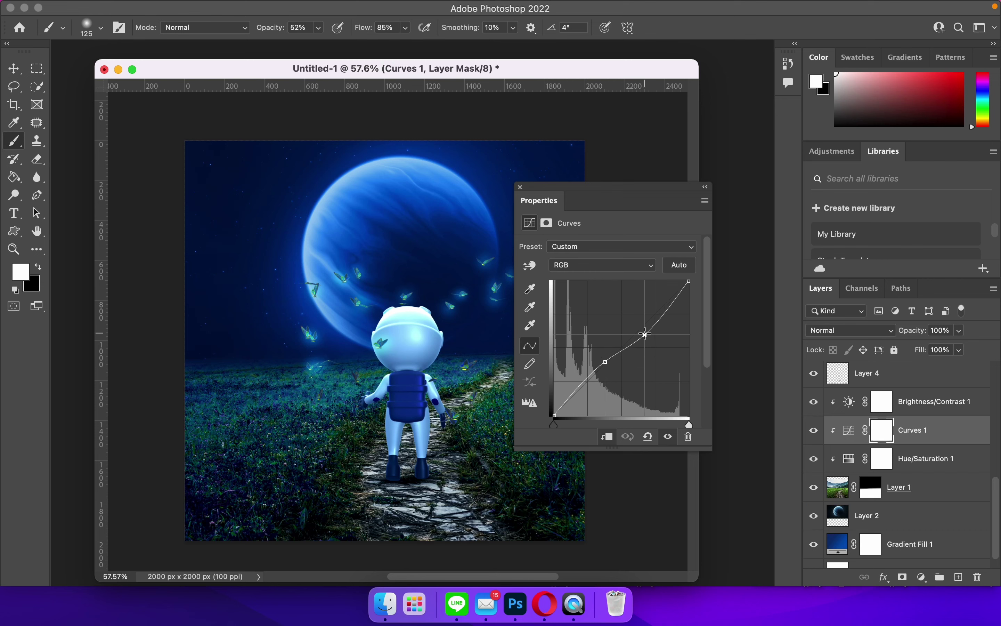
left_click(873, 489)
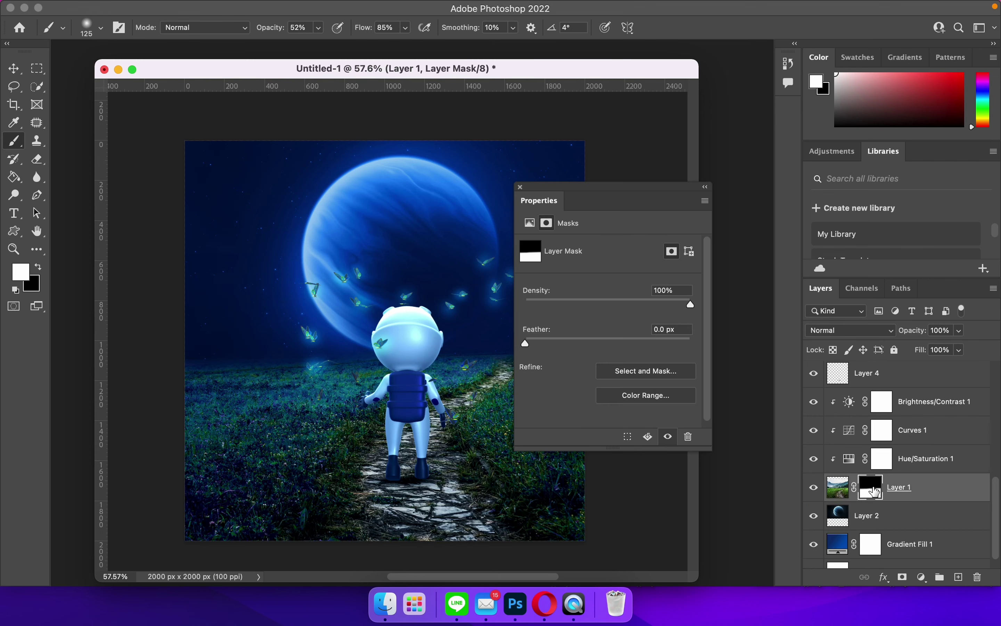
Step: Paint soft black strokes at 52% on Layer 1's mask along the meadow horizon
left_click(40, 268)
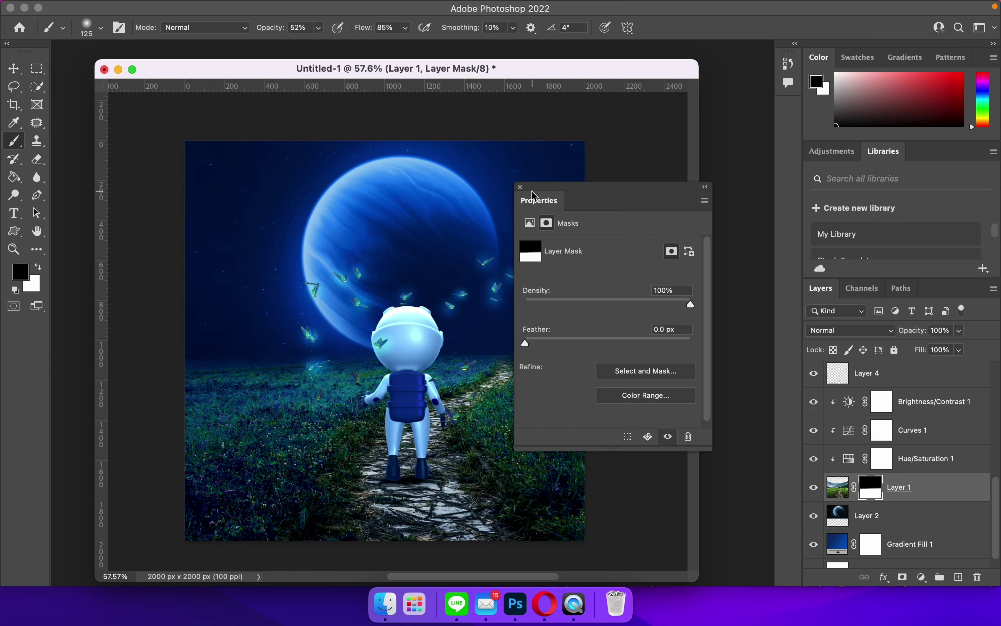
left_click(521, 187)
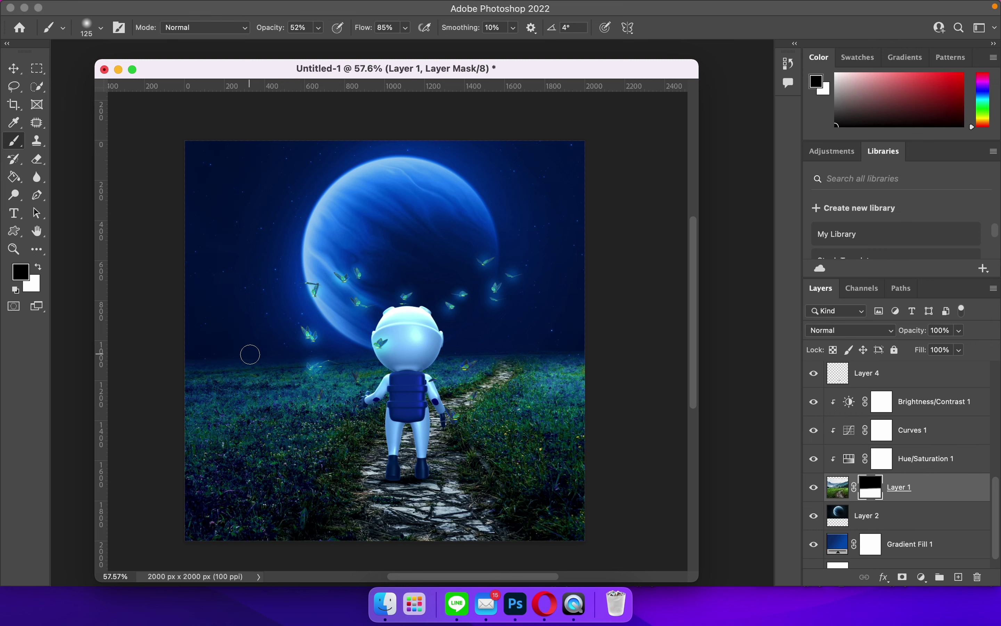
mouse_move(288, 341)
left_mouse_down()
mouse_move(213, 341)
mouse_move(203, 354)
mouse_move(309, 340)
mouse_move(203, 357)
mouse_move(324, 346)
mouse_move(183, 367)
mouse_move(400, 350)
left_mouse_up()
mouse_move(400, 351)
left_mouse_down()
mouse_move(337, 356)
mouse_move(598, 342)
left_mouse_up()
key("bracketright")
key("bracketright")
key("bracketright")
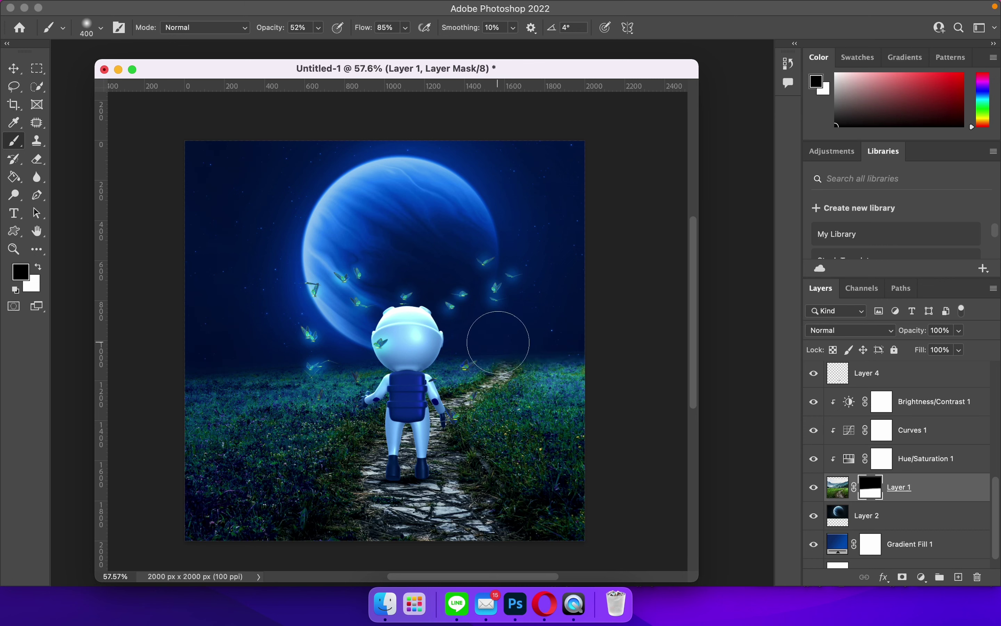
left_click_drag(453, 345, 364, 329)
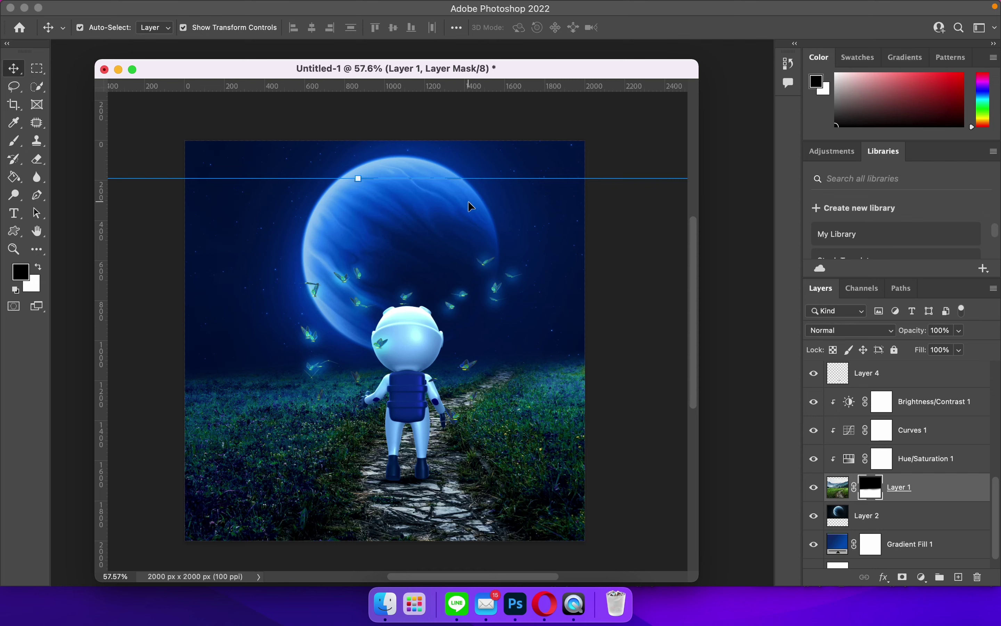
Step: Nudge the active transform down slightly and commit it
left_click_drag(385, 501, 384, 507)
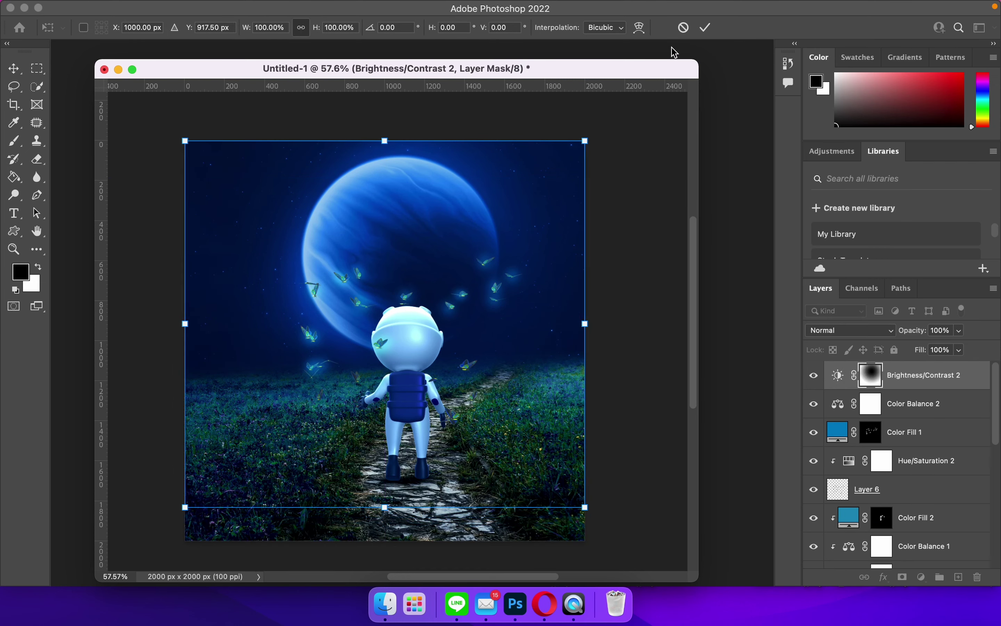
left_click(706, 27)
scroll(894, 483, "down", 5)
scroll(895, 484, "down", 3)
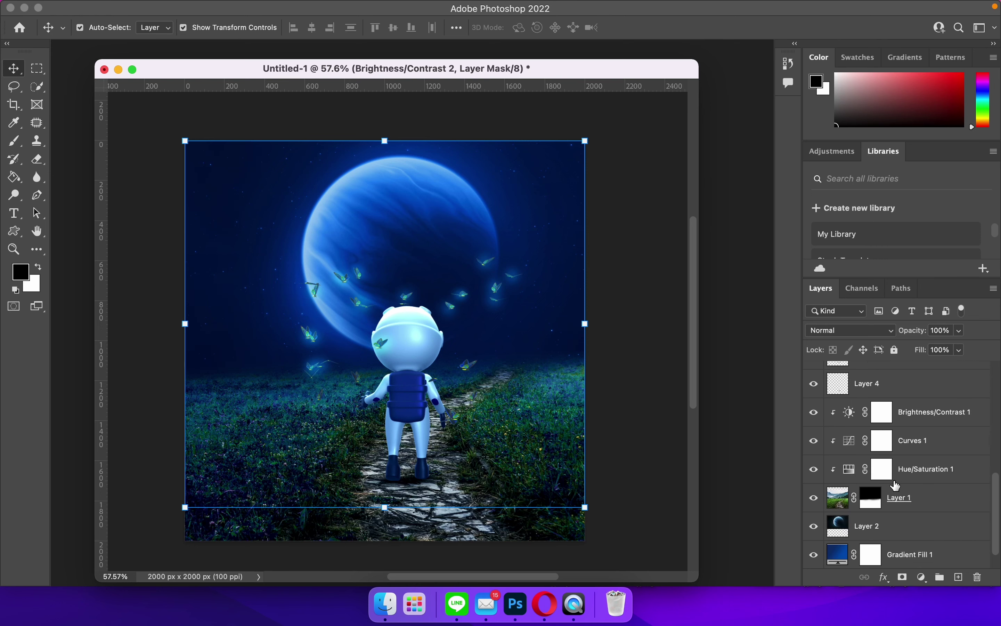
Step: Enlarge the planet-and-sky Layer 2 upward to 108.08% and commit the transform
left_click(895, 527)
left_click(416, 400)
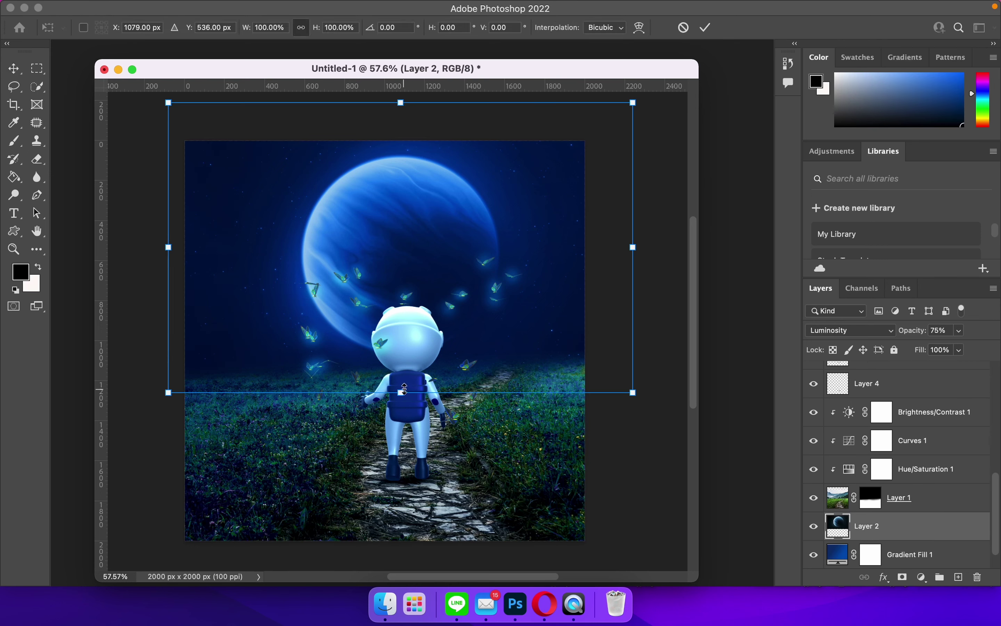
left_click_drag(440, 273, 442, 296)
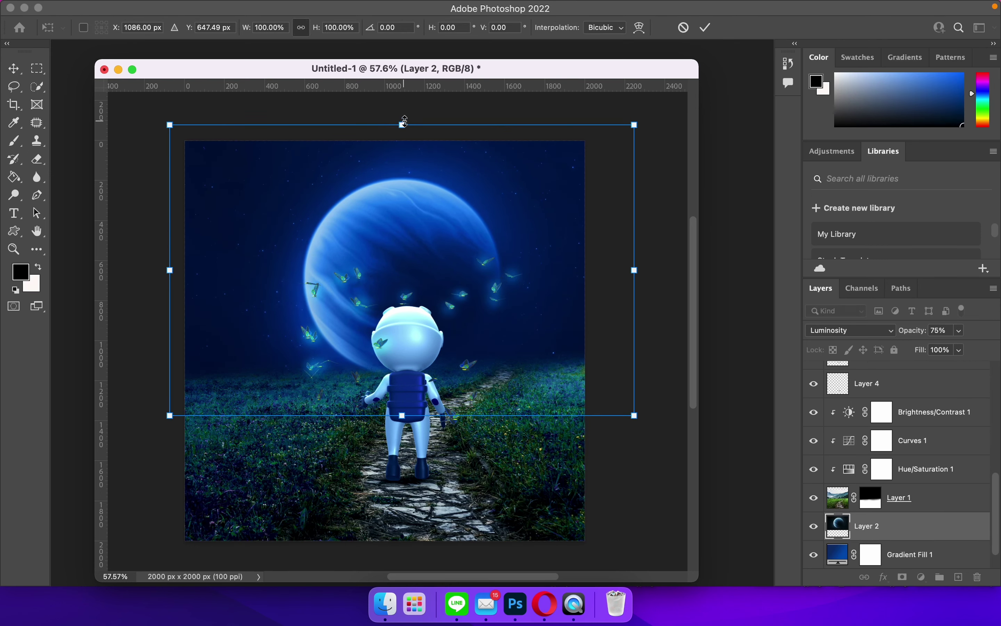
left_click_drag(405, 121, 402, 99)
left_click_drag(447, 179, 445, 178)
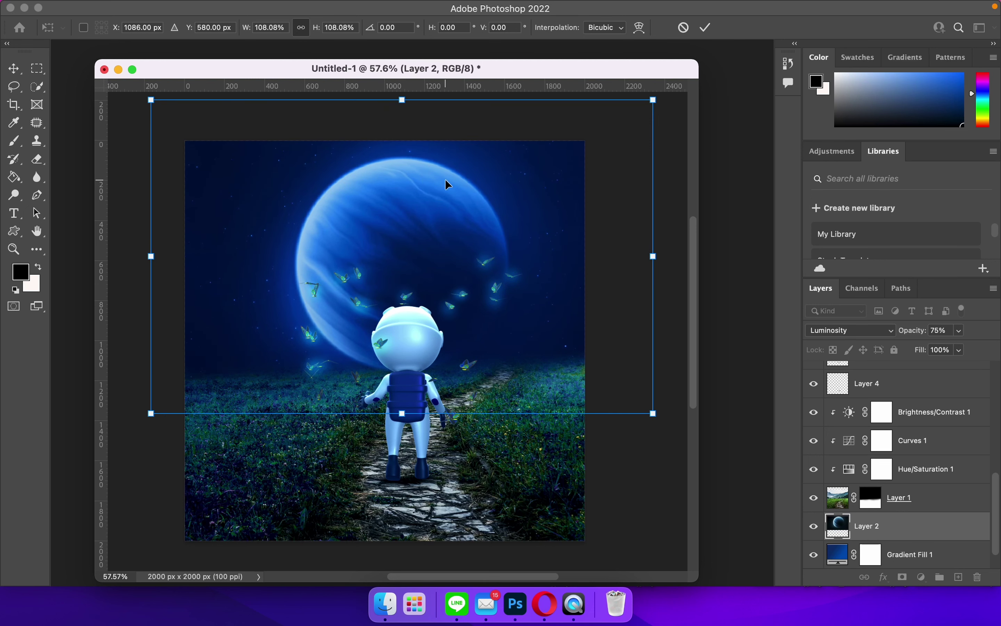
key("Return")
Step: Deselect the planet layer and select the Brightness/Contrast 2 adjustment
left_click(571, 100)
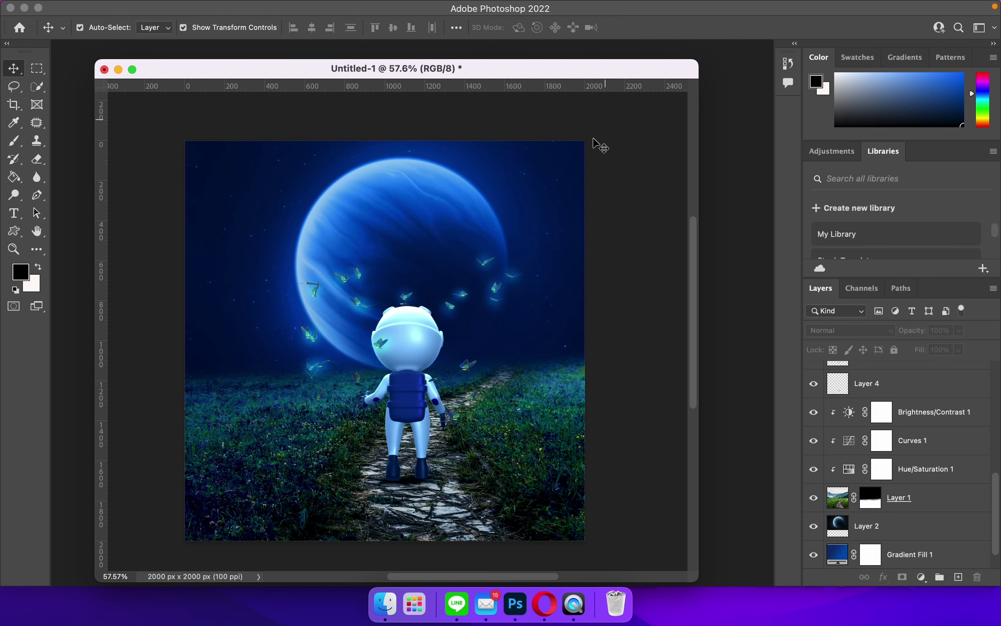
scroll(531, 281, "down", 2)
scroll(530, 280, "down", 2)
scroll(531, 277, "right", 2)
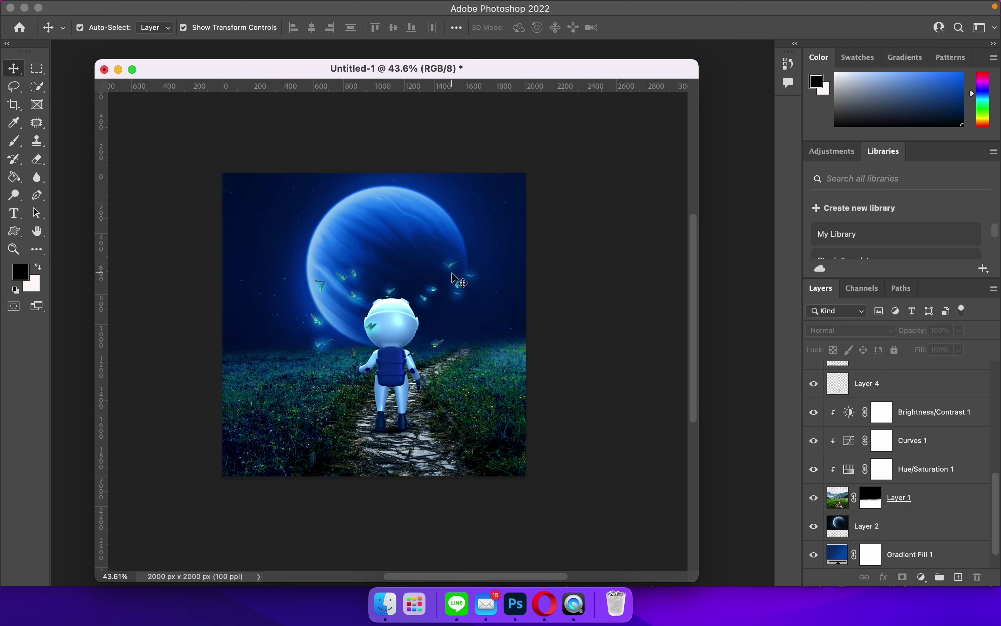
scroll(455, 280, "up", 1)
scroll(899, 454, "up", 10)
left_click(852, 387)
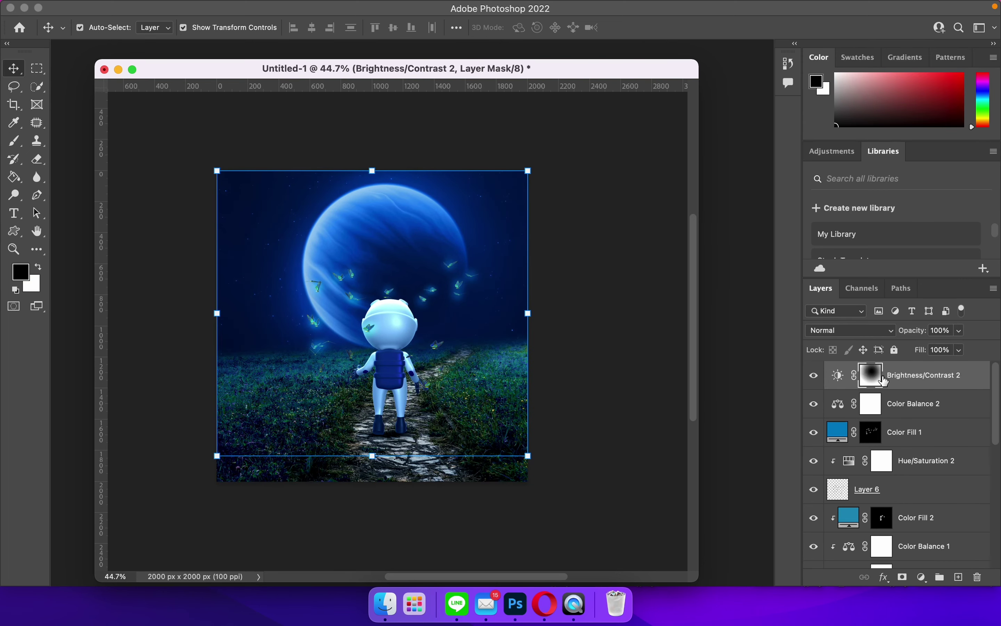
Step: Set Brightness/Contrast 2 to Brightness -35 and Contrast 57
double_click(837, 377)
left_click_drag(601, 285, 583, 287)
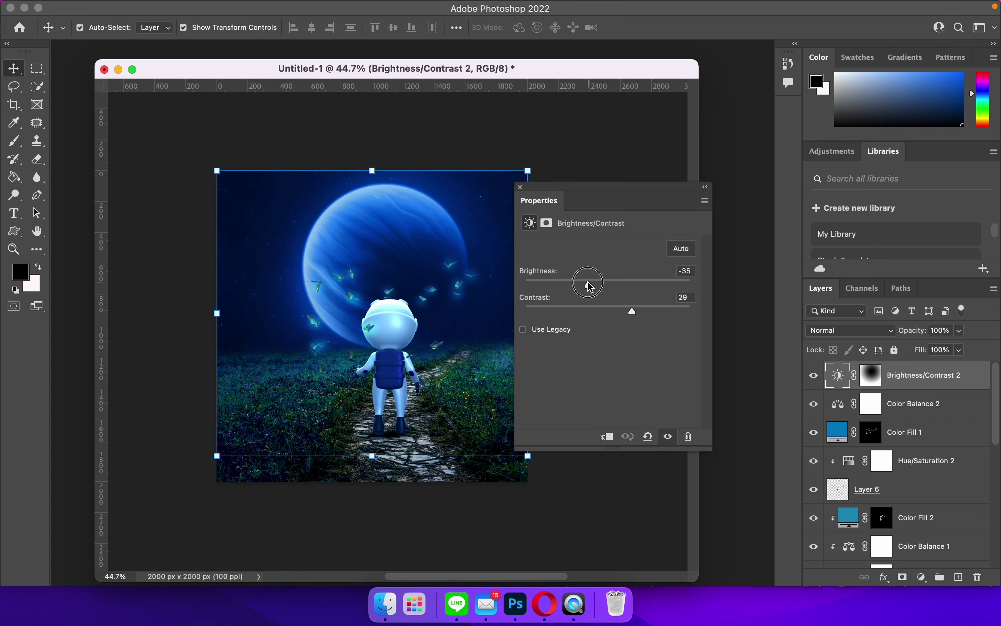
left_click_drag(644, 315, 658, 315)
left_click(520, 189)
Step: Blend Brightness/Contrast 2 as Multiply at 35% opacity
left_click(825, 330)
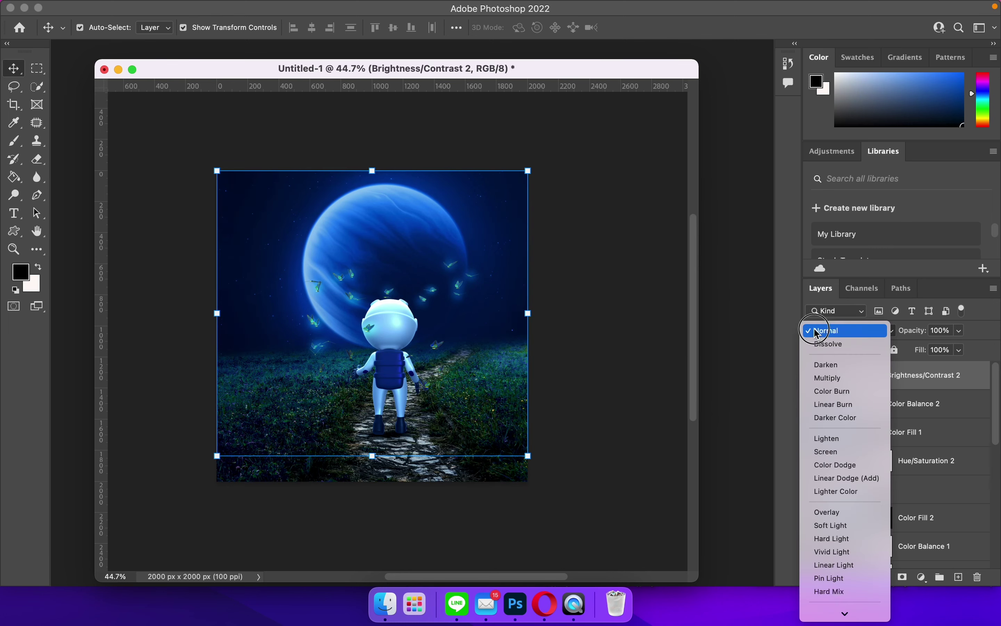
left_click(835, 378)
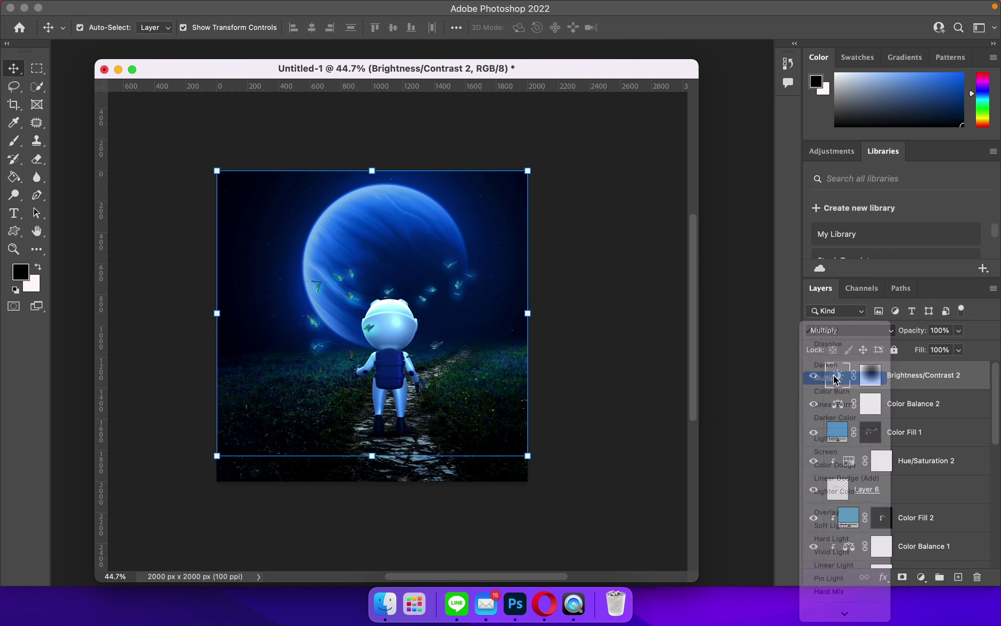
left_click_drag(916, 337, 871, 334)
left_click(670, 364)
scroll(492, 380, "up", 5)
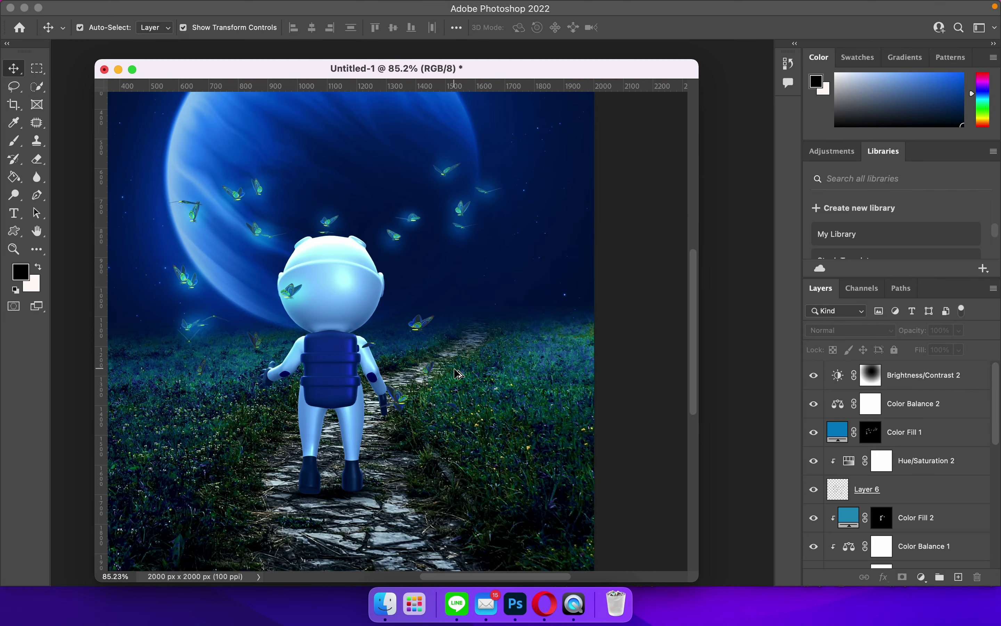
scroll(460, 372, "down", 2)
scroll(460, 372, "down", 2)
scroll(460, 372, "down", 2)
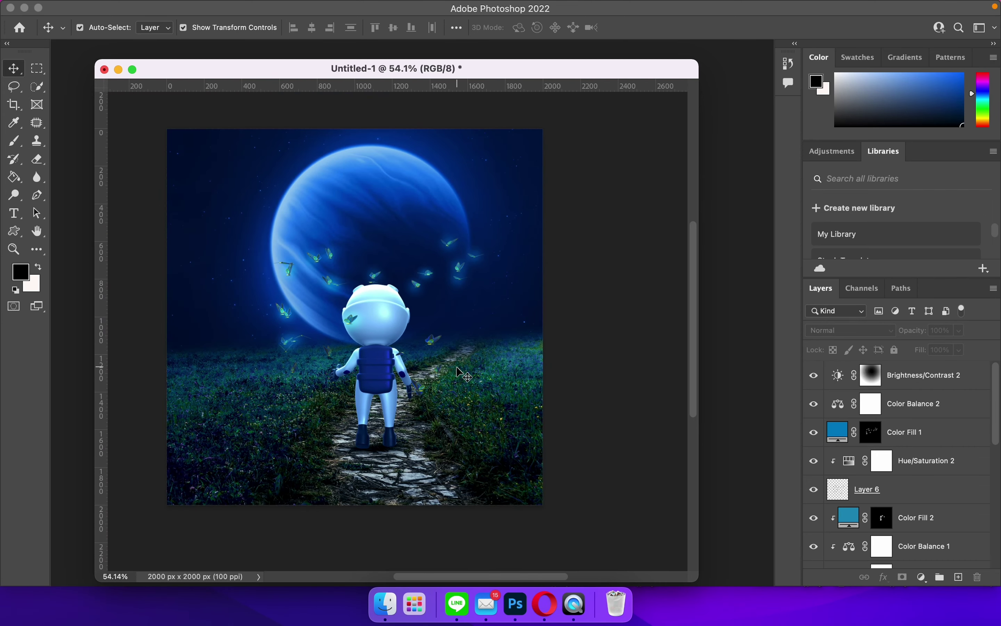
scroll(459, 372, "up", 2)
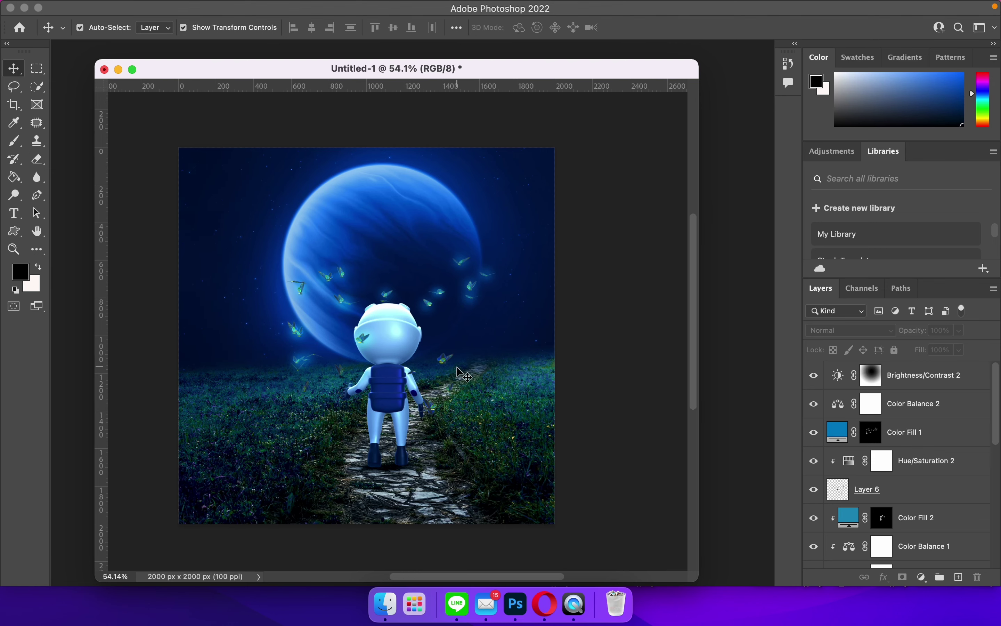
scroll(463, 375, "down", 1)
scroll(463, 373, "down", 1)
scroll(461, 373, "up", 1)
scroll(461, 373, "up", 1)
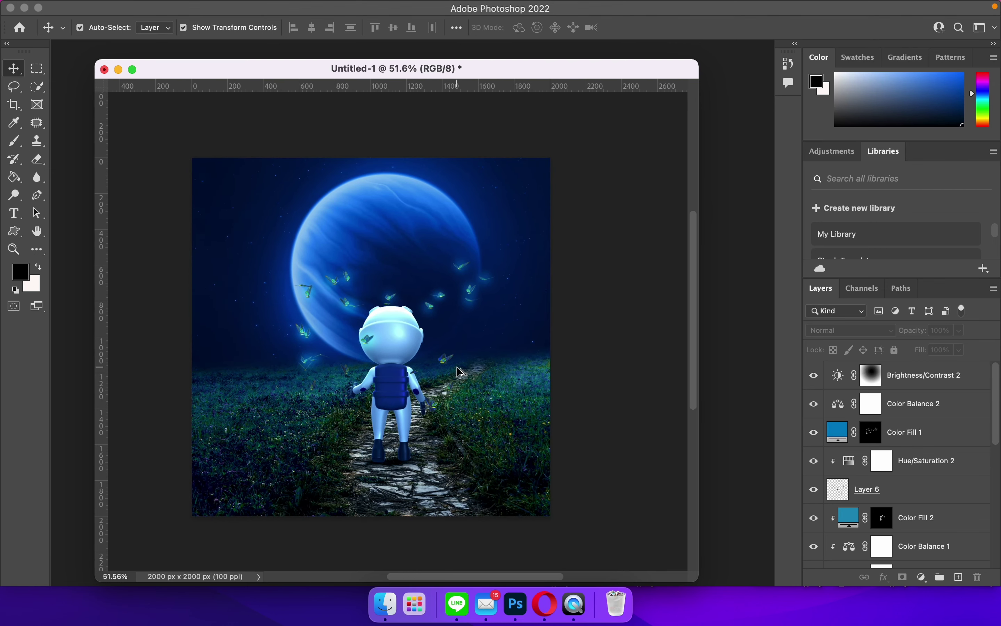
left_click(472, 295)
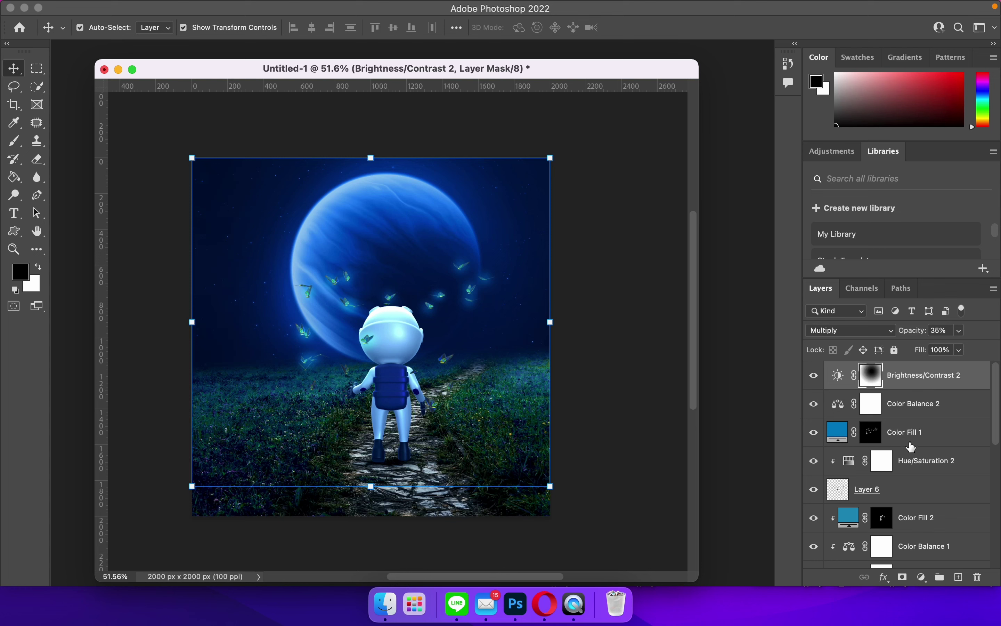
left_click(869, 433)
left_click(814, 433)
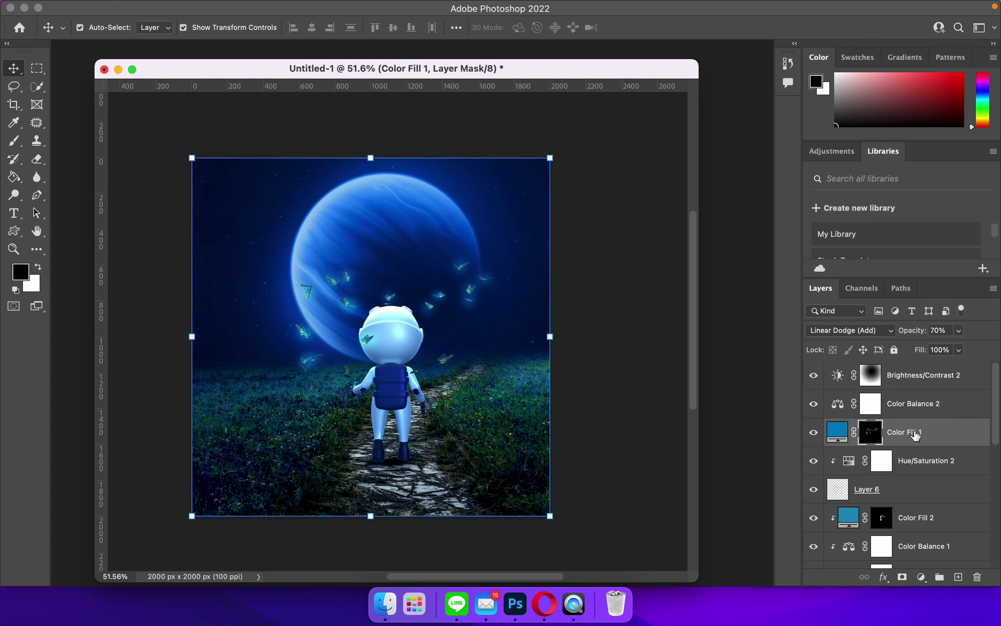
key("super+2")
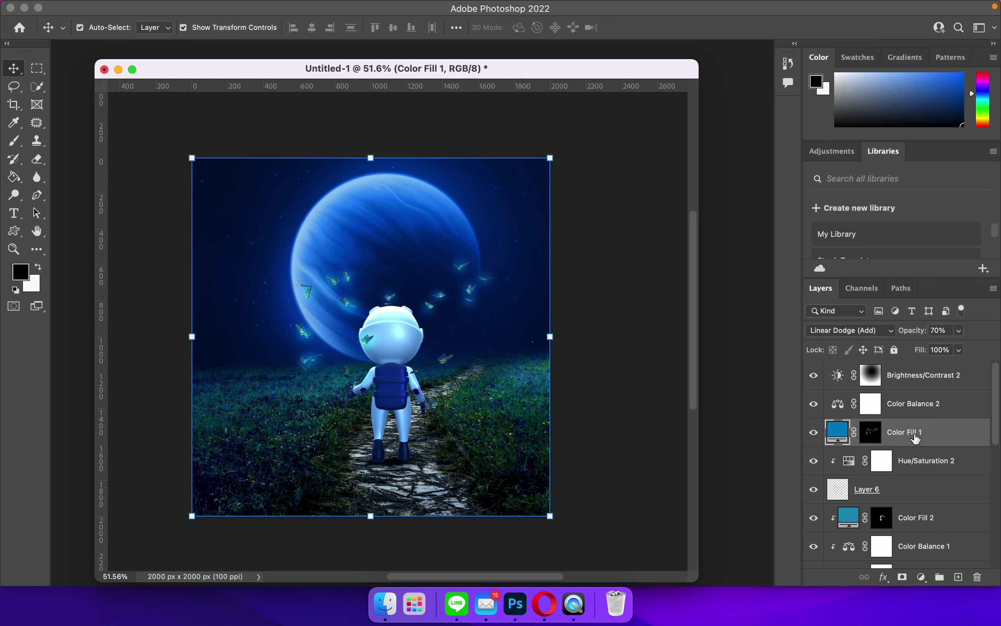
Step: Duplicate Color Fill 1, set the copy to Color Dodge, and compare it on and off
key("super+j")
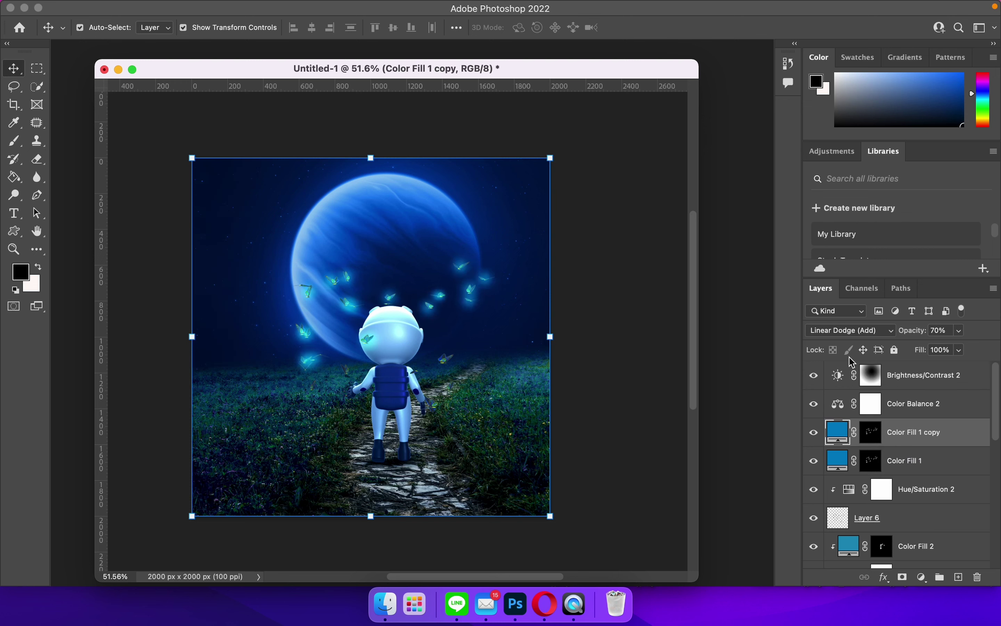
left_click(847, 333)
left_click(836, 317)
left_click(814, 432)
left_click(814, 434)
left_click(814, 434)
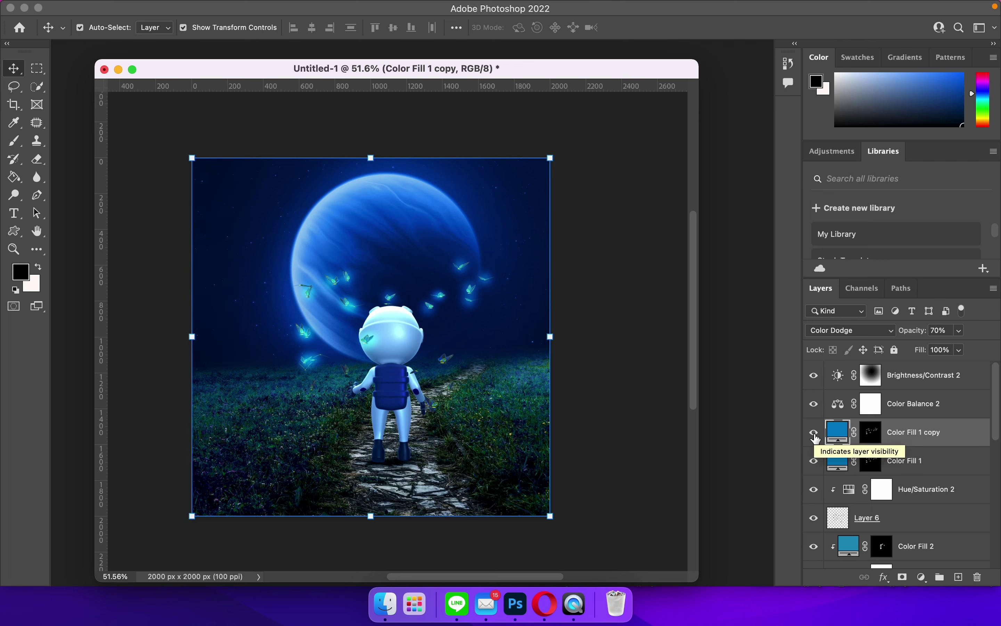
Step: Set the Color Fill 1 copy to 90% fill and 25% opacity, then deselect it
left_click_drag(925, 352, 921, 350)
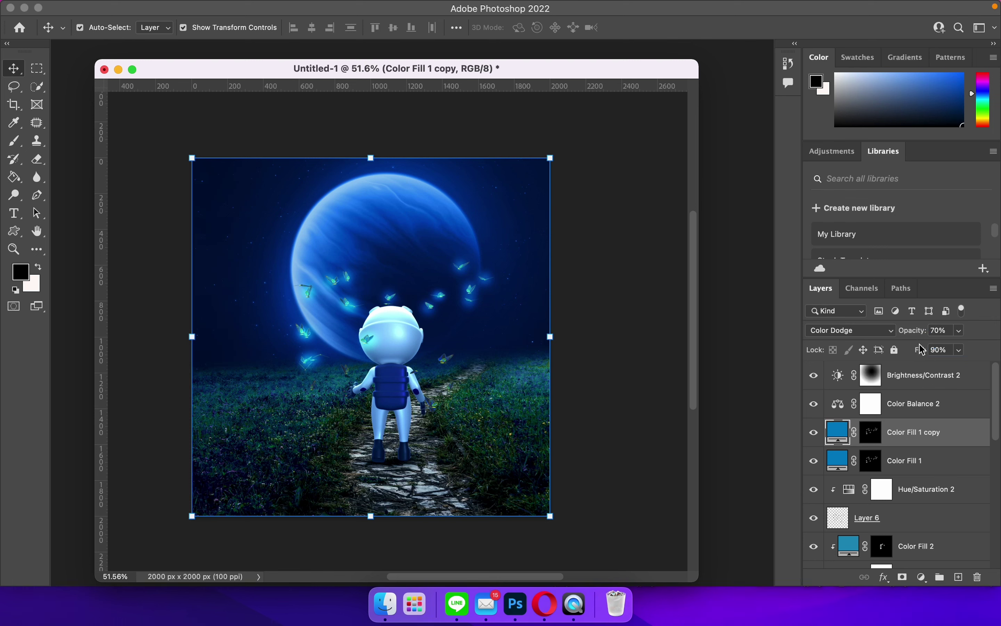
left_click_drag(921, 334, 906, 331)
left_click(815, 432)
left_click_drag(916, 331, 893, 326)
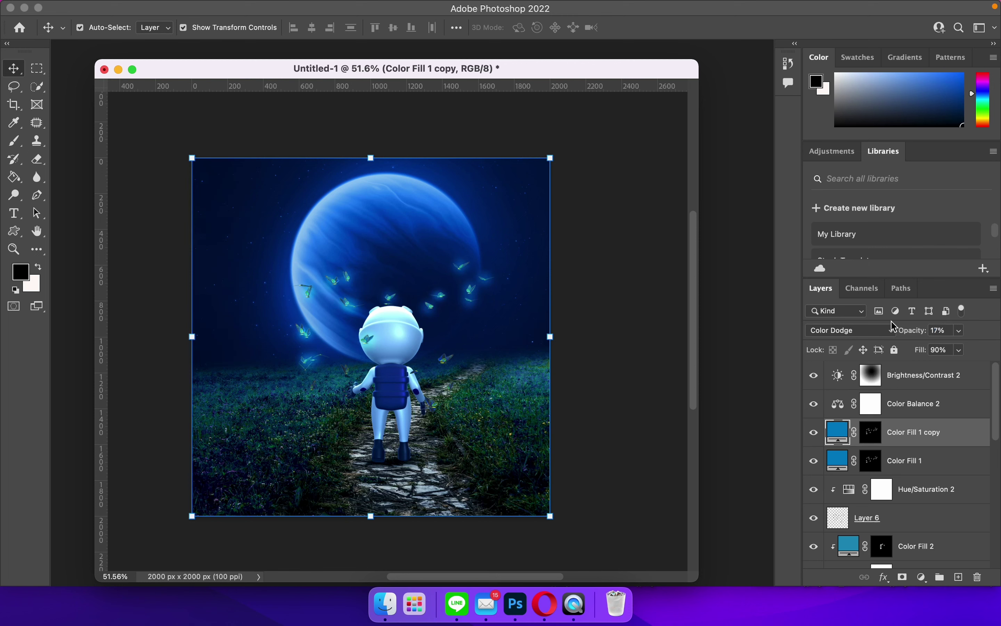
left_click_drag(906, 334, 913, 335)
left_click(679, 365)
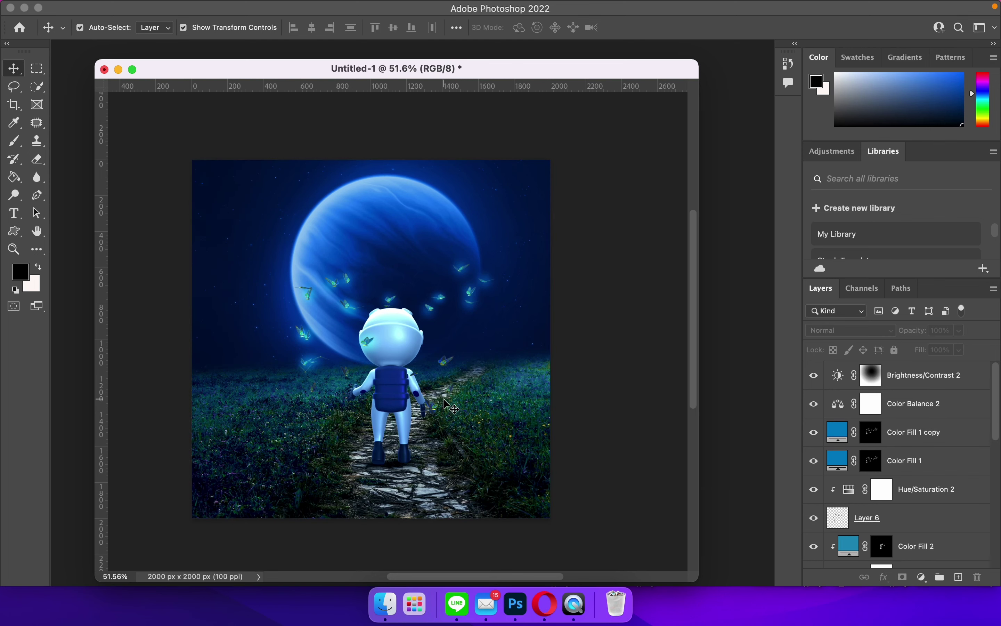
scroll(438, 395, "down", 1)
scroll(441, 393, "down", 1)
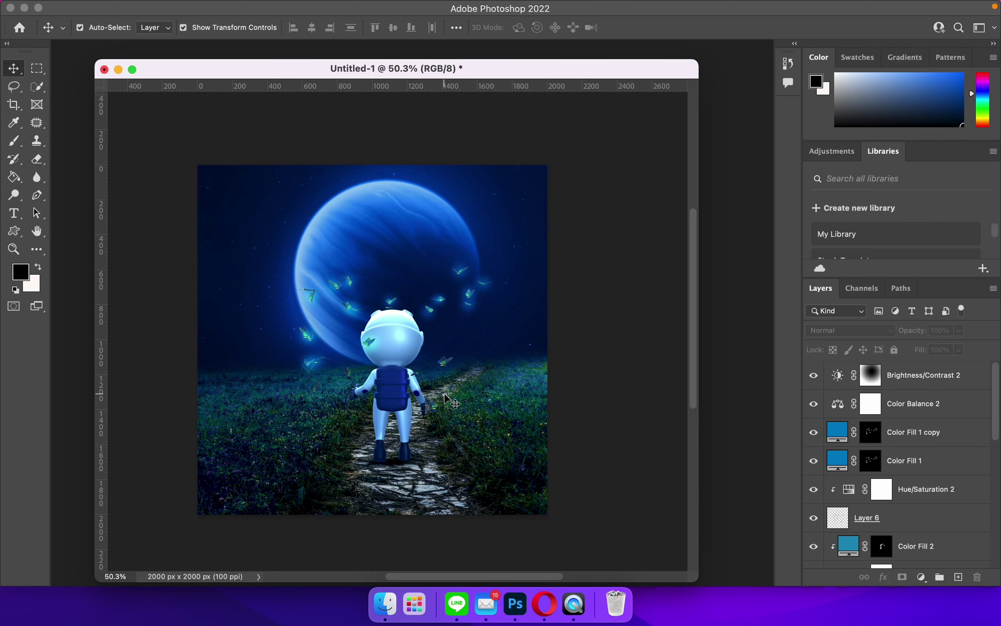
scroll(445, 397, "up", 1)
scroll(445, 398, "down", 2)
scroll(502, 389, "up", 1)
scroll(502, 389, "up", 1)
scroll(478, 383, "up", 1)
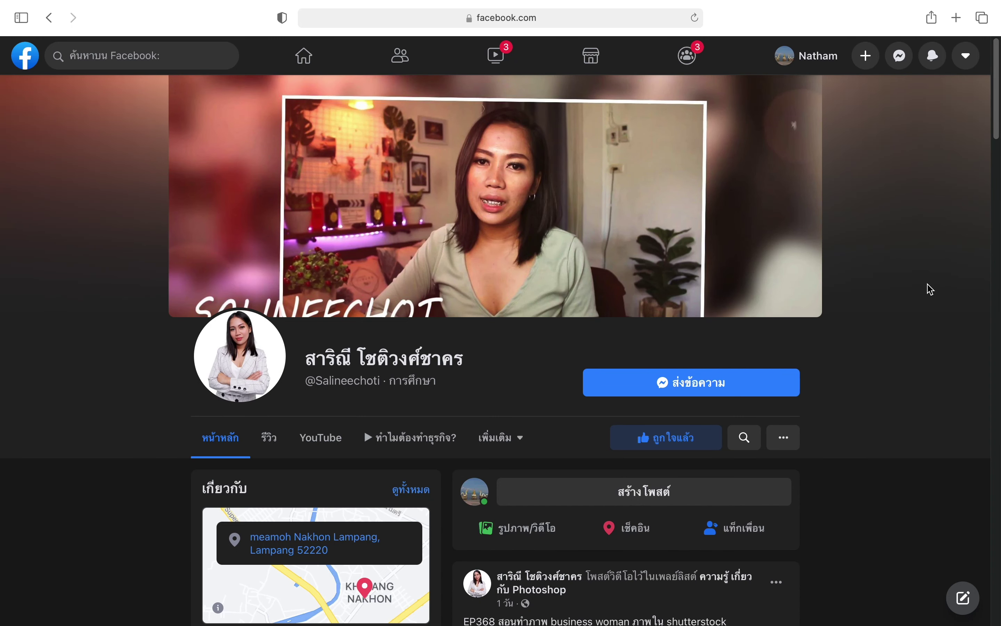
scroll(932, 289, "down", 8)
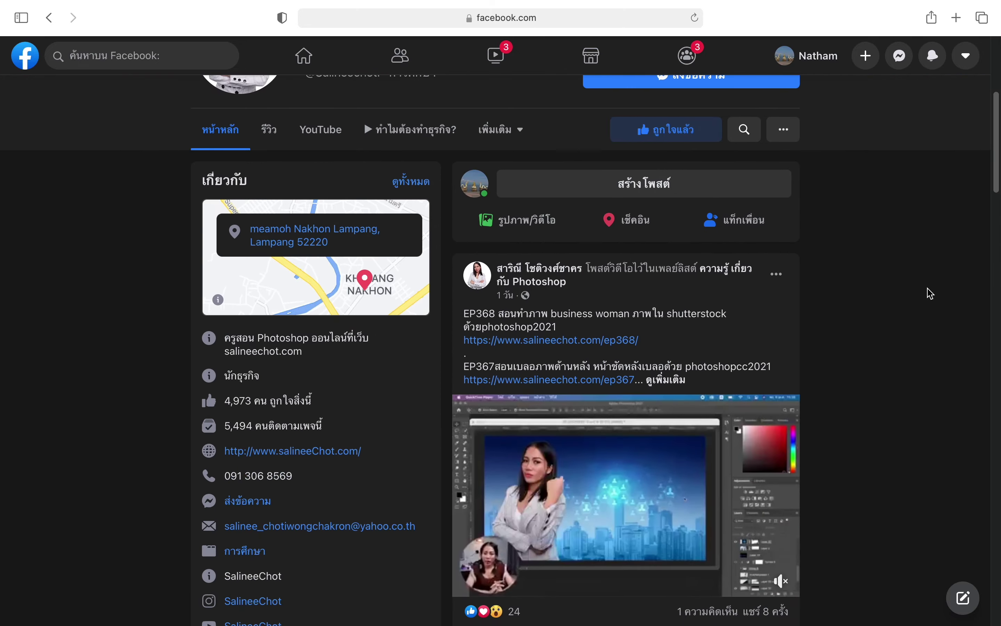
scroll(910, 292, "down", 2)
scroll(894, 291, "down", 2)
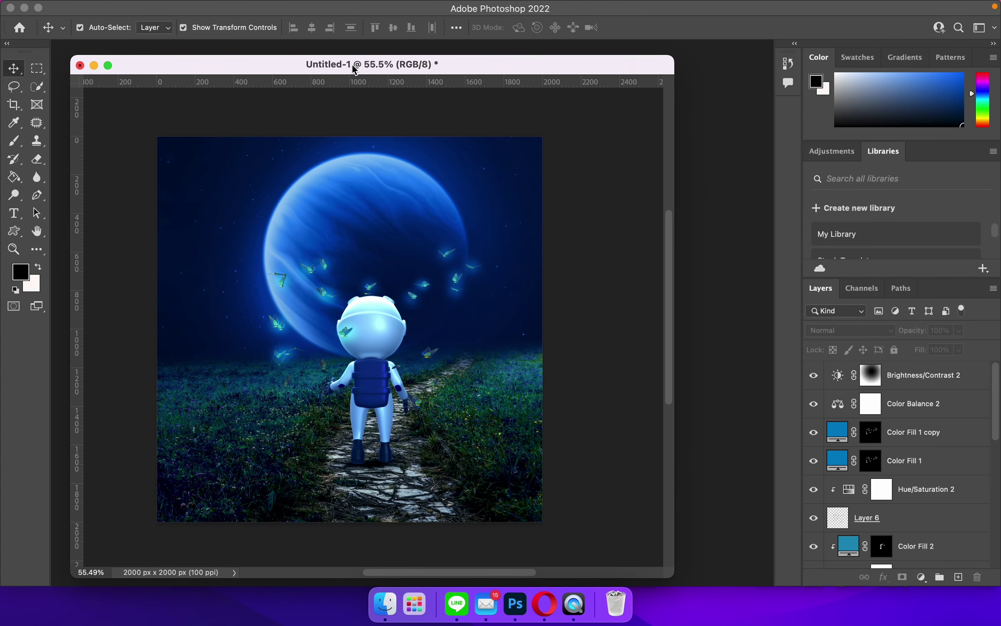